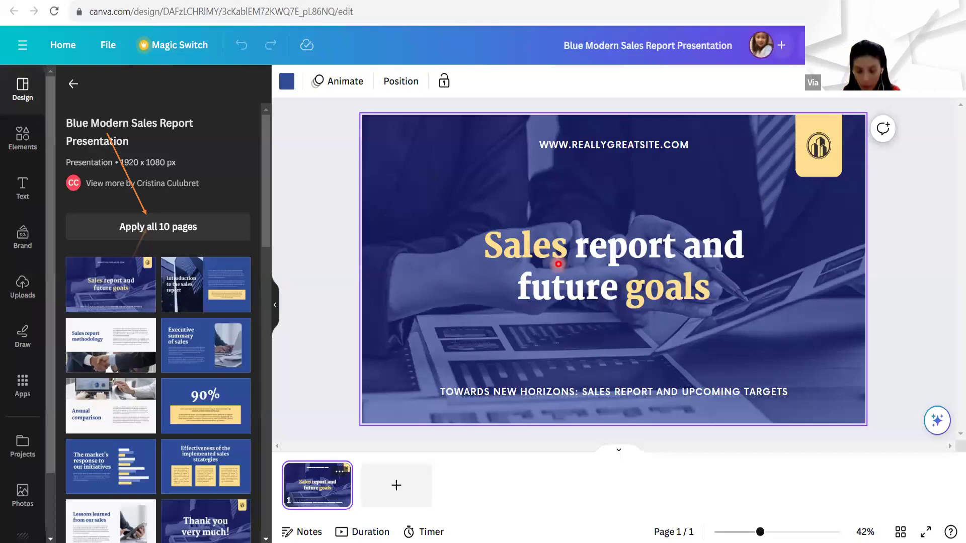
{"action": "key", "text": "alt+Tab"}
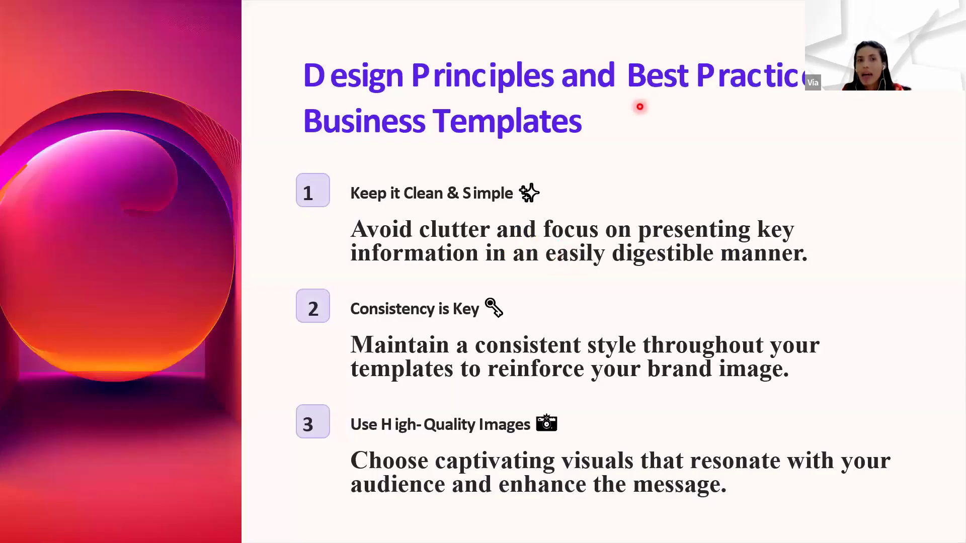
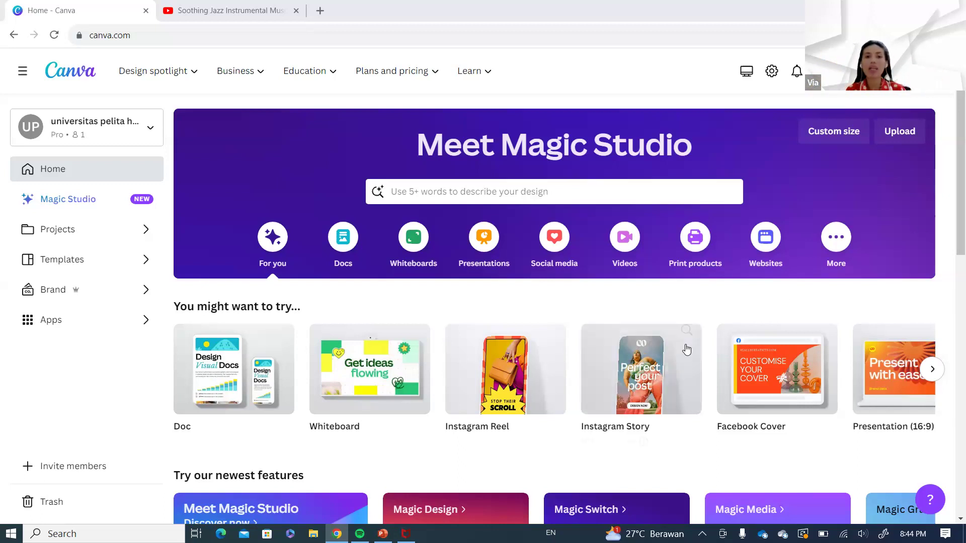
{"action": "scroll", "coordinate": [777, 364], "scroll_direction": "down", "scroll_amount": 5}
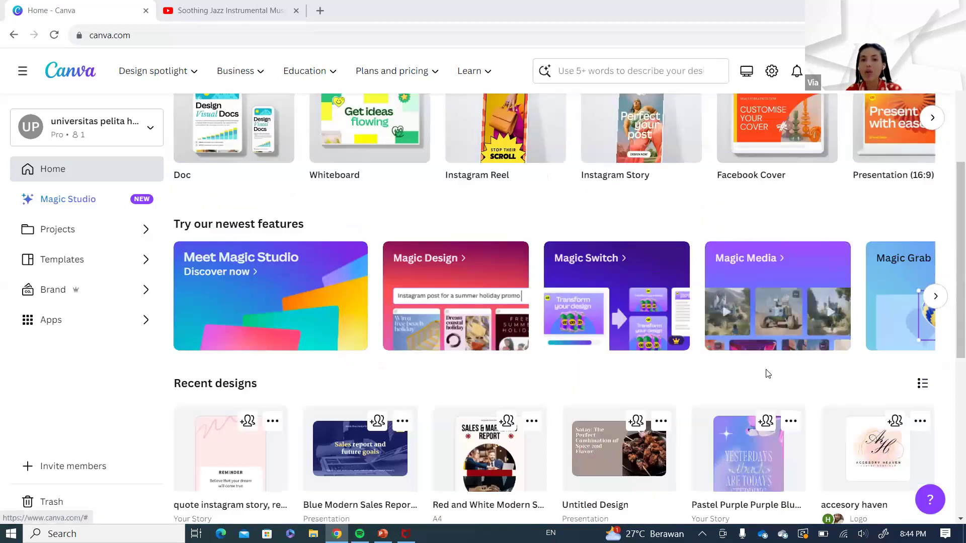
{"action": "scroll", "coordinate": [770, 362], "scroll_direction": "down", "scroll_amount": 2}
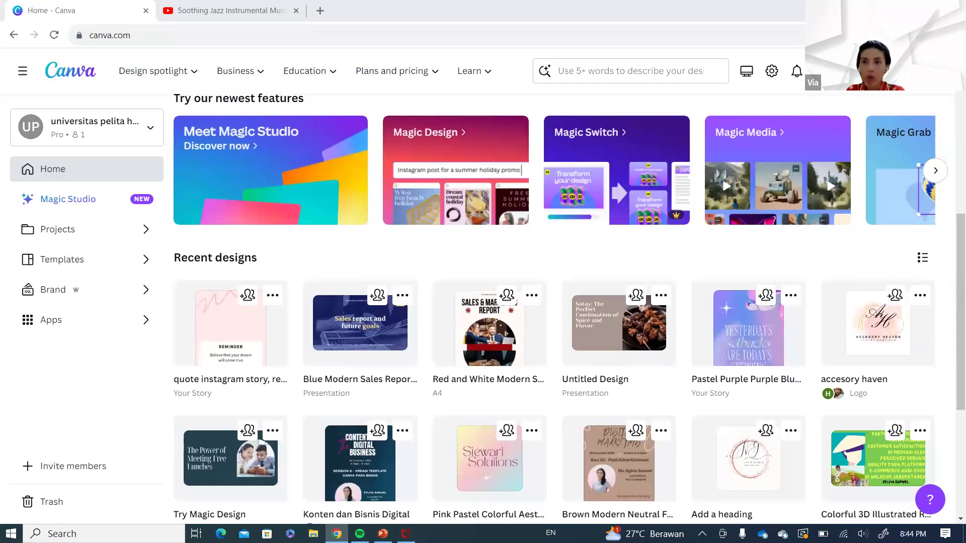
{"action": "key", "text": "alt+Tab"}
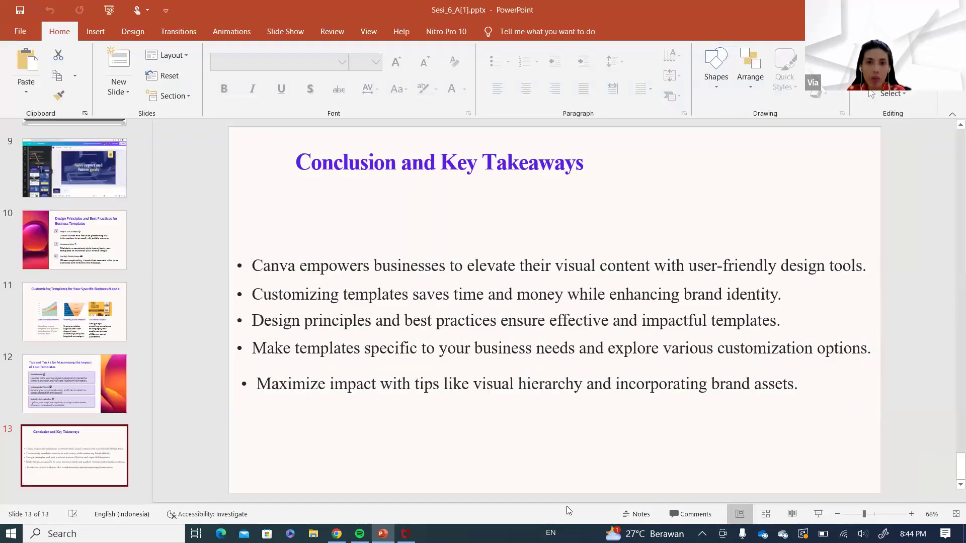
{"action": "key", "text": "super+d"}
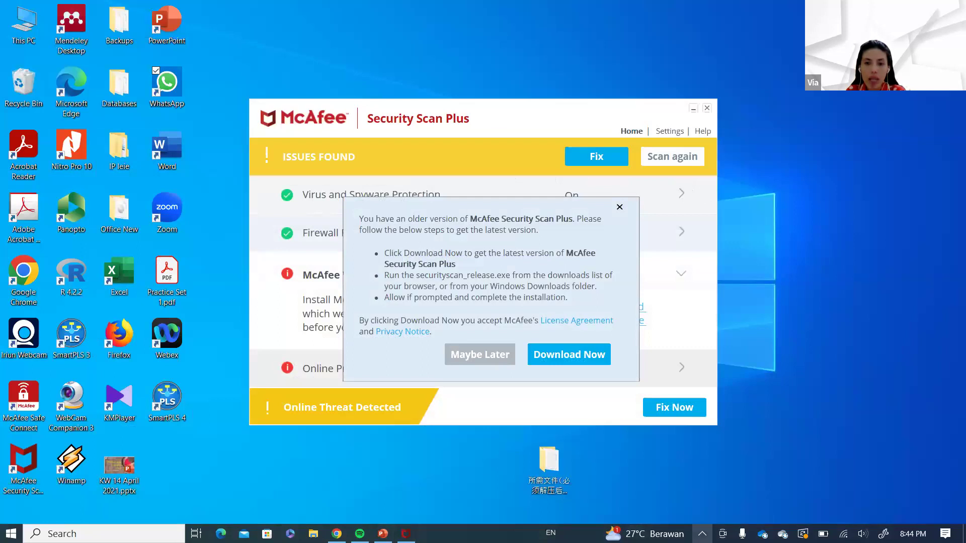
{"action": "left_click", "coordinate": [702, 533]}
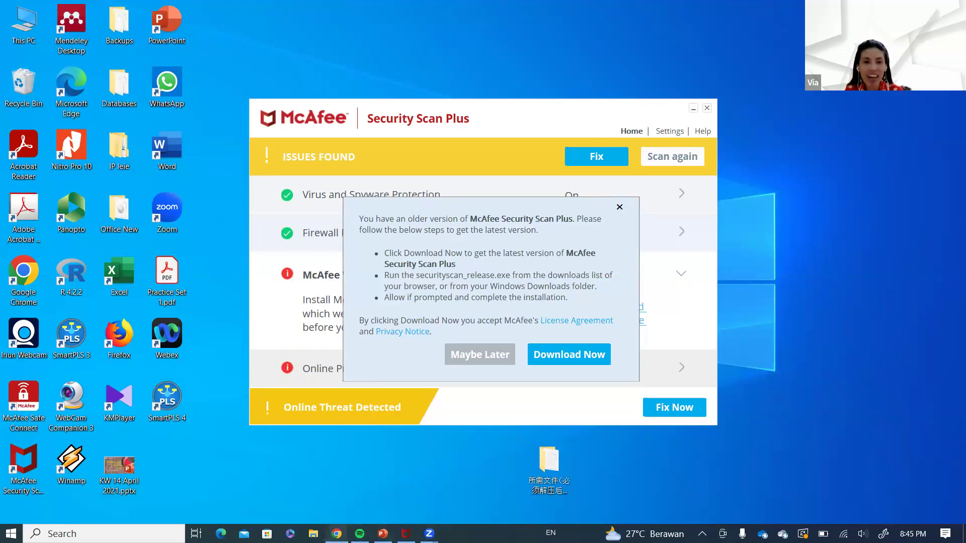
- Switch to Canva in Chrome and open the quote instagram story design from the recent designs
{"action": "left_click", "coordinate": [337, 534]}
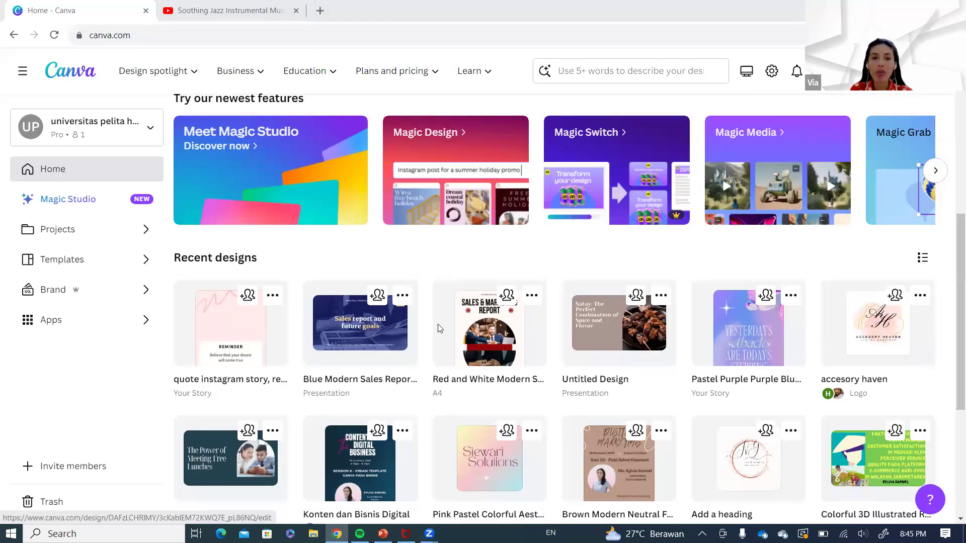
{"action": "left_click", "coordinate": [218, 328]}
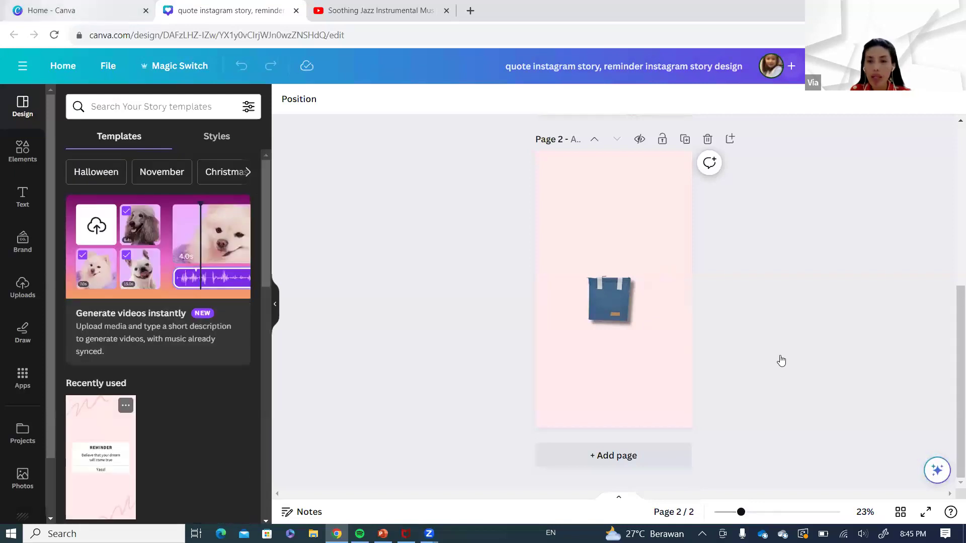
- Return to the Canva home page and open the recent accesory haven logo design for editing
{"action": "key", "text": "ctrl+shift+Tab"}
{"action": "left_click", "coordinate": [889, 335]}
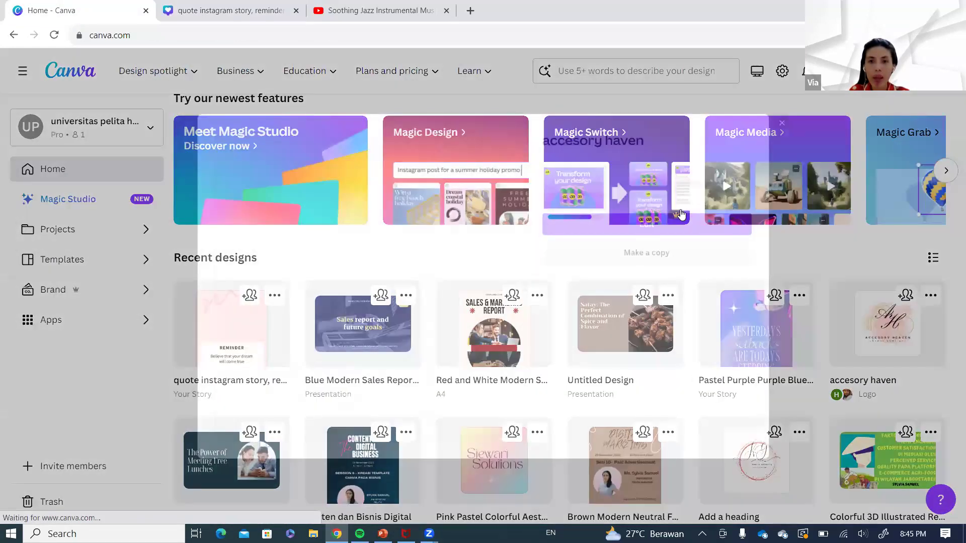
{"action": "left_click", "coordinate": [681, 217]}
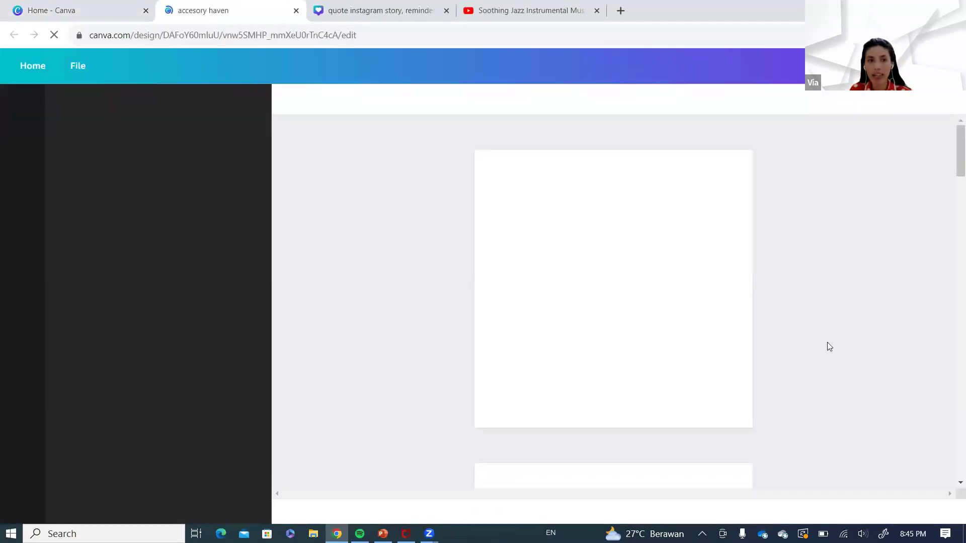
- Add a blank page after page 8 of the design and insert the recently used scalloped photo frame on it
{"action": "scroll", "coordinate": [649, 403], "scroll_direction": "down", "scroll_amount": 15}
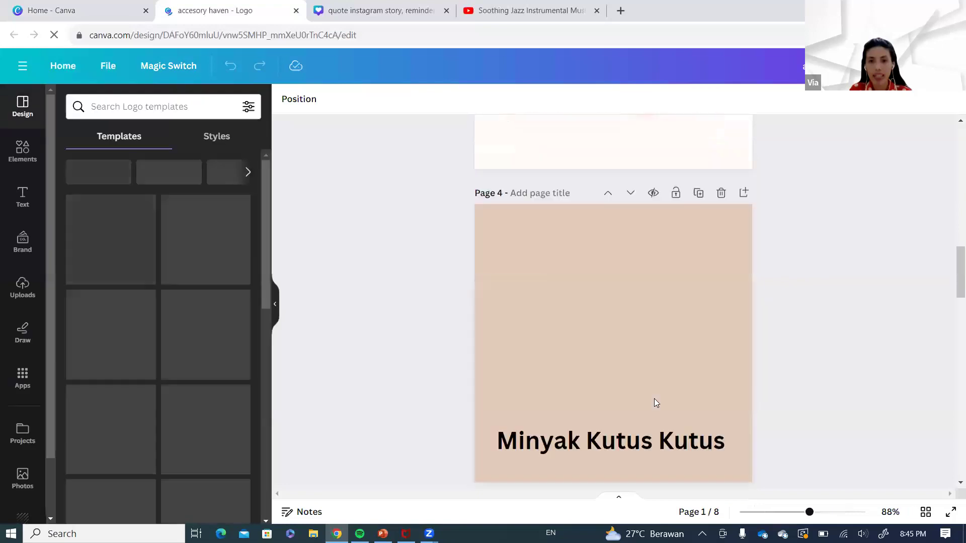
{"action": "scroll", "coordinate": [657, 402], "scroll_direction": "down", "scroll_amount": 15}
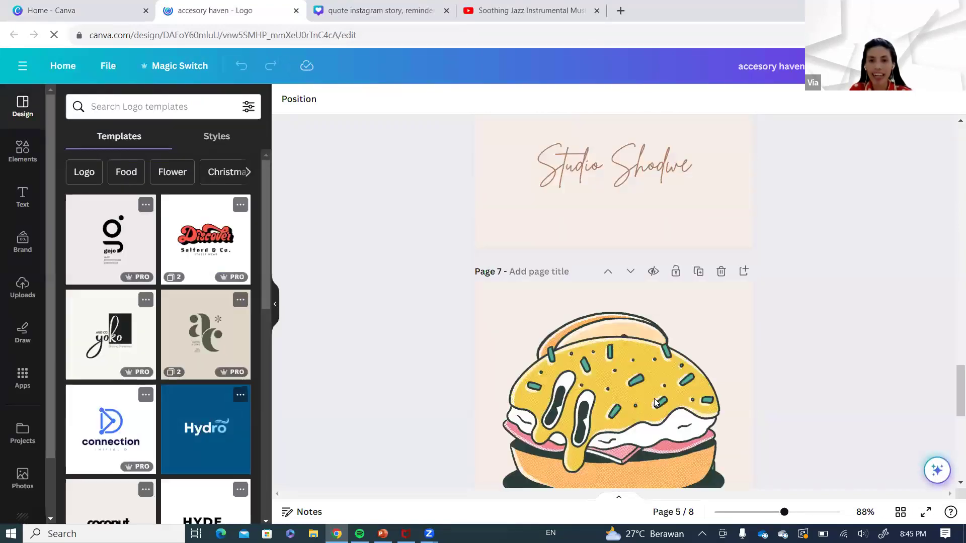
{"action": "scroll", "coordinate": [655, 401], "scroll_direction": "down", "scroll_amount": 8}
{"action": "left_click", "coordinate": [606, 289]}
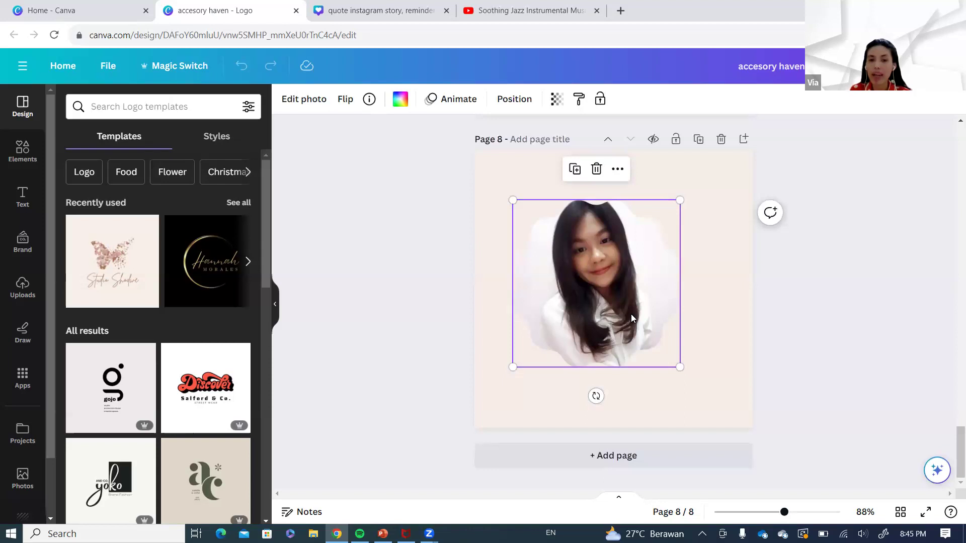
{"action": "left_click", "coordinate": [610, 458]}
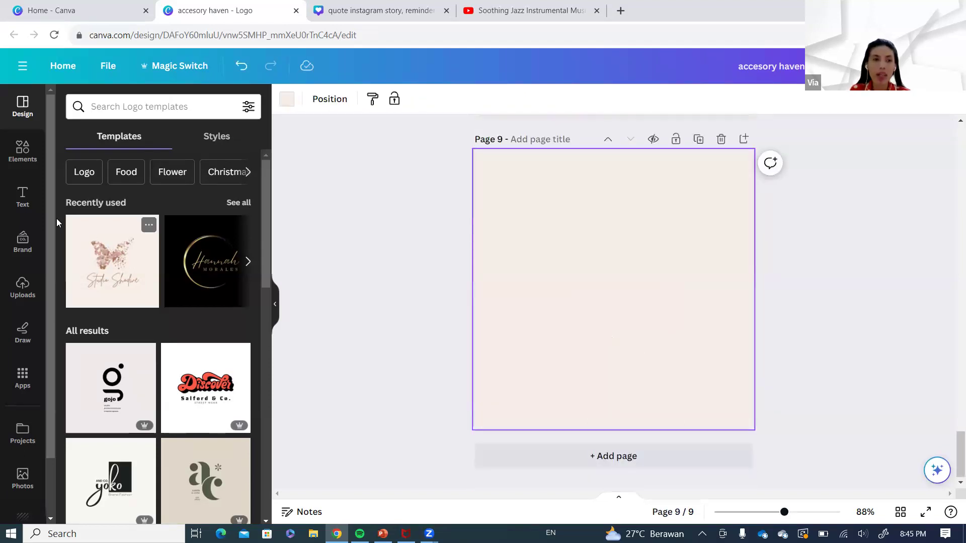
{"action": "left_click", "coordinate": [21, 158]}
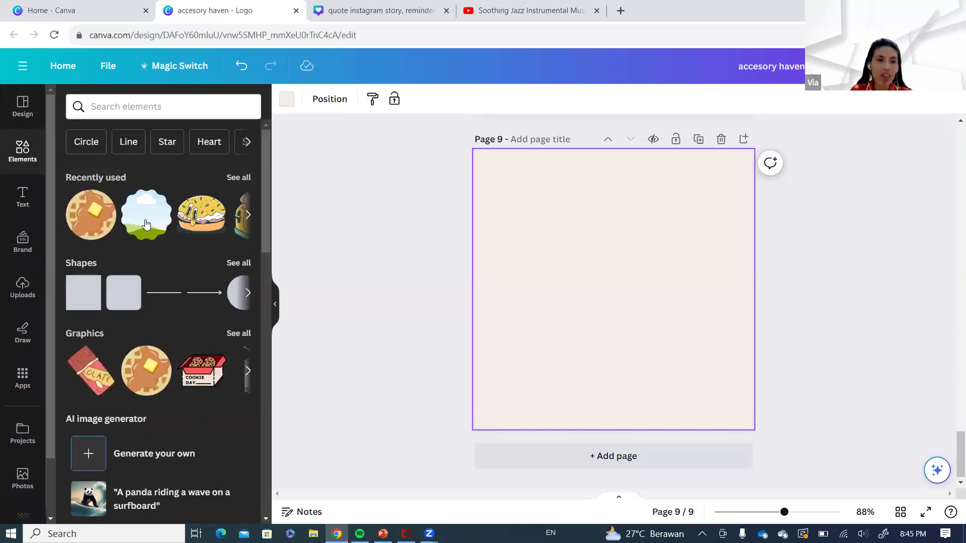
{"action": "left_click", "coordinate": [145, 224]}
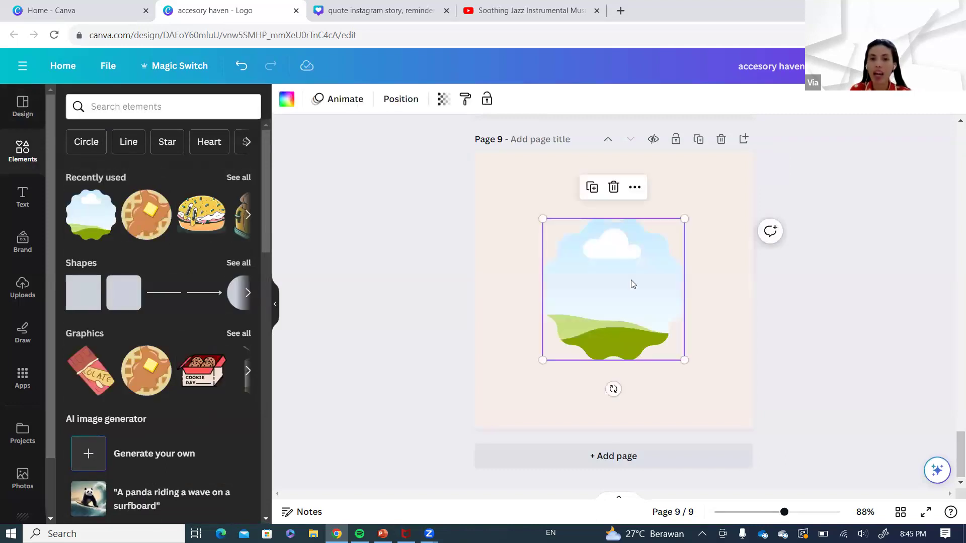
- Fill the scalloped frame on page 9 with the uploaded white-background portrait of a long-haired woman in a white shirt
{"action": "left_click", "coordinate": [20, 290]}
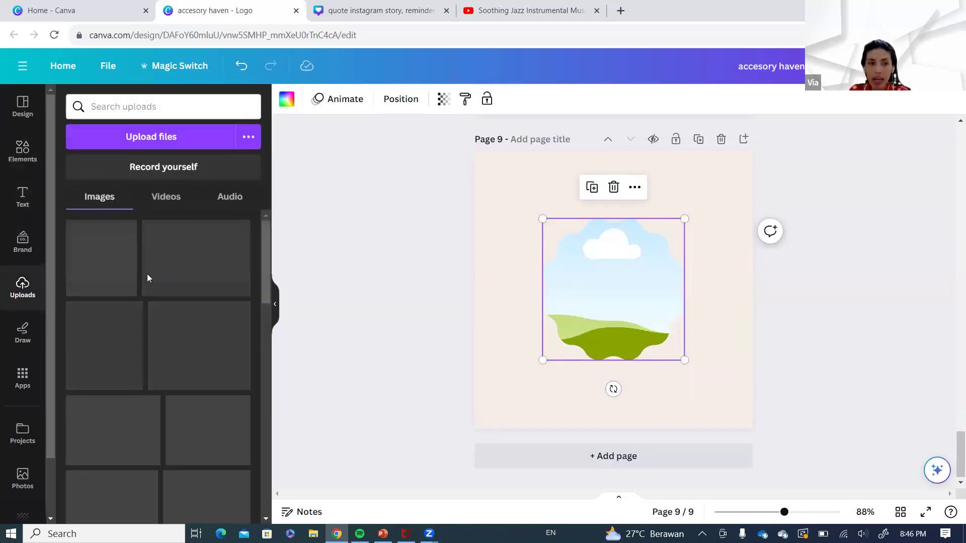
{"action": "scroll", "coordinate": [204, 316], "scroll_direction": "down", "scroll_amount": 10}
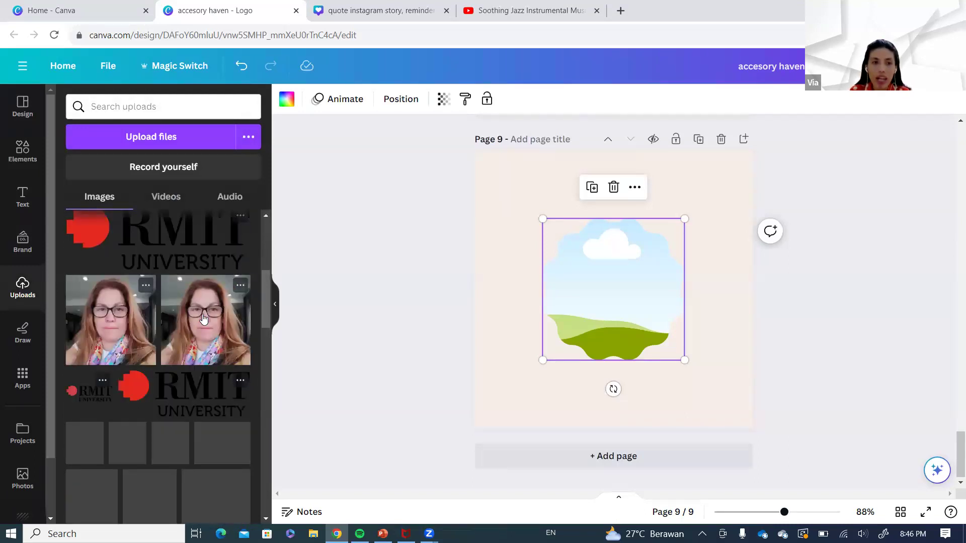
{"action": "scroll", "coordinate": [194, 392], "scroll_direction": "down", "scroll_amount": 5}
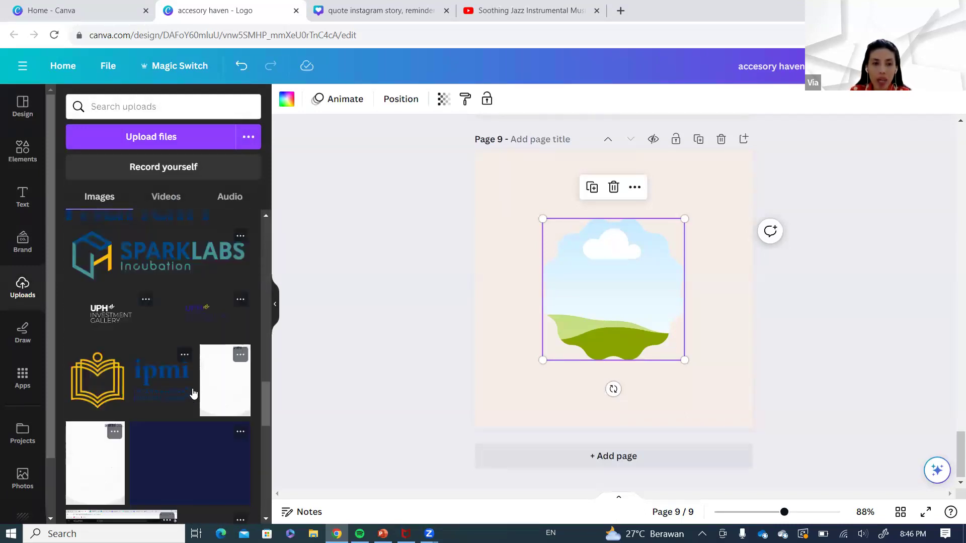
{"action": "scroll", "coordinate": [194, 392], "scroll_direction": "down", "scroll_amount": 5}
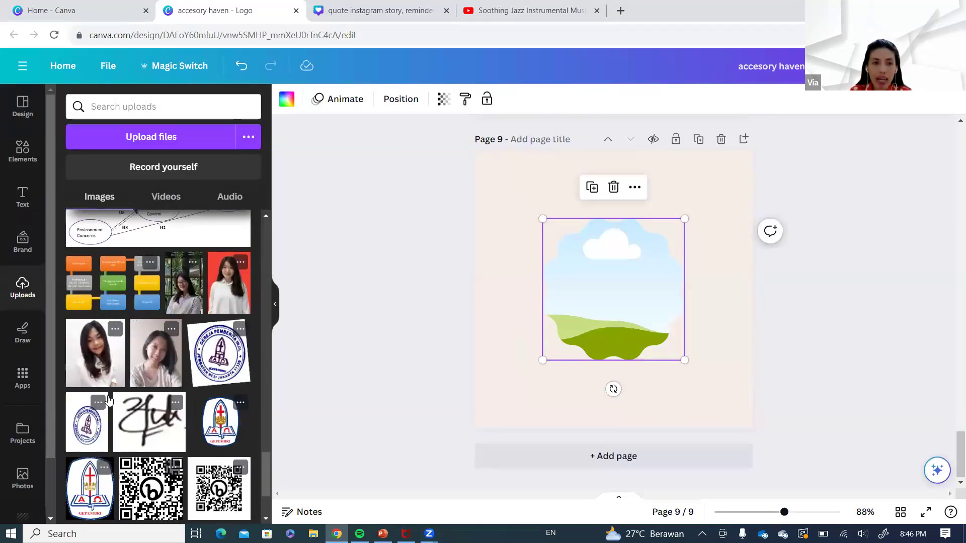
{"action": "left_click", "coordinate": [95, 359]}
{"action": "left_click_drag", "start_coordinate": [594, 290], "coordinate": [604, 317]}
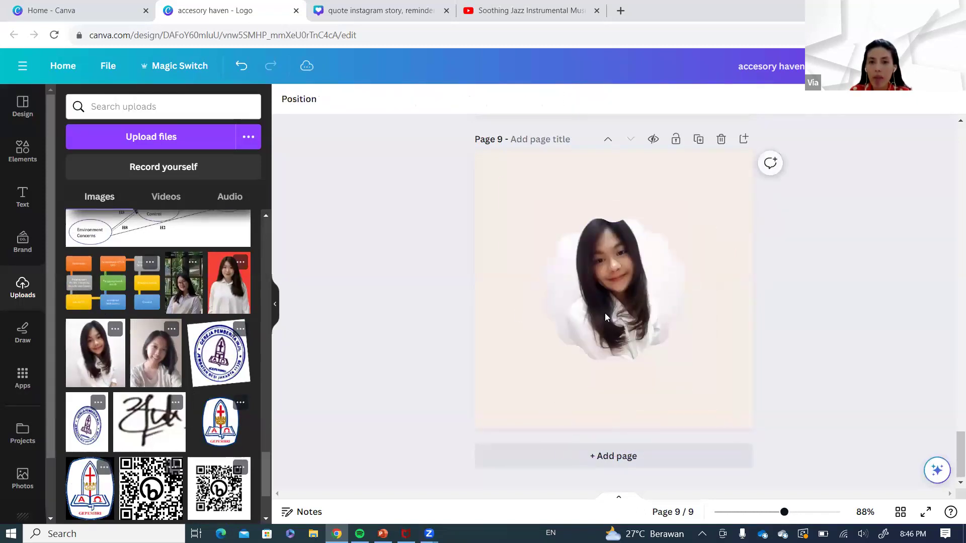
- Reposition the portrait slightly downward inside the scalloped frame's crop and apply the crop
{"action": "left_click", "coordinate": [608, 268]}
{"action": "double_click", "coordinate": [609, 269]}
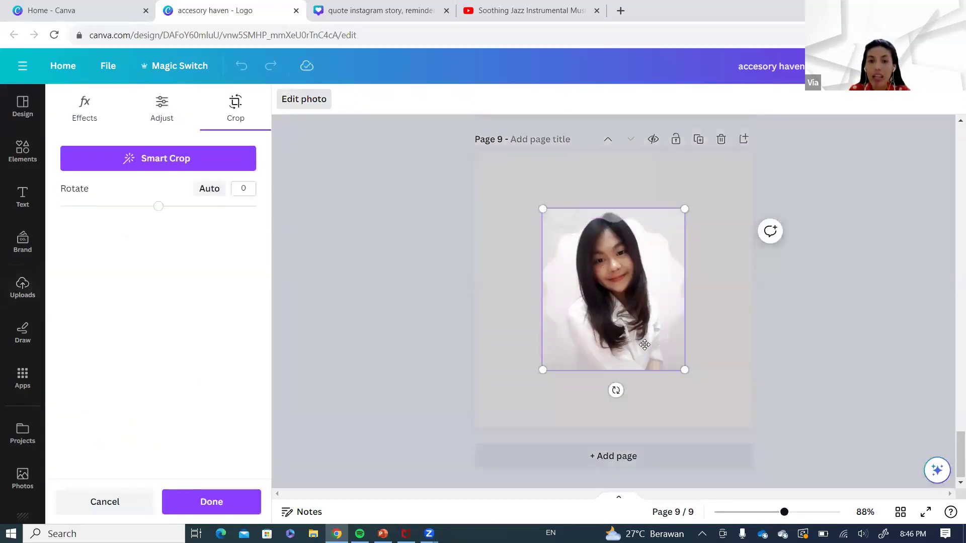
{"action": "left_click_drag", "start_coordinate": [629, 293], "coordinate": [629, 316]}
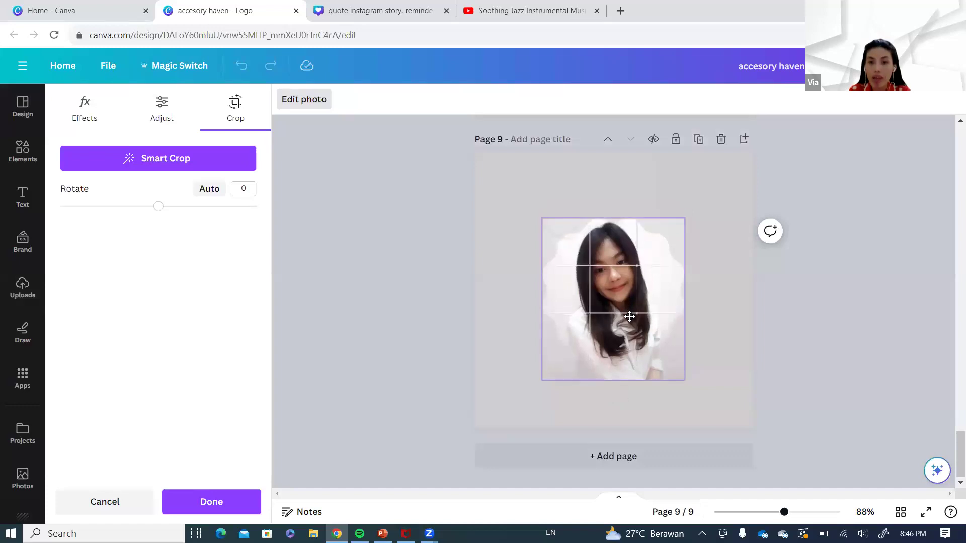
{"action": "left_click", "coordinate": [735, 314]}
{"action": "left_click", "coordinate": [845, 309]}
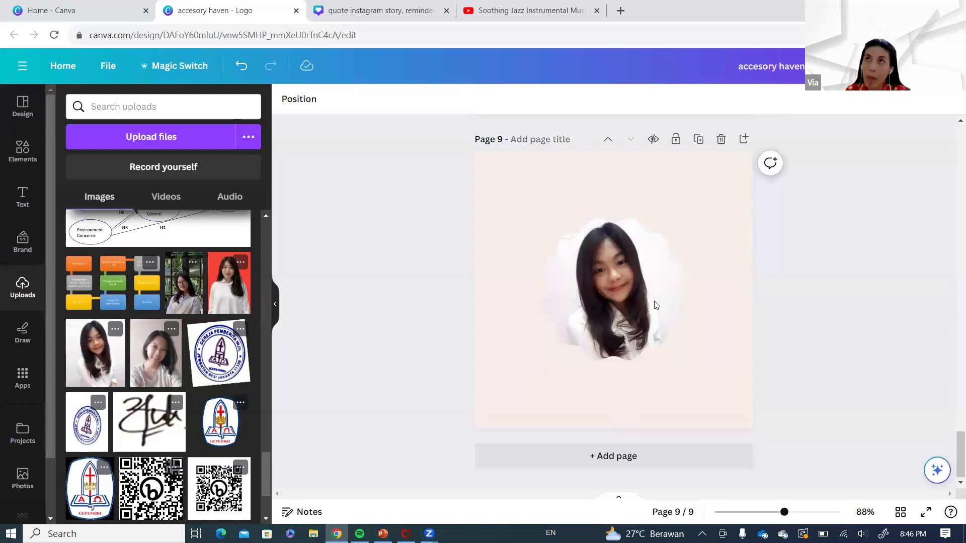
- Delete the white-background portrait from the scalloped frame, keeping the empty frame on page 9
{"action": "left_click", "coordinate": [609, 293]}
{"action": "double_click", "coordinate": [609, 294]}
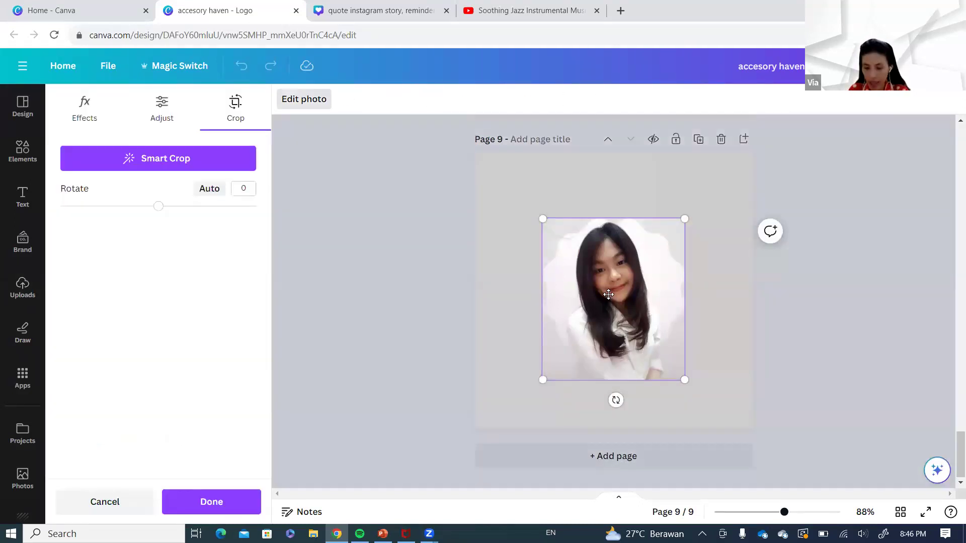
{"action": "key", "text": "Delete"}
{"action": "left_click", "coordinate": [868, 298]}
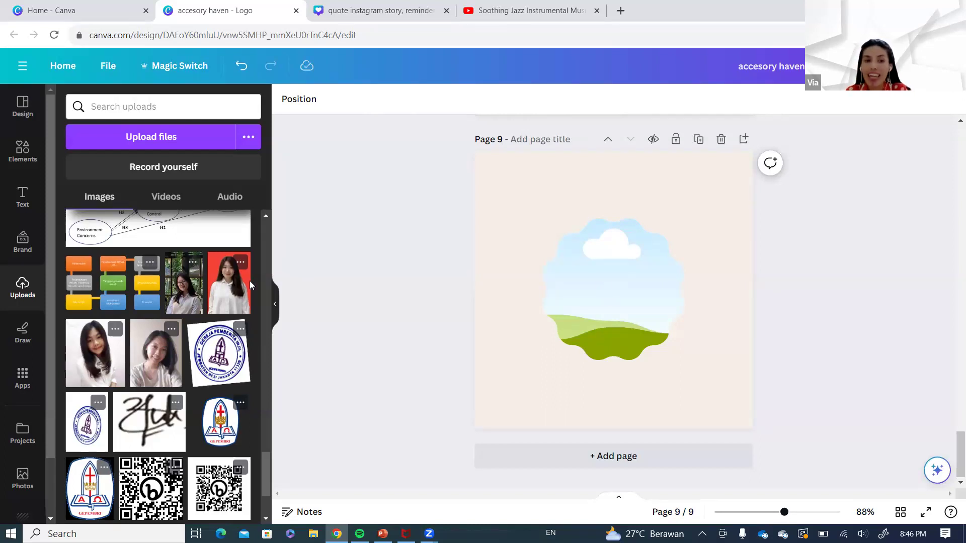
- Try the uploaded red-background portrait in the scalloped frame, check its crop, and delete it from the frame
{"action": "mouse_move", "coordinate": [222, 290]}
{"action": "left_mouse_down"}
{"action": "mouse_move", "coordinate": [591, 288]}
{"action": "mouse_move", "coordinate": [604, 364]}
{"action": "mouse_move", "coordinate": [629, 295]}
{"action": "mouse_move", "coordinate": [617, 308]}
{"action": "mouse_move", "coordinate": [617, 268]}
{"action": "mouse_move", "coordinate": [614, 302]}
{"action": "left_mouse_up"}
{"action": "double_click", "coordinate": [617, 269]}
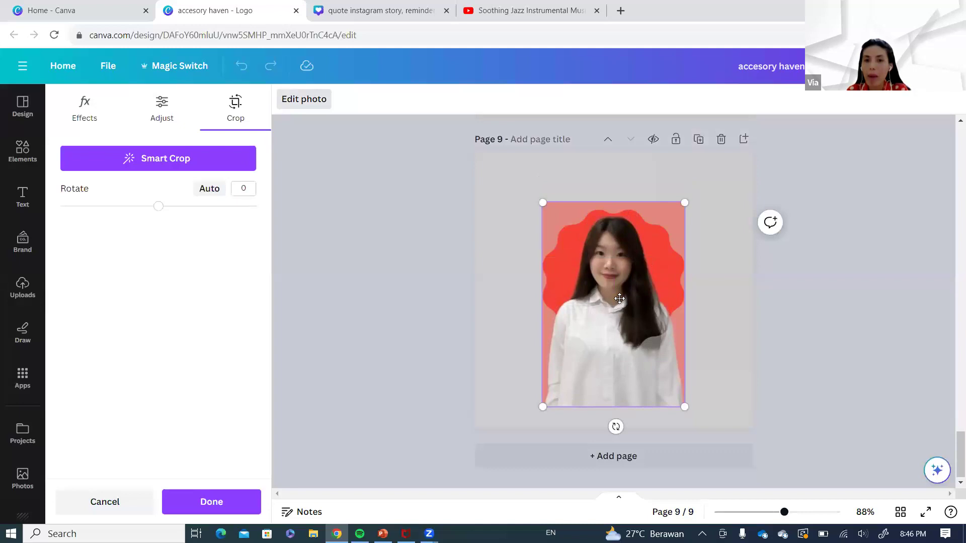
{"action": "left_click", "coordinate": [857, 290]}
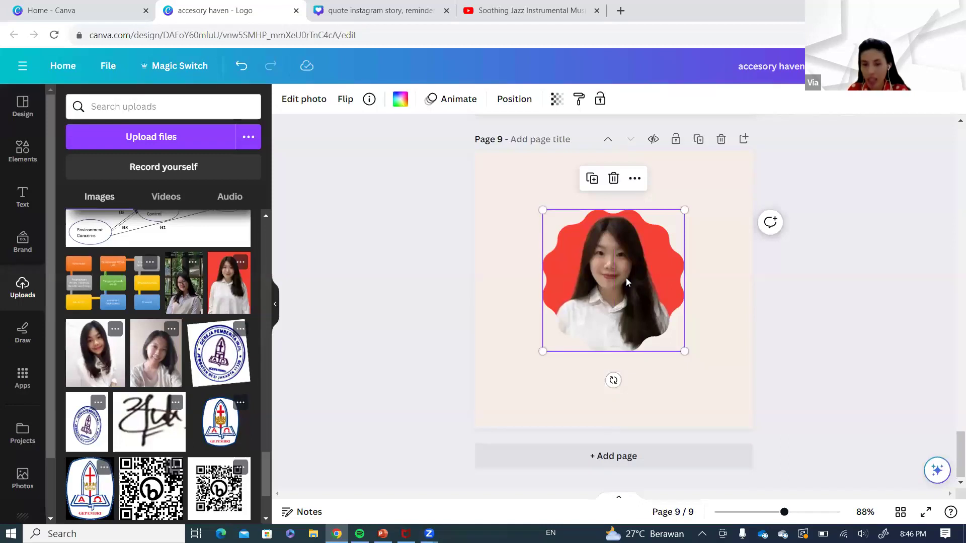
{"action": "key", "text": "Delete"}
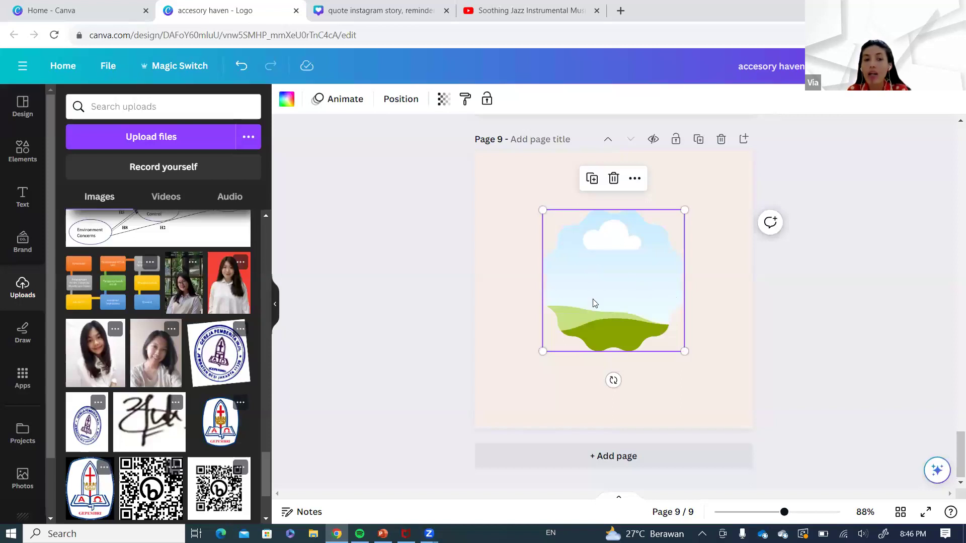
- Review the Accesory Heaven logo on page 1 and its large H monogram letter, and return to the Canva home page
{"action": "scroll", "coordinate": [598, 299], "scroll_direction": "up", "scroll_amount": 20}
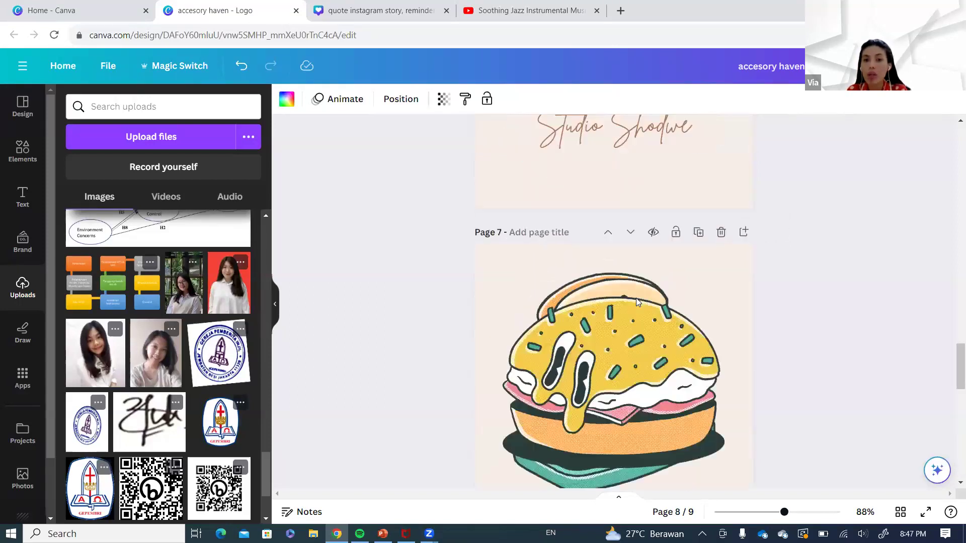
{"action": "scroll", "coordinate": [674, 303], "scroll_direction": "up", "scroll_amount": 20}
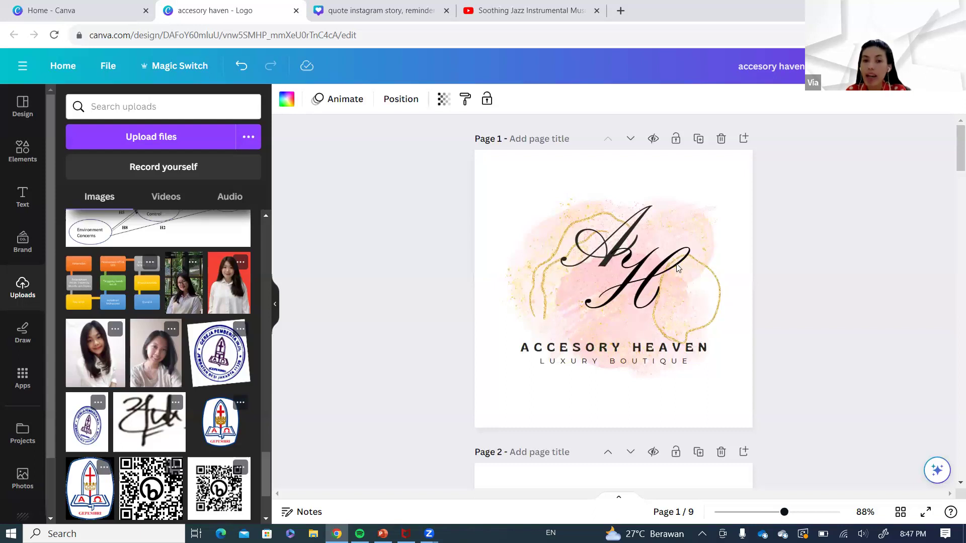
{"action": "left_click", "coordinate": [625, 279]}
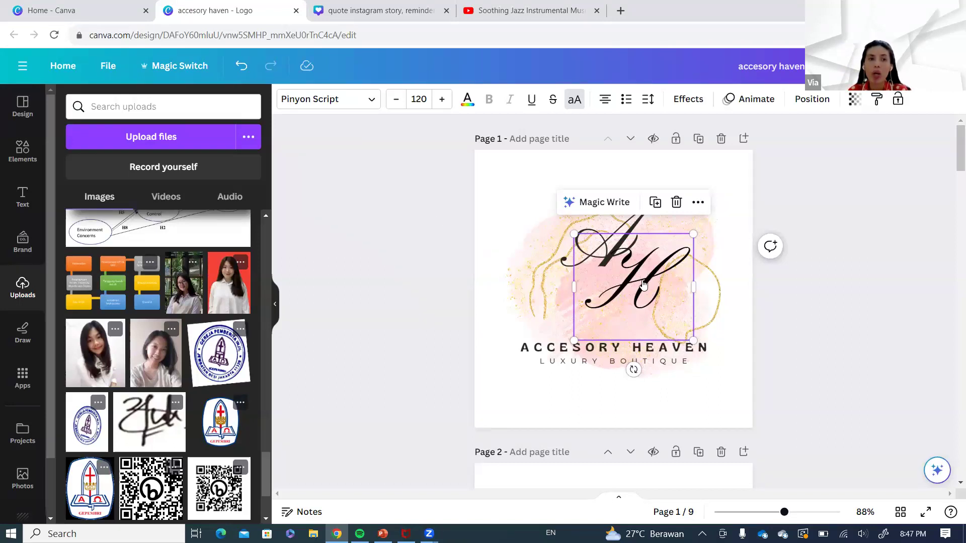
{"action": "left_click", "coordinate": [75, 10]}
{"action": "left_click", "coordinate": [827, 100]}
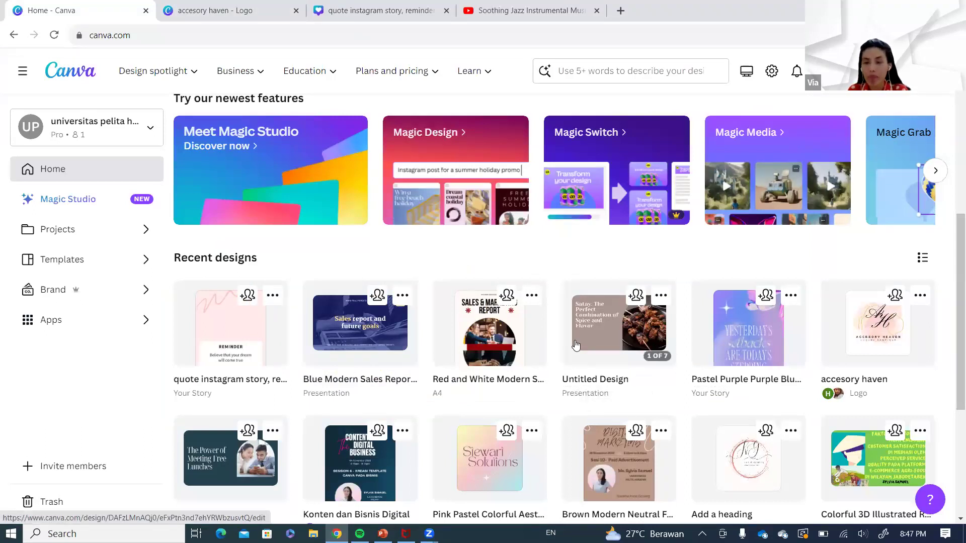
{"action": "scroll", "coordinate": [582, 231], "scroll_direction": "up", "scroll_amount": 5}
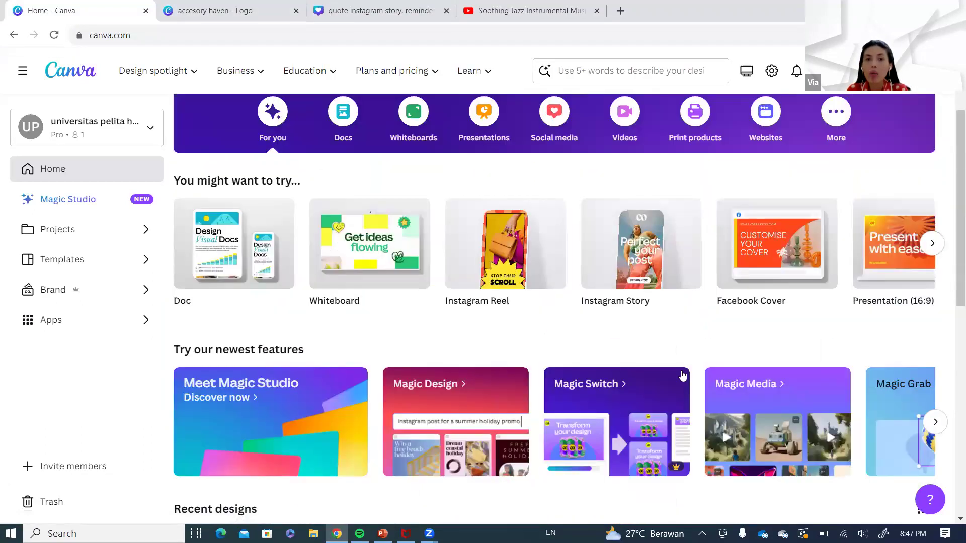
- Search the templates for "satay presentation template" and look through the resulting designs
{"action": "scroll", "coordinate": [682, 375], "scroll_direction": "up", "scroll_amount": 3}
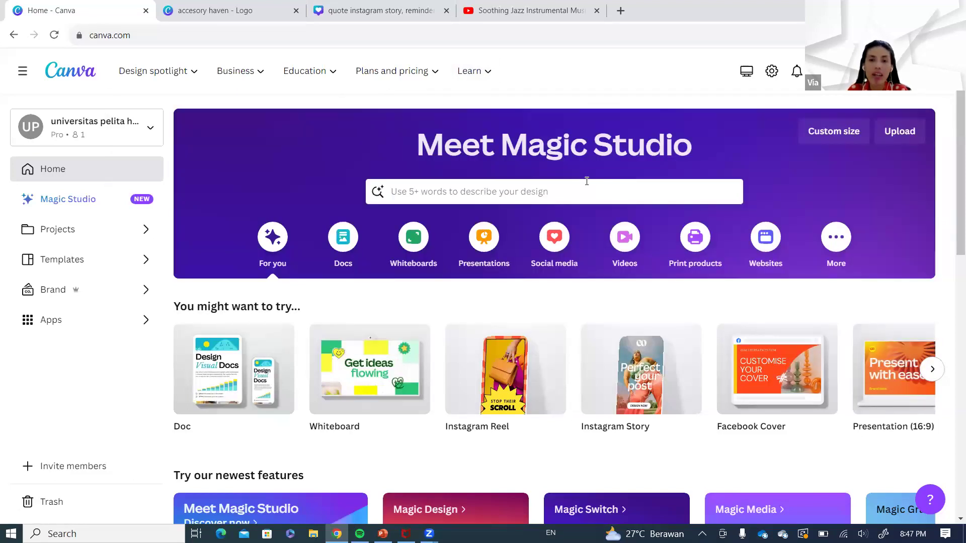
{"action": "scroll", "coordinate": [589, 185], "scroll_direction": "down", "scroll_amount": 1}
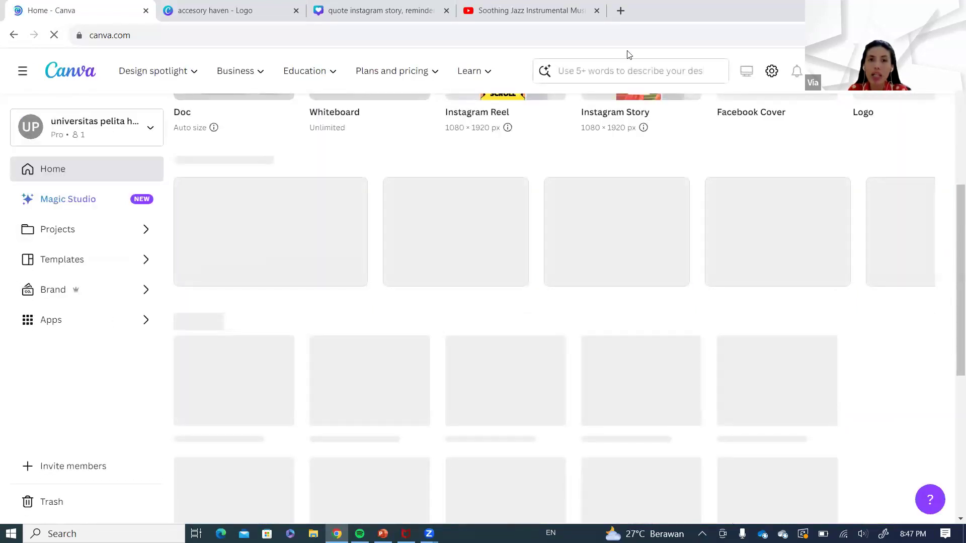
{"action": "left_click", "coordinate": [589, 71]}
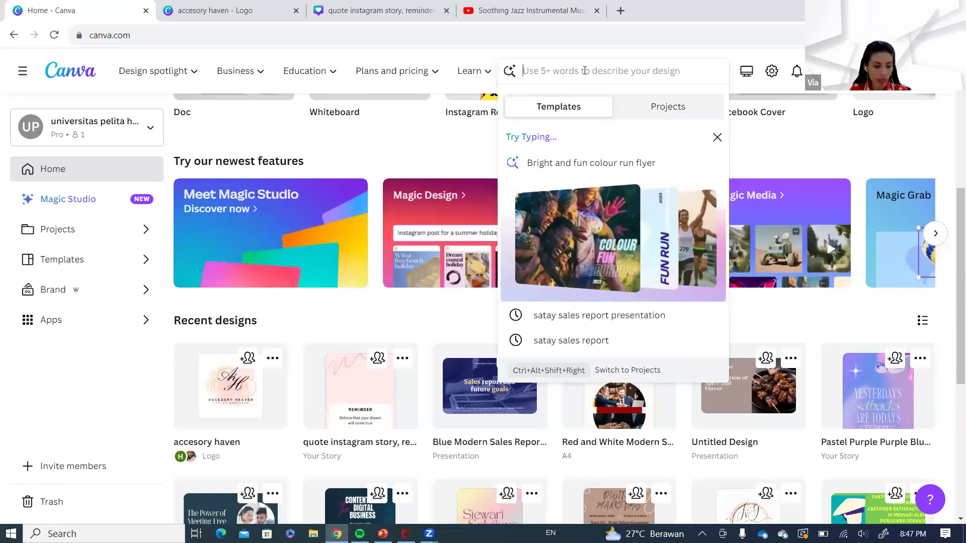
{"action": "type", "text": "satay pre"}
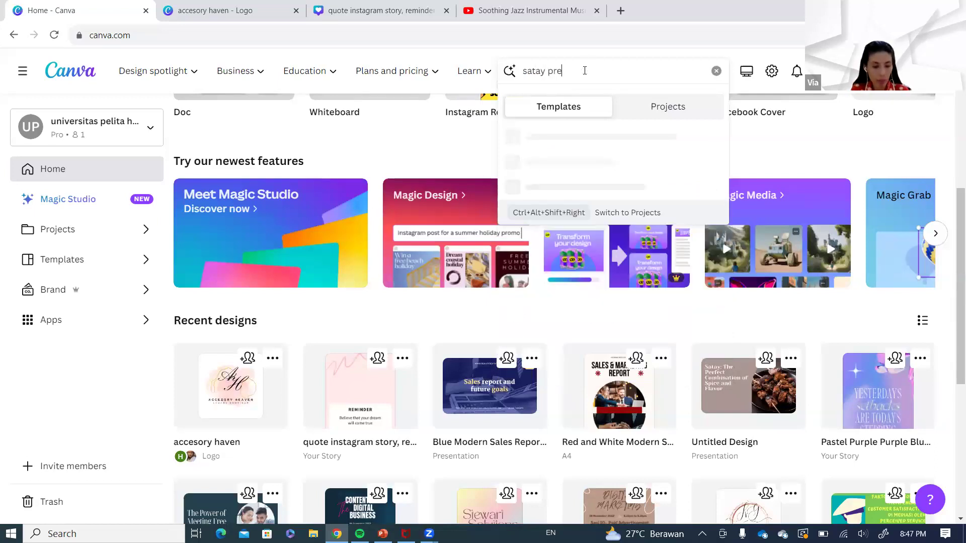
{"action": "type", "text": "sentation template"}
{"action": "key", "text": "Return"}
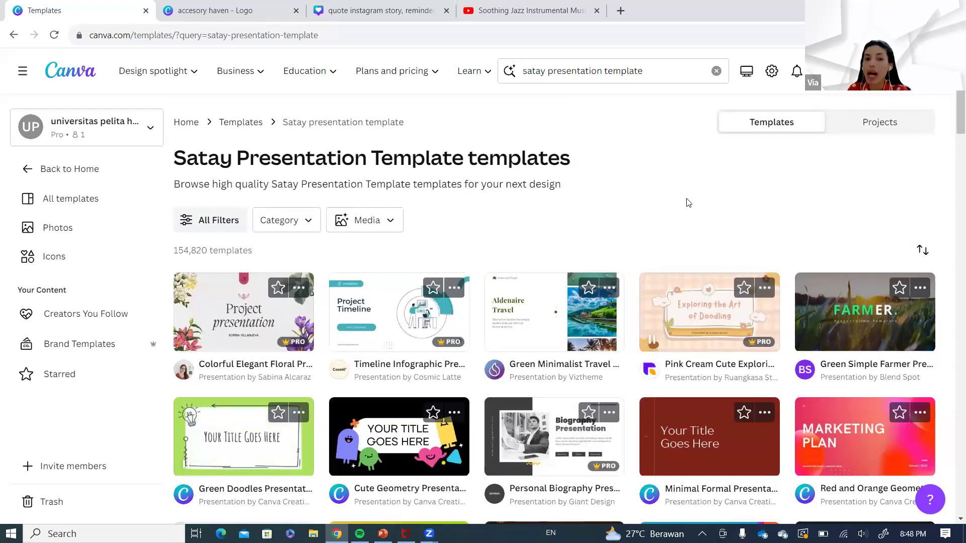
{"action": "scroll", "coordinate": [689, 204], "scroll_direction": "down", "scroll_amount": 9}
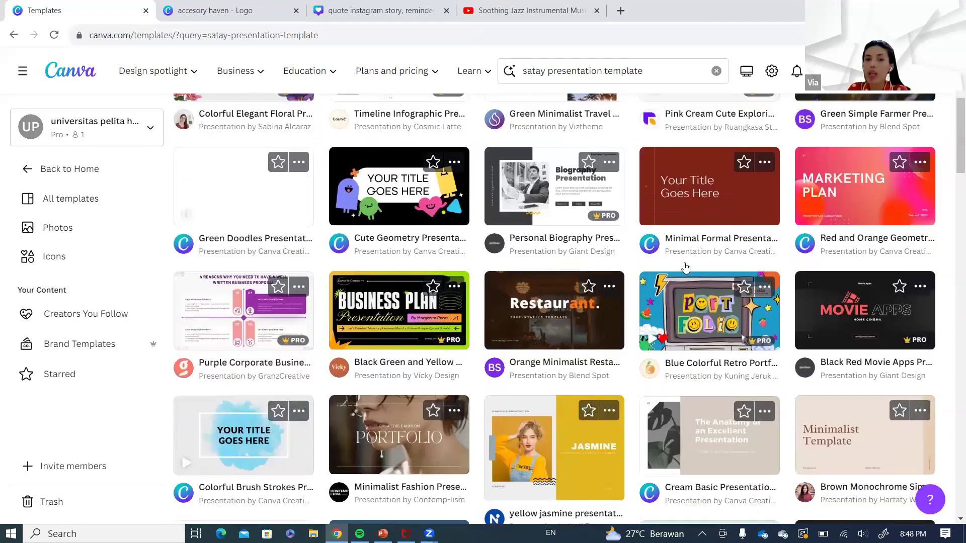
{"action": "scroll", "coordinate": [709, 216], "scroll_direction": "up", "scroll_amount": 6}
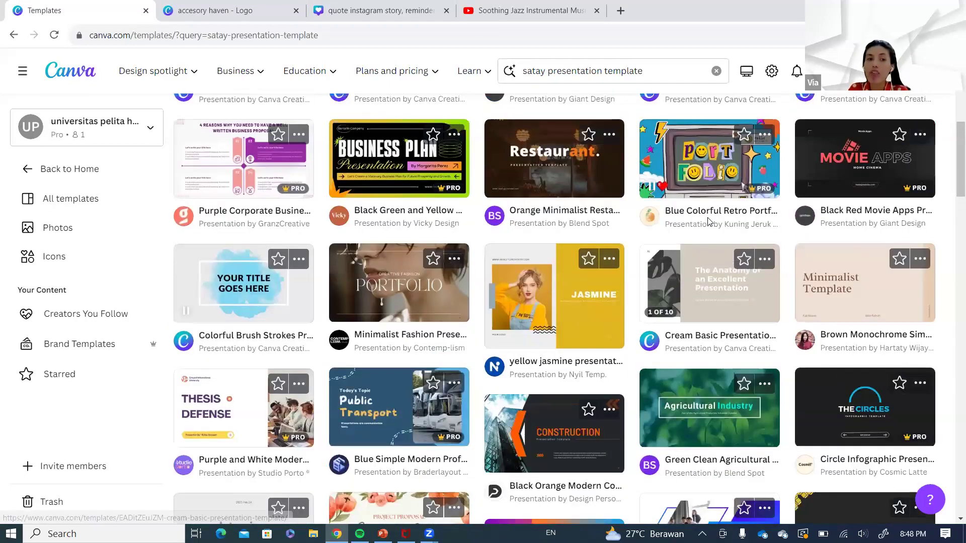
{"action": "scroll", "coordinate": [706, 221], "scroll_direction": "up", "scroll_amount": 3}
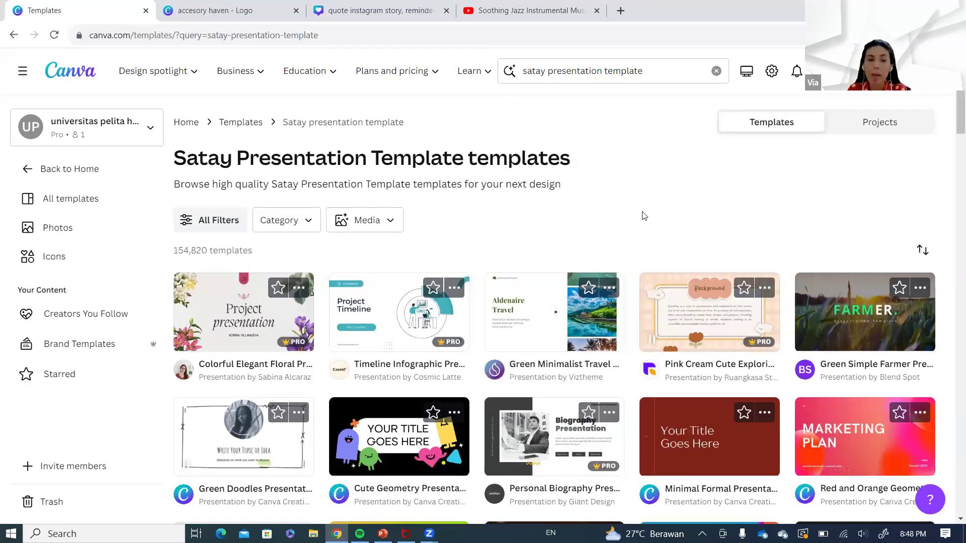
- Go back to the home page, open the recent untitled satay presentation in its own browser tab, and return to the home page
{"action": "left_click", "coordinate": [13, 36]}
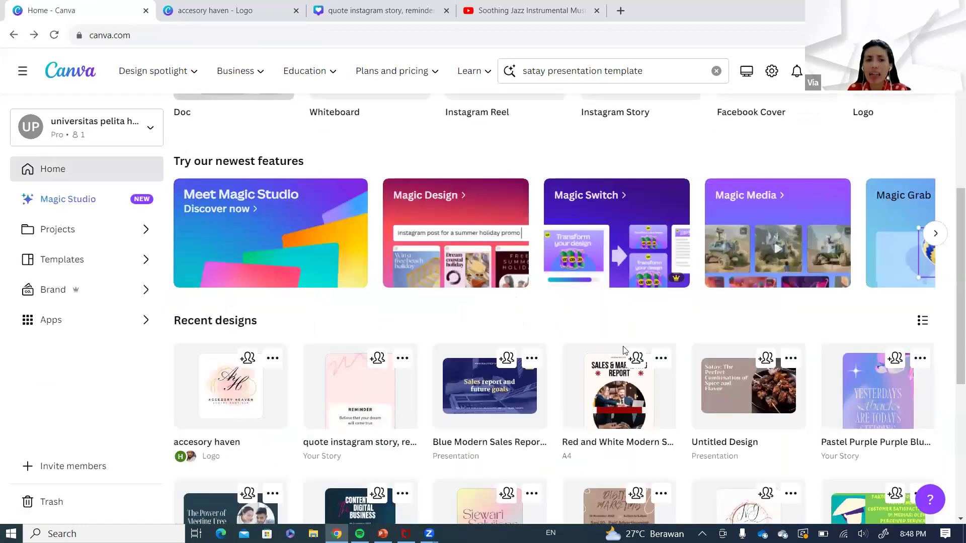
{"action": "scroll", "coordinate": [672, 354], "scroll_direction": "up", "scroll_amount": 3}
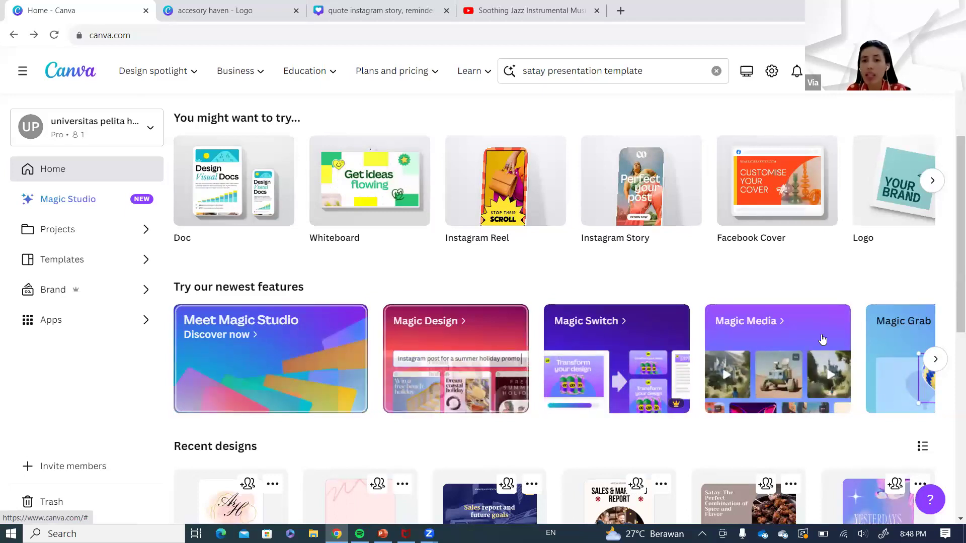
{"action": "scroll", "coordinate": [759, 338], "scroll_direction": "down", "scroll_amount": 3}
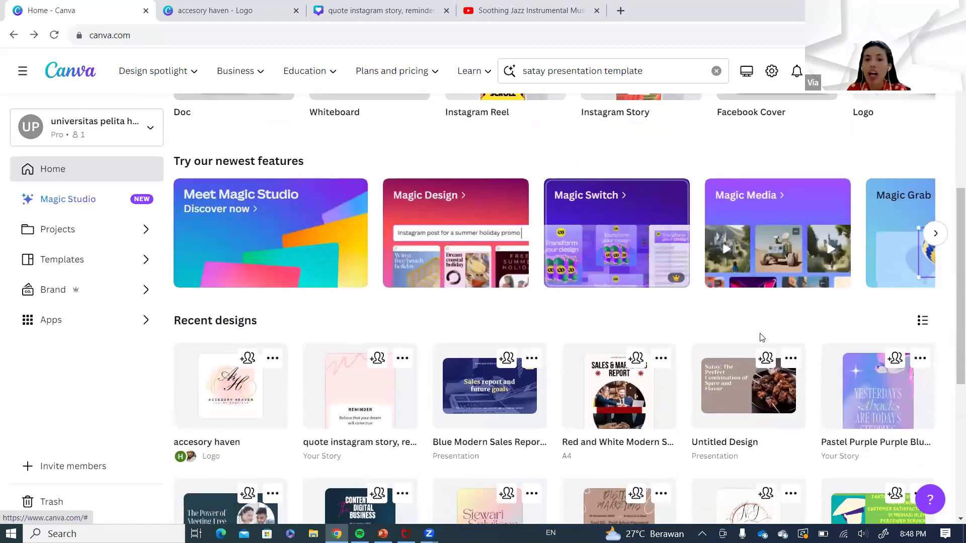
{"action": "left_click", "coordinate": [737, 386]}
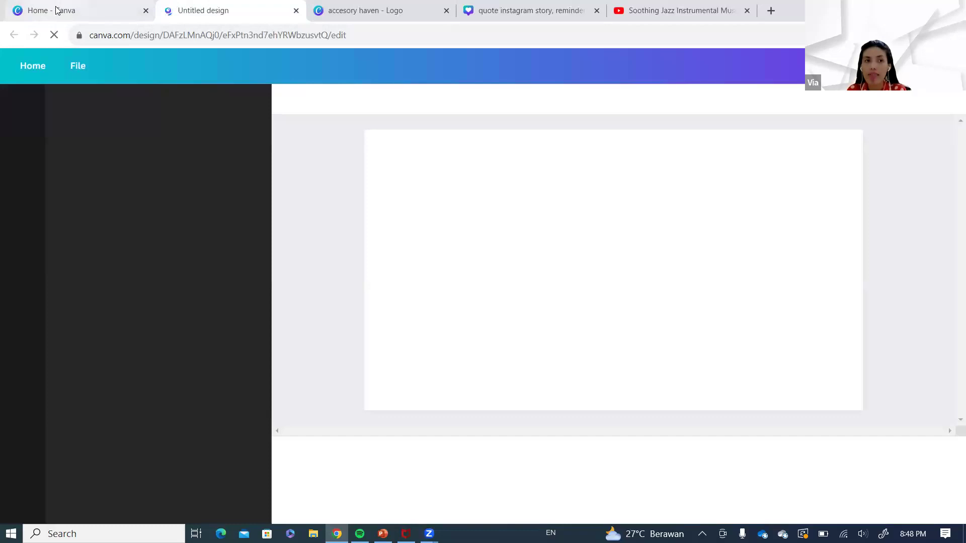
{"action": "left_click", "coordinate": [57, 10]}
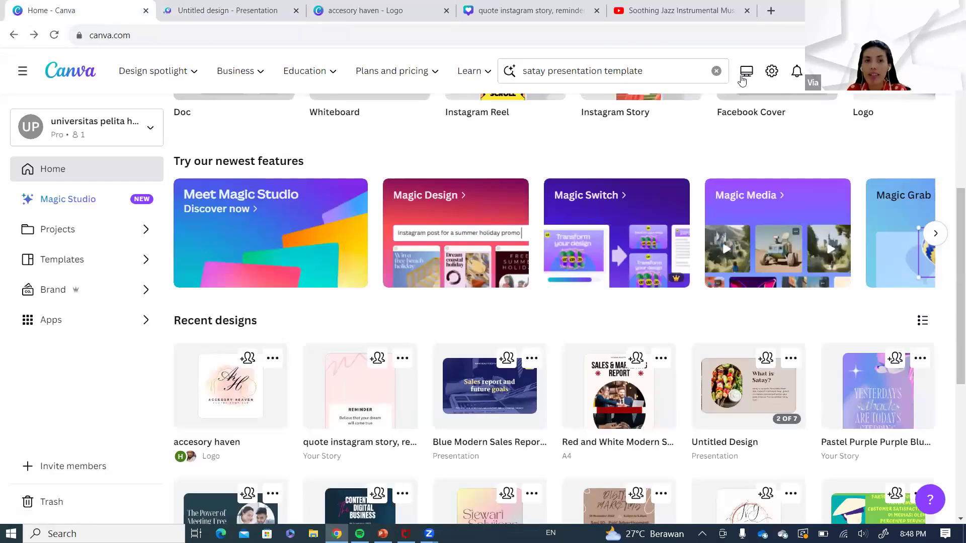
- Shorten the template search to "satay presentation" and run it
{"action": "left_click", "coordinate": [553, 74]}
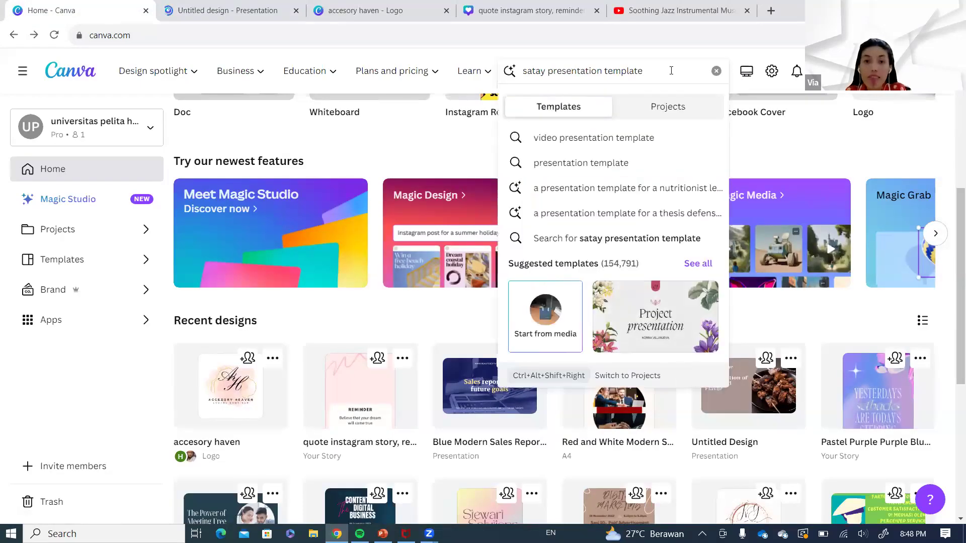
{"action": "double_click", "coordinate": [630, 71]}
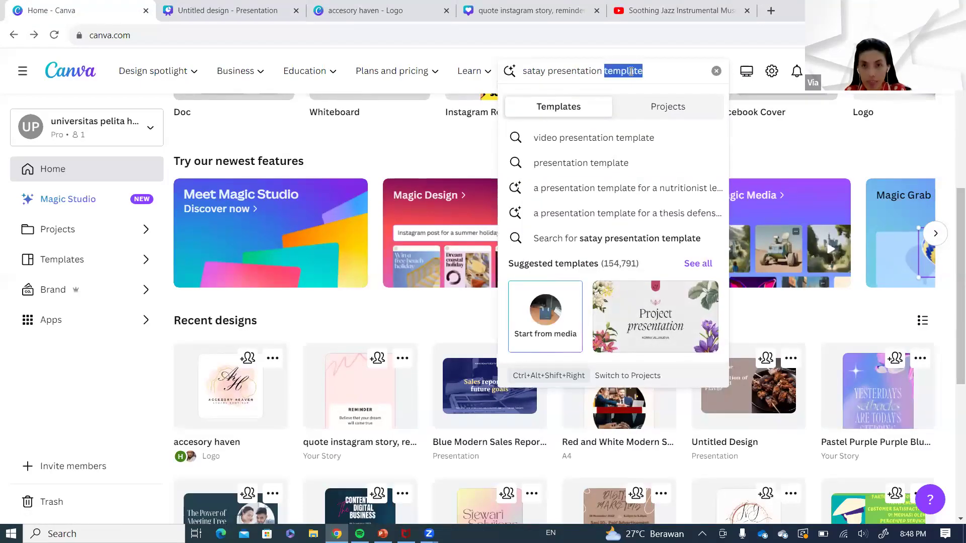
{"action": "key", "text": "BackSpace"}
{"action": "key", "text": "Return"}
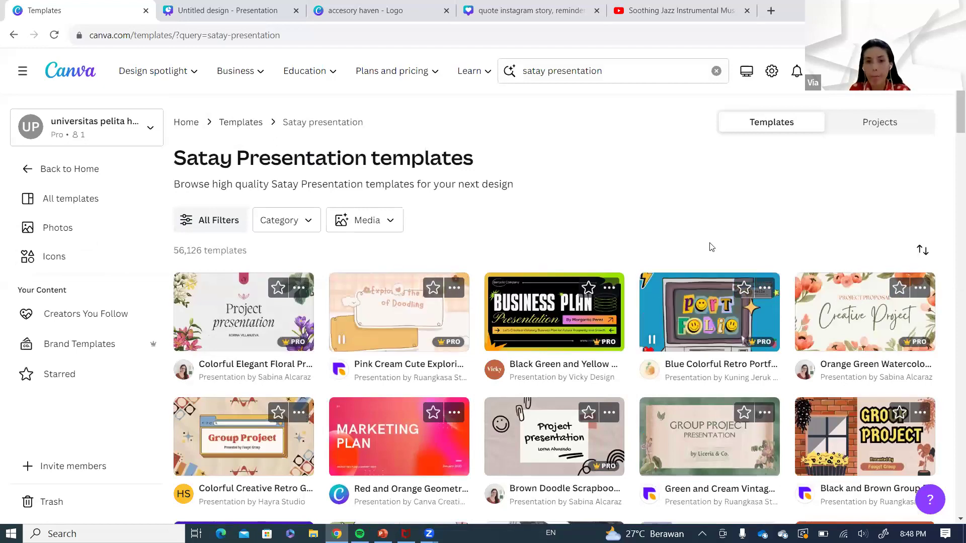
- Look through the satay presentation templates, check the same search among own projects, and switch back to the template results
{"action": "scroll", "coordinate": [726, 230], "scroll_direction": "down", "scroll_amount": 10}
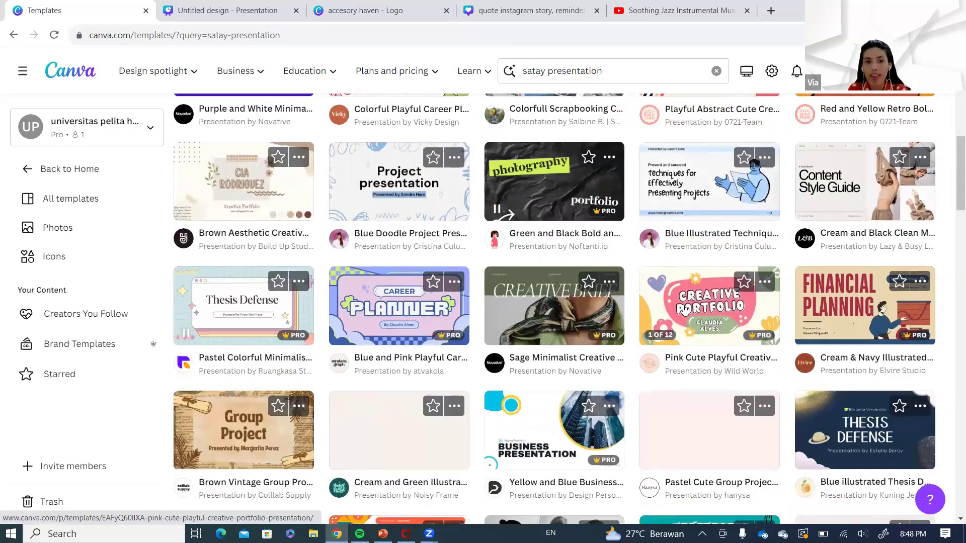
{"action": "scroll", "coordinate": [685, 310], "scroll_direction": "down", "scroll_amount": 4}
{"action": "scroll", "coordinate": [684, 310], "scroll_direction": "down", "scroll_amount": 5}
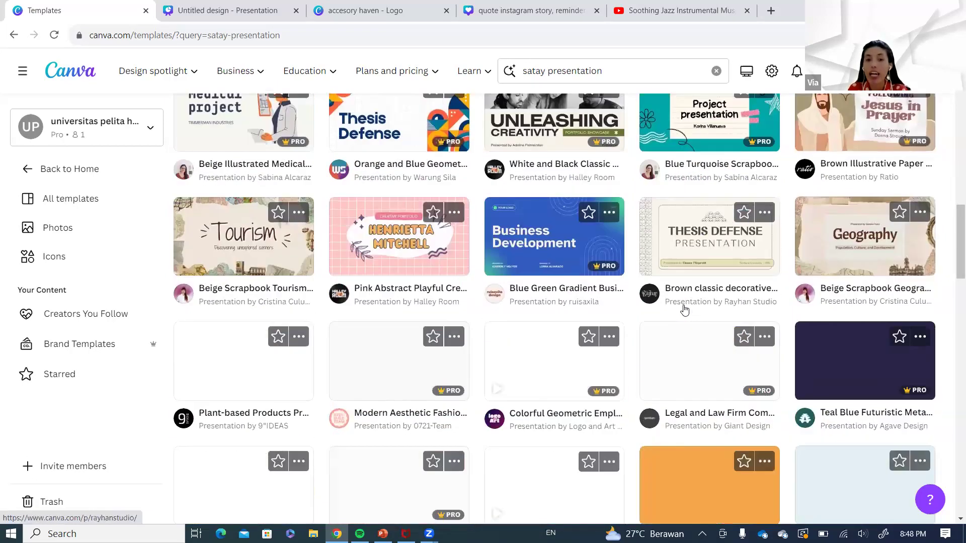
{"action": "scroll", "coordinate": [684, 306], "scroll_direction": "up", "scroll_amount": 8}
{"action": "scroll", "coordinate": [684, 302], "scroll_direction": "up", "scroll_amount": 10}
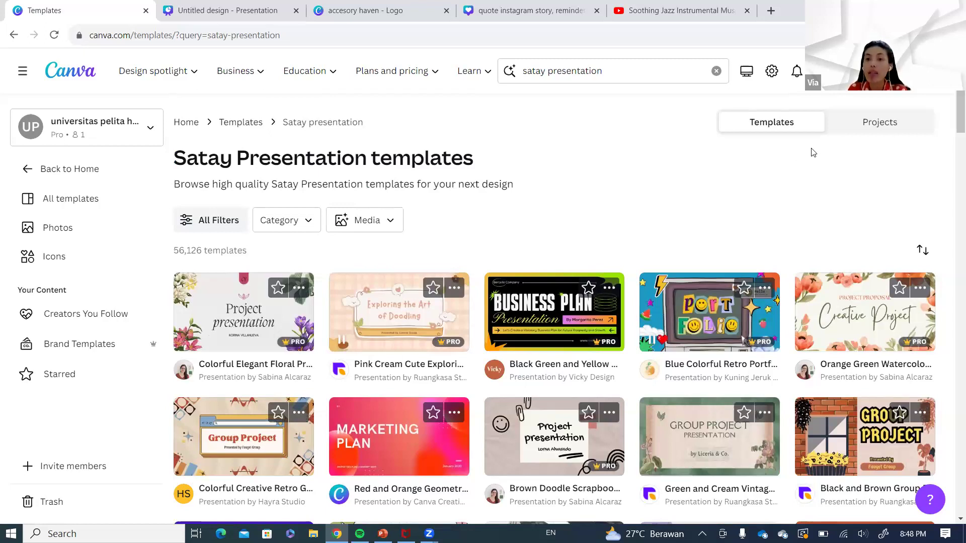
{"action": "left_click", "coordinate": [876, 127]}
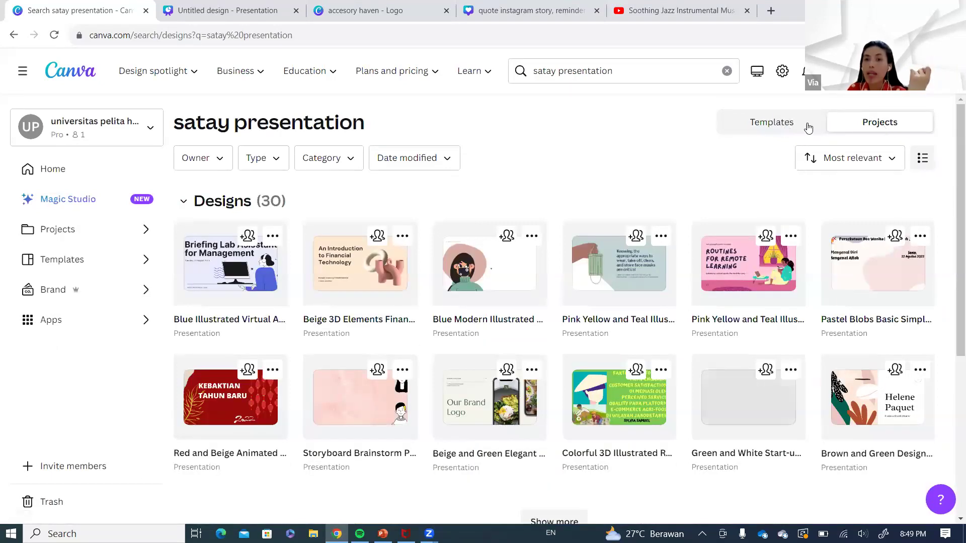
{"action": "left_click", "coordinate": [787, 131]}
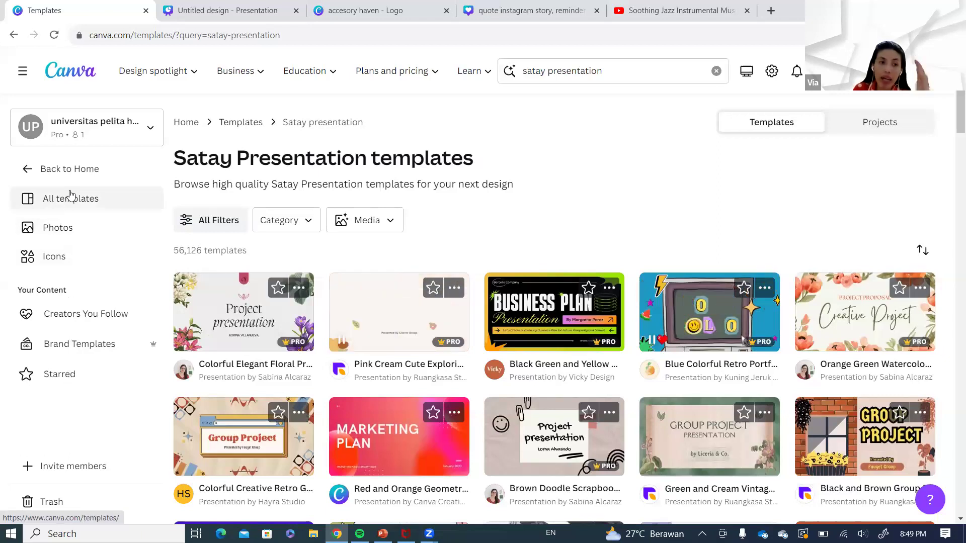
- Open the general template gallery from the home page, show the Presentations formats, and look over the featured collections and popular topics
{"action": "left_click", "coordinate": [69, 76]}
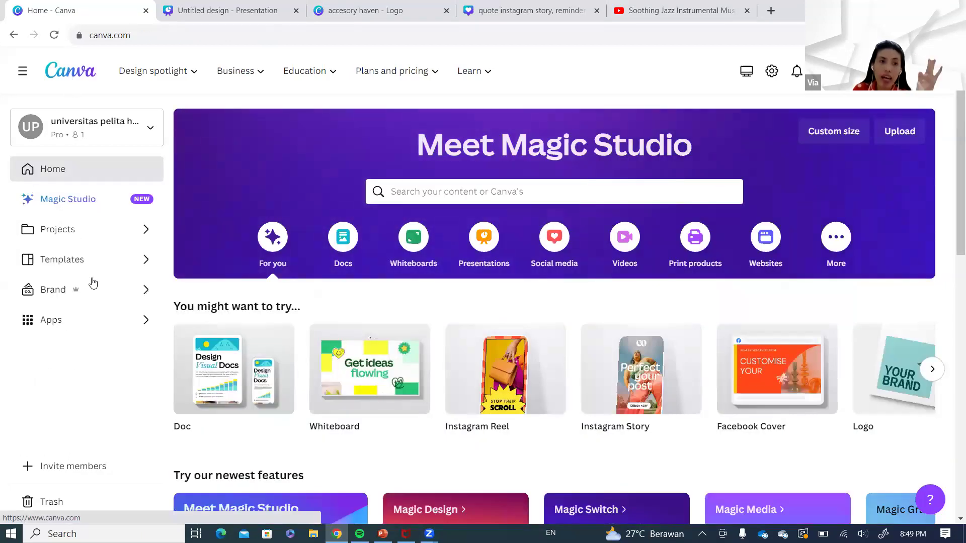
{"action": "left_click", "coordinate": [94, 264]}
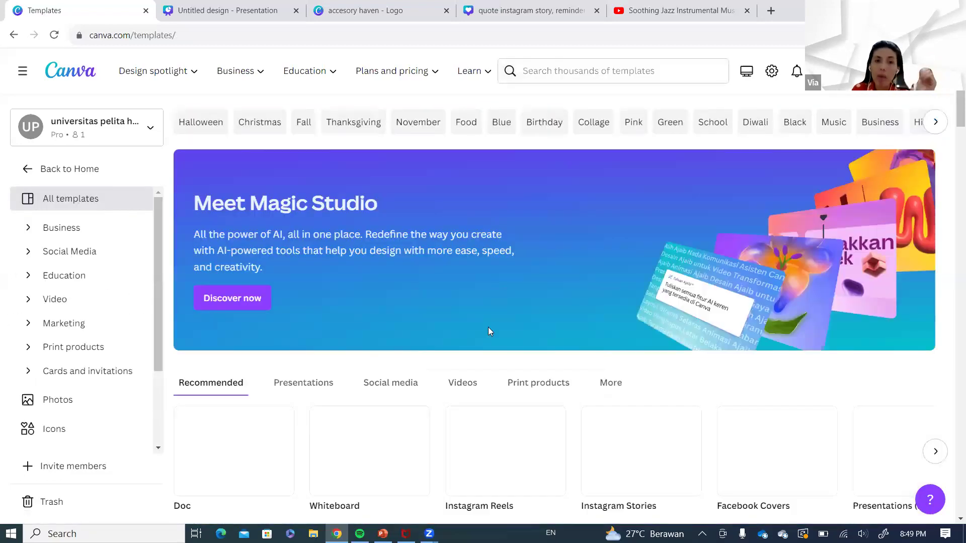
{"action": "scroll", "coordinate": [488, 330], "scroll_direction": "down", "scroll_amount": 3}
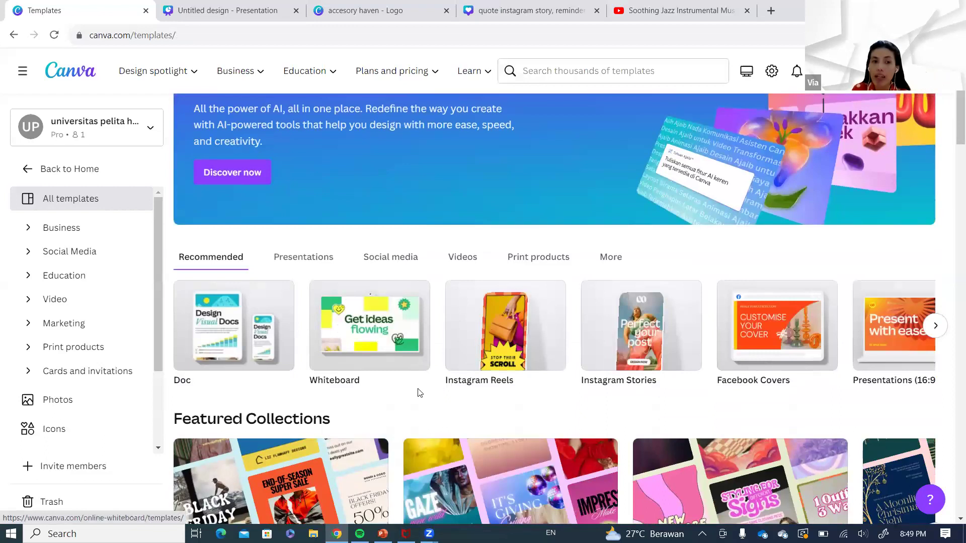
{"action": "scroll", "coordinate": [417, 395], "scroll_direction": "down", "scroll_amount": 1}
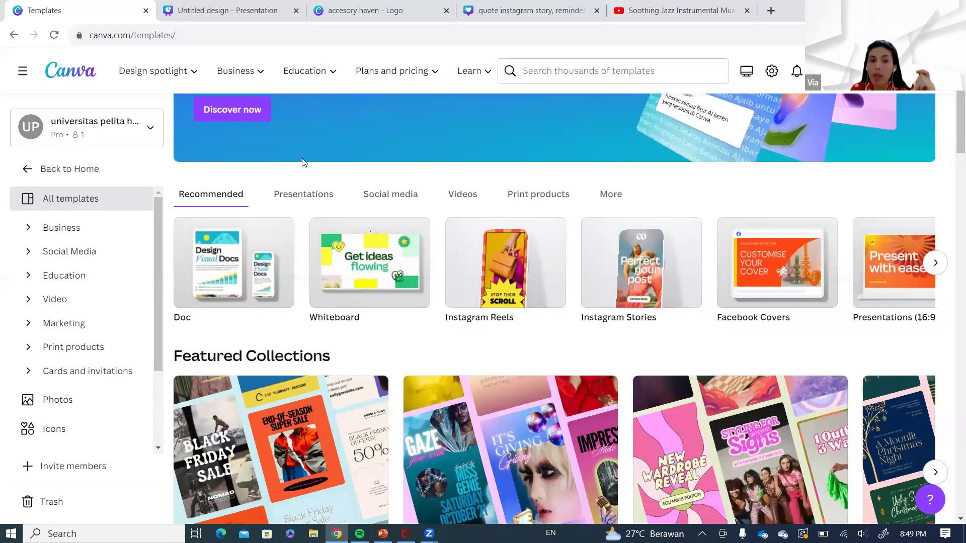
{"action": "left_click", "coordinate": [289, 200]}
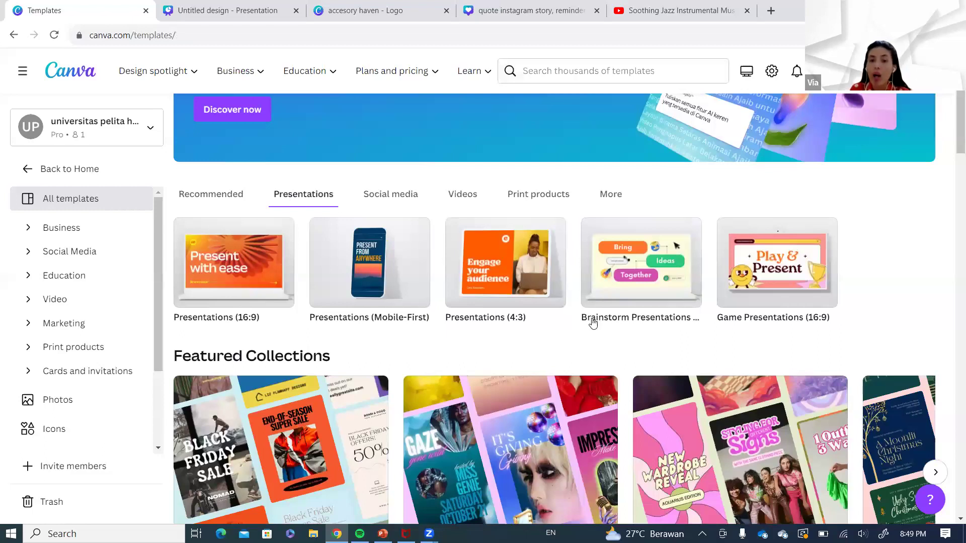
{"action": "scroll", "coordinate": [459, 312], "scroll_direction": "down", "scroll_amount": 4}
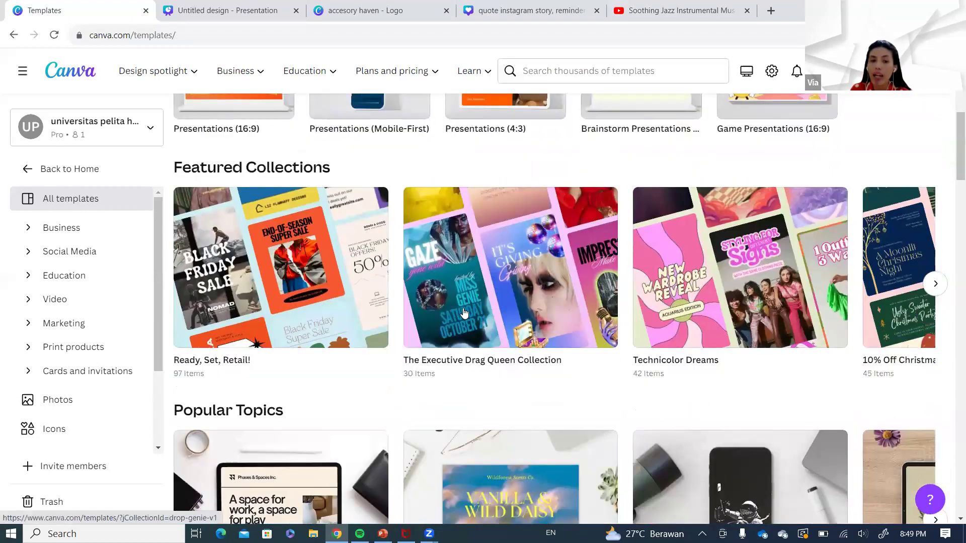
{"action": "scroll", "coordinate": [471, 310], "scroll_direction": "down", "scroll_amount": 3}
{"action": "scroll", "coordinate": [470, 307], "scroll_direction": "down", "scroll_amount": 3}
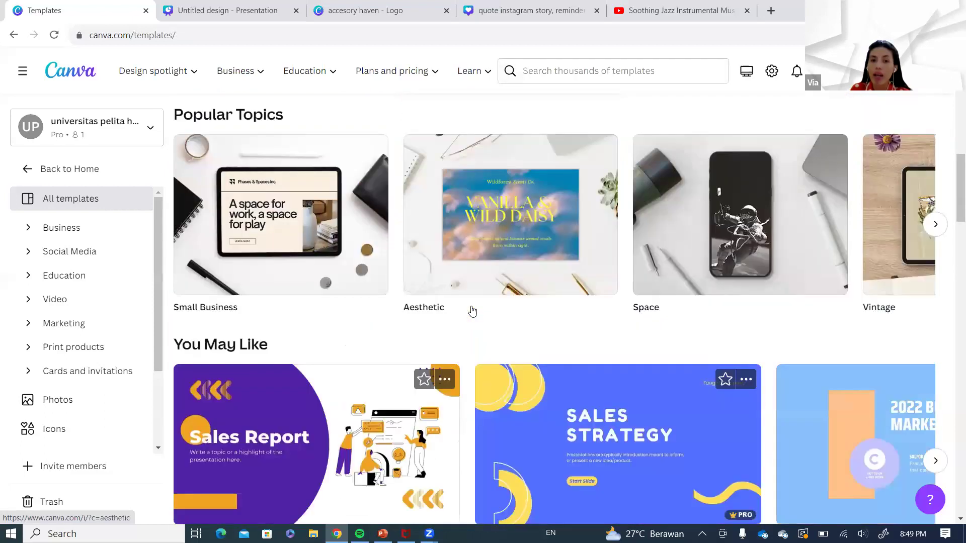
{"action": "scroll", "coordinate": [470, 305], "scroll_direction": "up", "scroll_amount": 5}
{"action": "scroll", "coordinate": [471, 306], "scroll_direction": "up", "scroll_amount": 8}
- Search the templates for "pizza presentation" and compare the designs with and without a PRO mark in an enlarged view
{"action": "left_click", "coordinate": [535, 71]}
{"action": "type", "text": "p"}
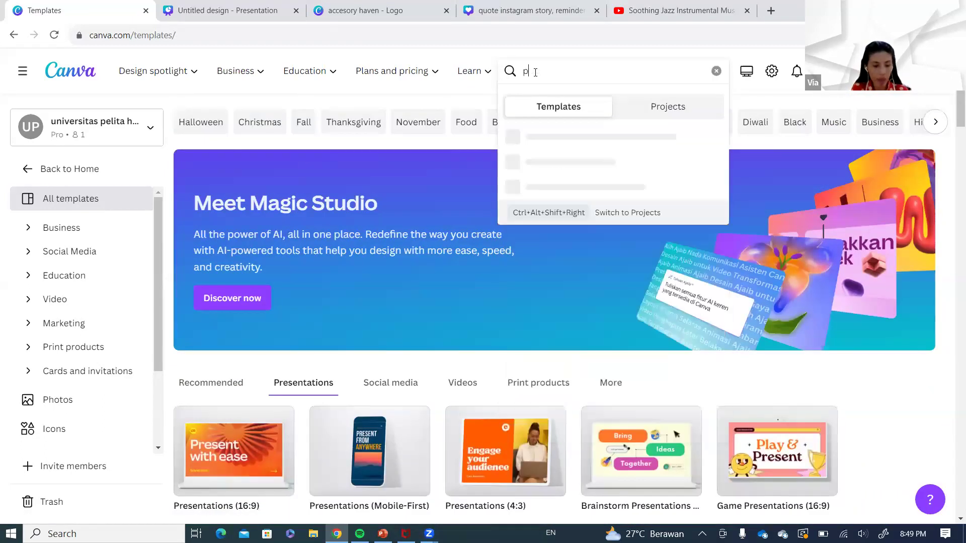
{"action": "type", "text": "lzza presentatio"}
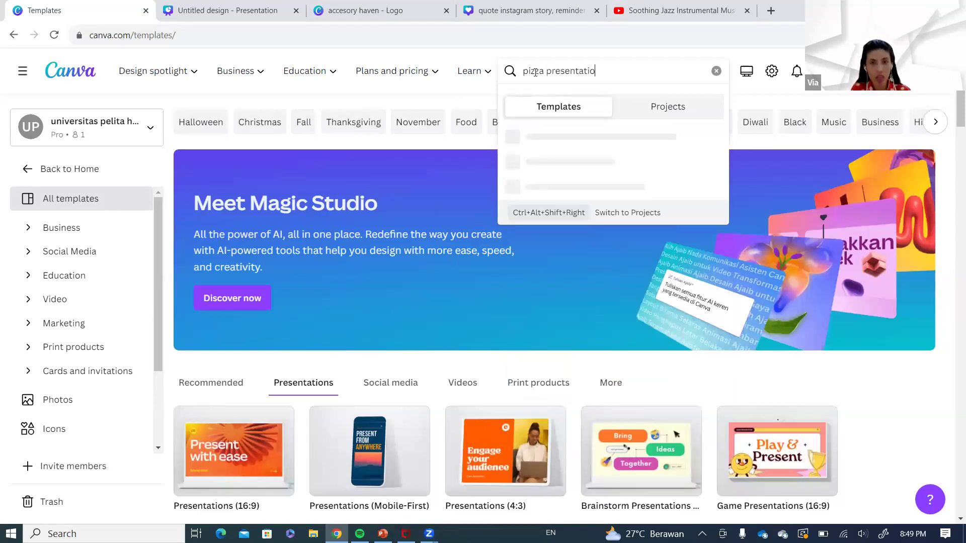
{"action": "type", "text": "n"}
{"action": "key", "text": "Return"}
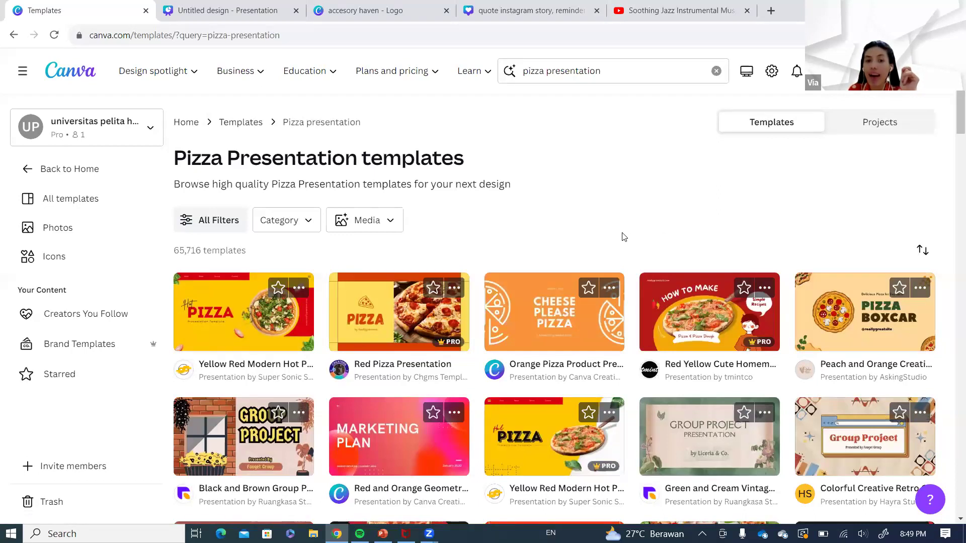
{"action": "scroll", "coordinate": [624, 237], "scroll_direction": "down", "scroll_amount": 1}
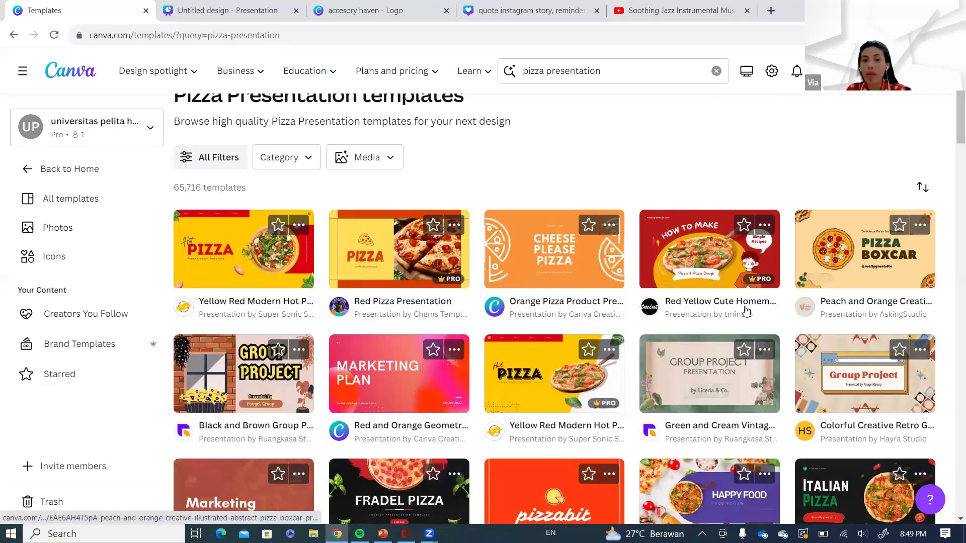
{"action": "scroll", "coordinate": [669, 243], "scroll_direction": "up", "scroll_amount": 3}
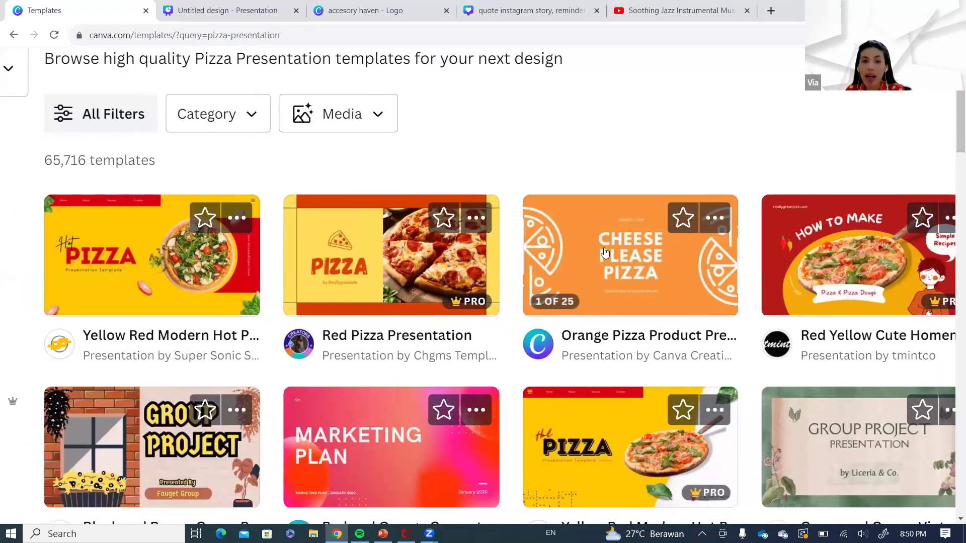
{"action": "mouse_move", "coordinate": [475, 301]}
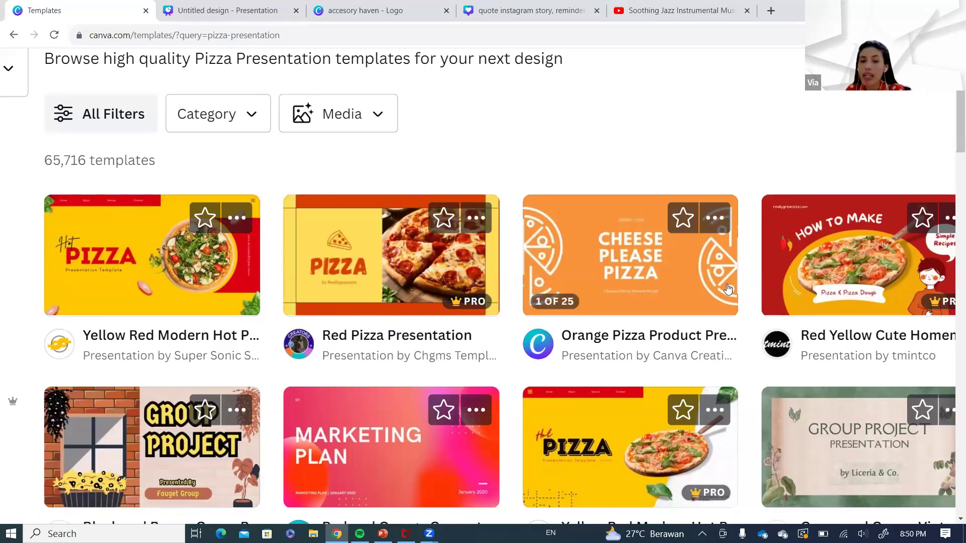
{"action": "scroll", "coordinate": [724, 287], "scroll_direction": "down", "scroll_amount": 1}
{"action": "mouse_move", "coordinate": [871, 181]}
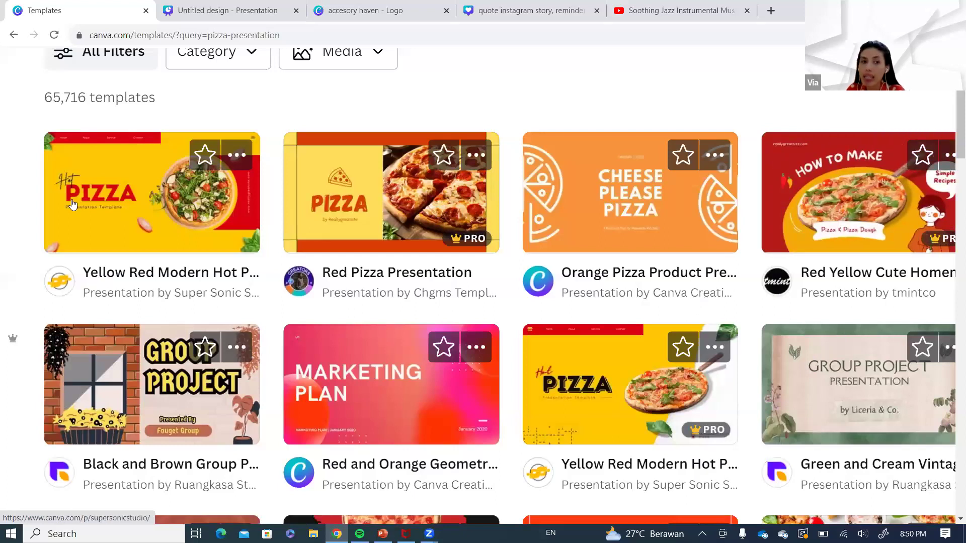
- Compare the pizza template results, customize the Yellow Red Modern Hot Pizza Presentation template, and apply all 10 of its pages
{"action": "mouse_move", "coordinate": [486, 432]}
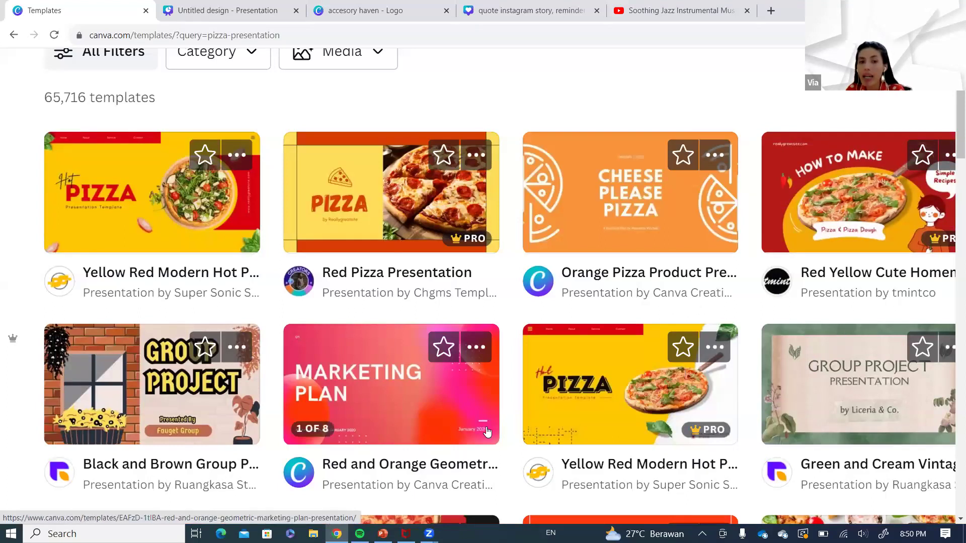
{"action": "scroll", "coordinate": [667, 381], "scroll_direction": "right", "scroll_amount": 5}
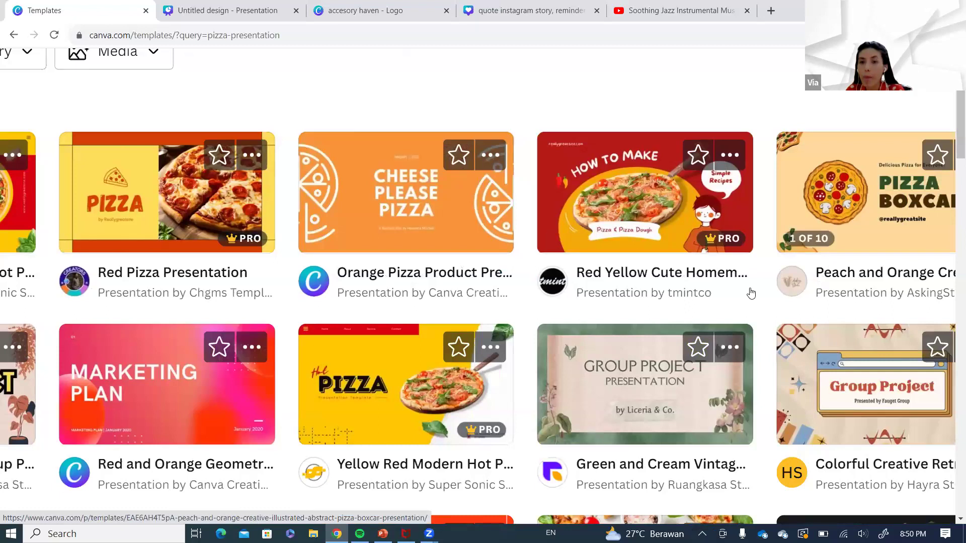
{"action": "scroll", "coordinate": [751, 293], "scroll_direction": "right", "scroll_amount": 2}
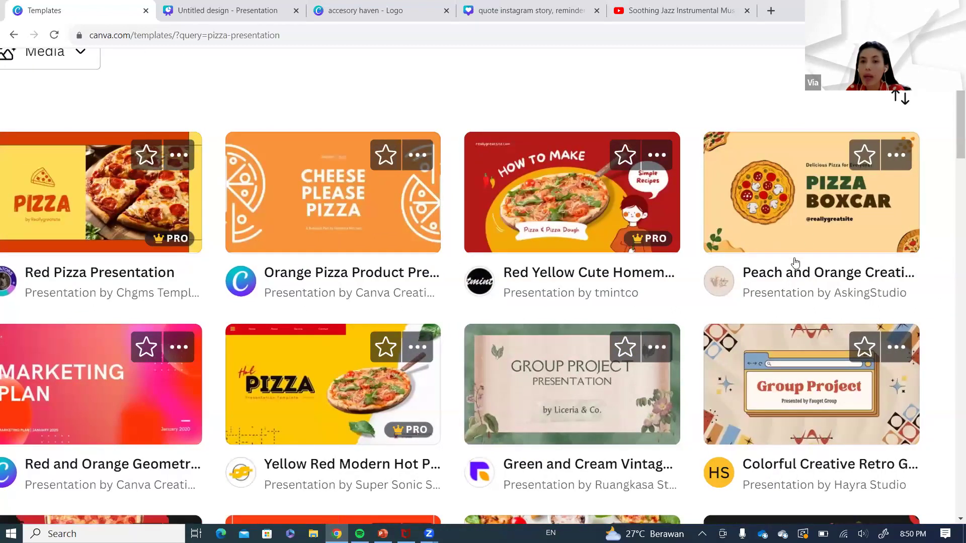
{"action": "scroll", "coordinate": [239, 197], "scroll_direction": "left", "scroll_amount": 1}
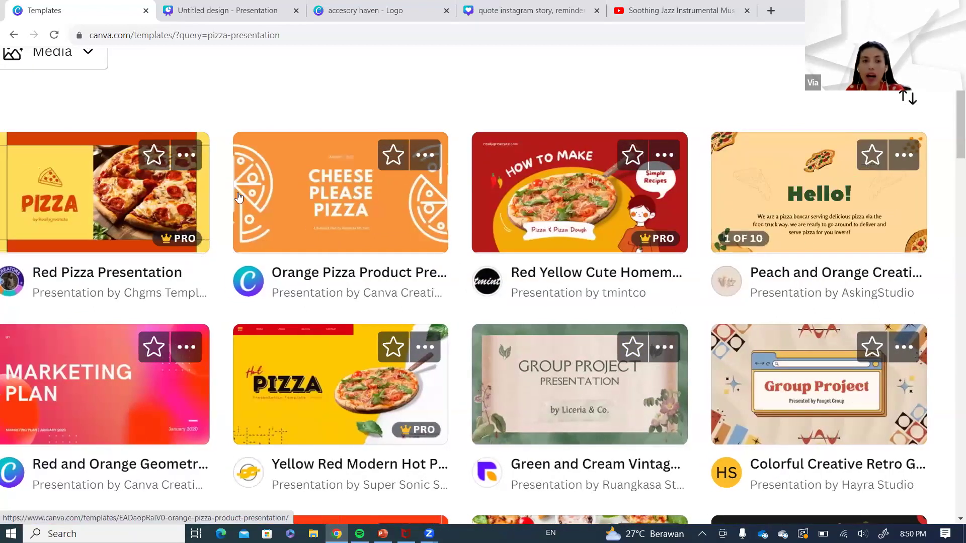
{"action": "scroll", "coordinate": [239, 197], "scroll_direction": "left", "scroll_amount": 10}
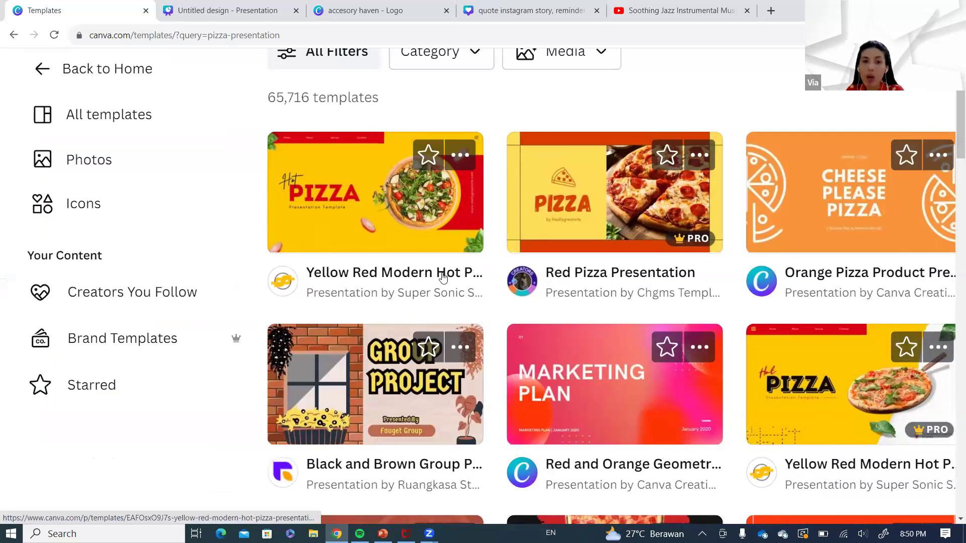
{"action": "left_click", "coordinate": [392, 201]}
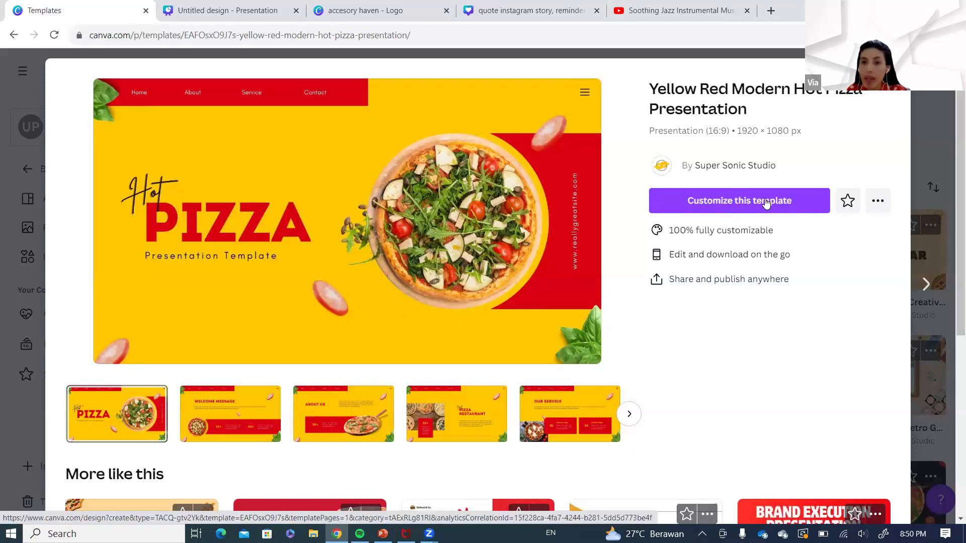
{"action": "left_click", "coordinate": [765, 203]}
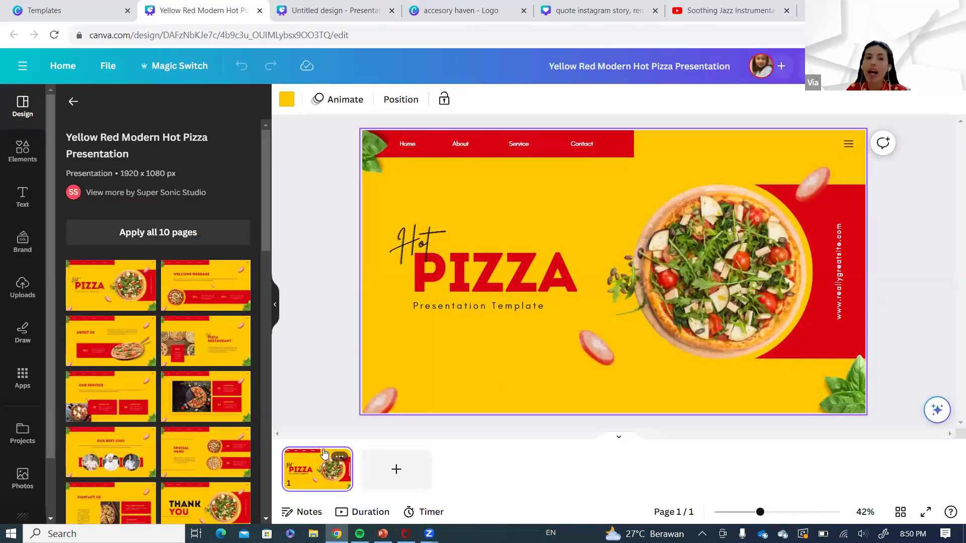
{"action": "left_click", "coordinate": [144, 237]}
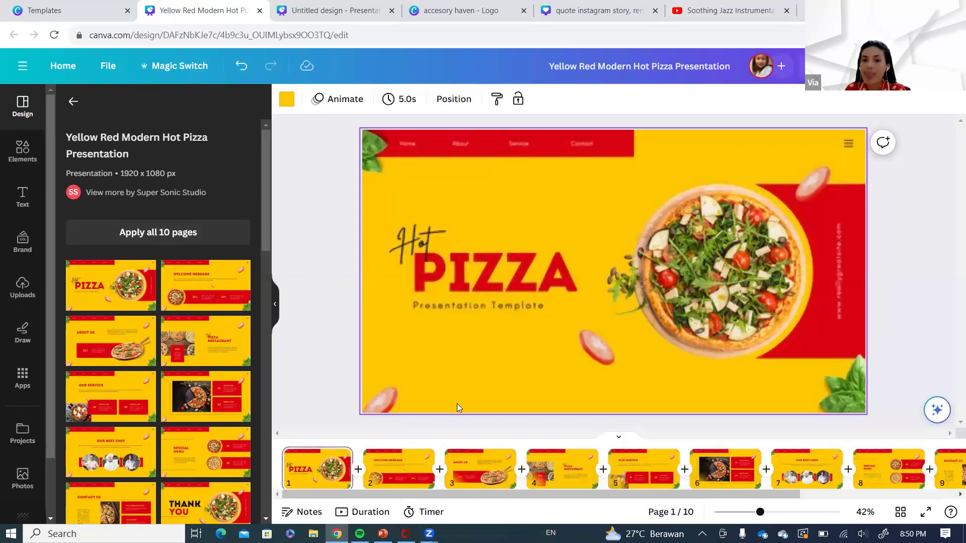
- Go to page 2 and select the paragraph under the Welcome Message heading to show that its text is editable
{"action": "left_click", "coordinate": [394, 475]}
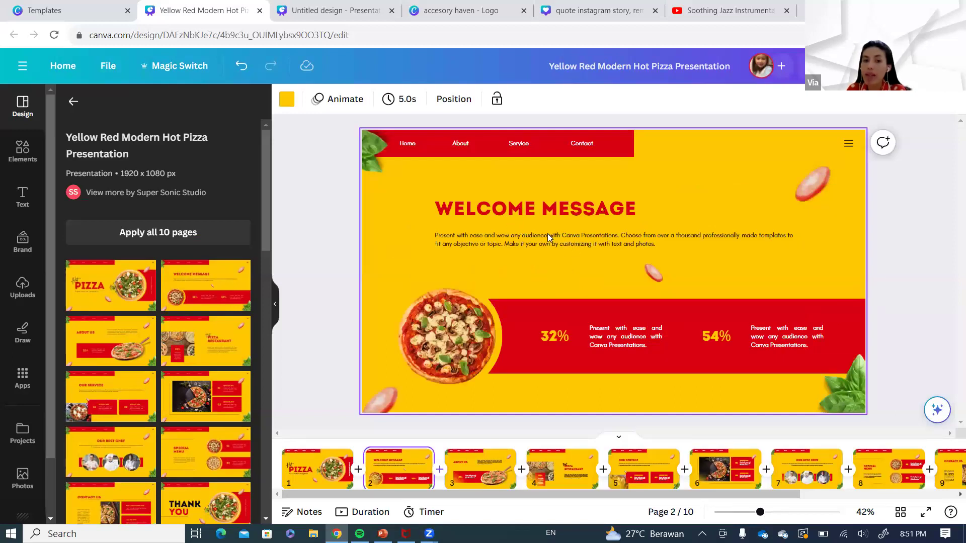
{"action": "left_click", "coordinate": [546, 233]}
{"action": "double_click", "coordinate": [544, 239]}
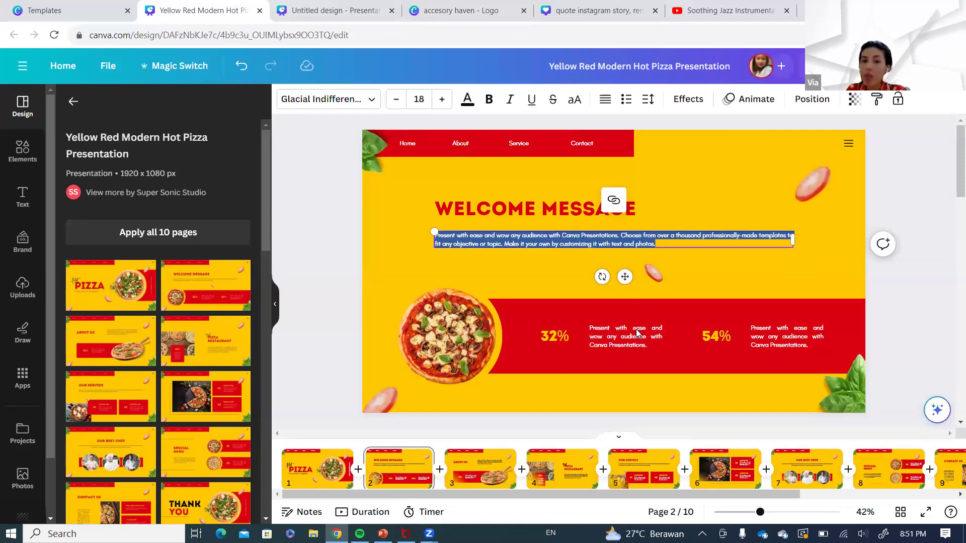
- Preview the presentation full screen, advance from page 2 to page 4, and return to the editor
{"action": "left_click", "coordinate": [926, 512]}
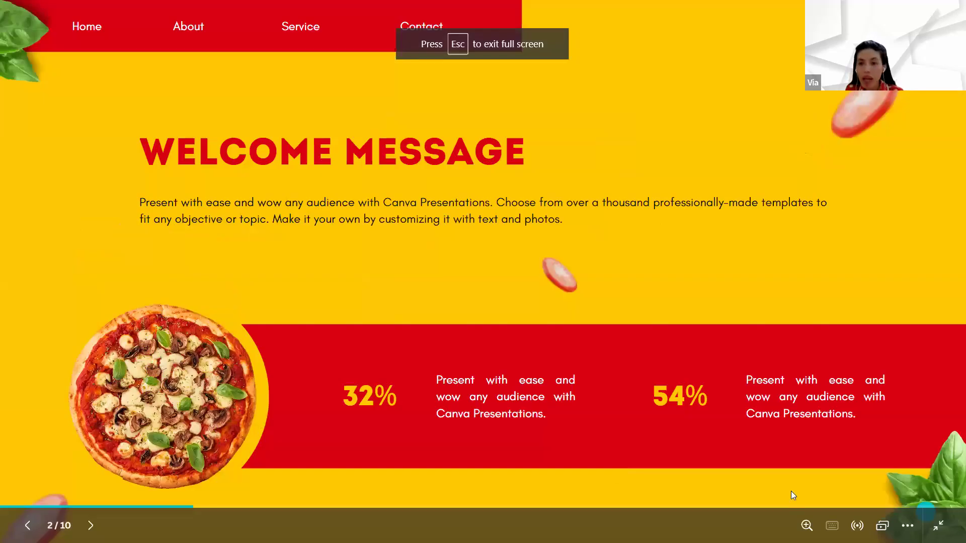
{"action": "key", "text": "Escape"}
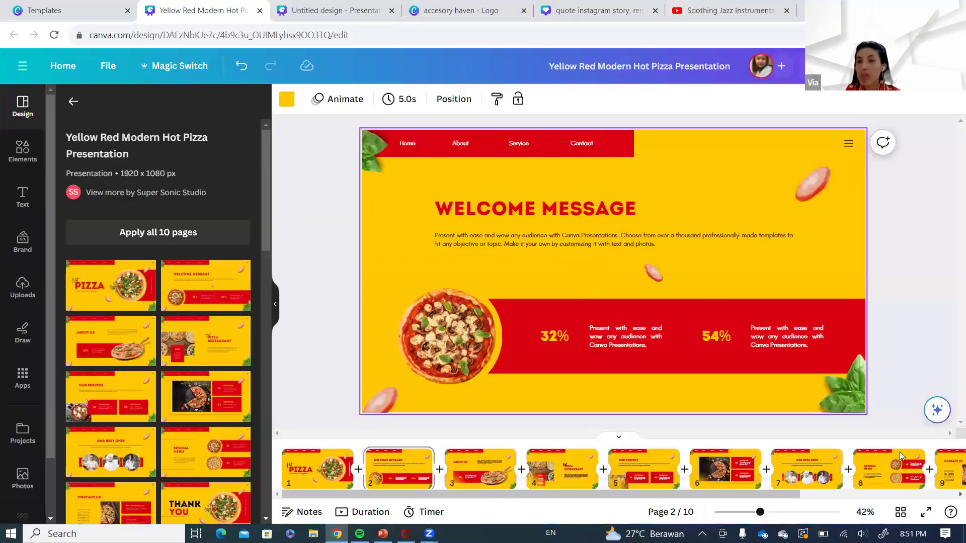
{"action": "left_click", "coordinate": [925, 513]}
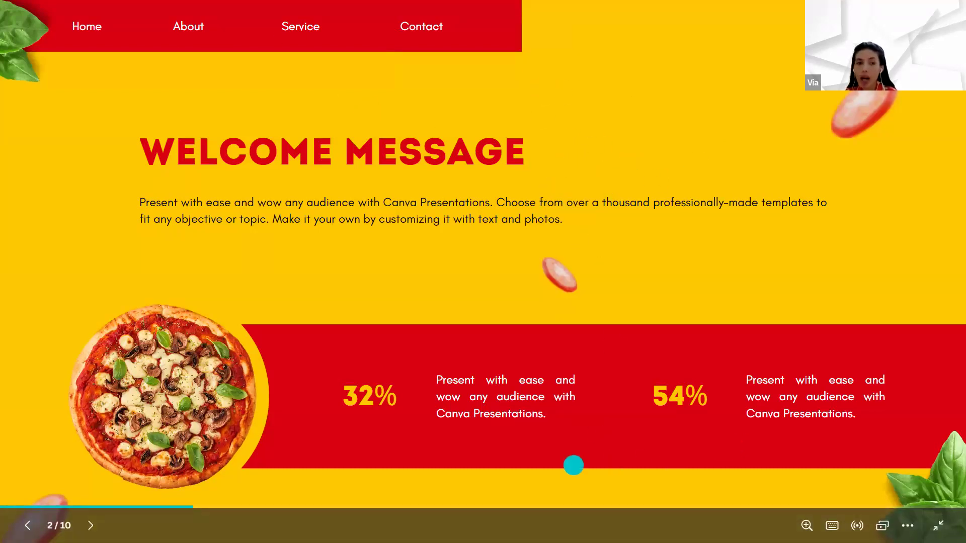
{"action": "left_click", "coordinate": [90, 525]}
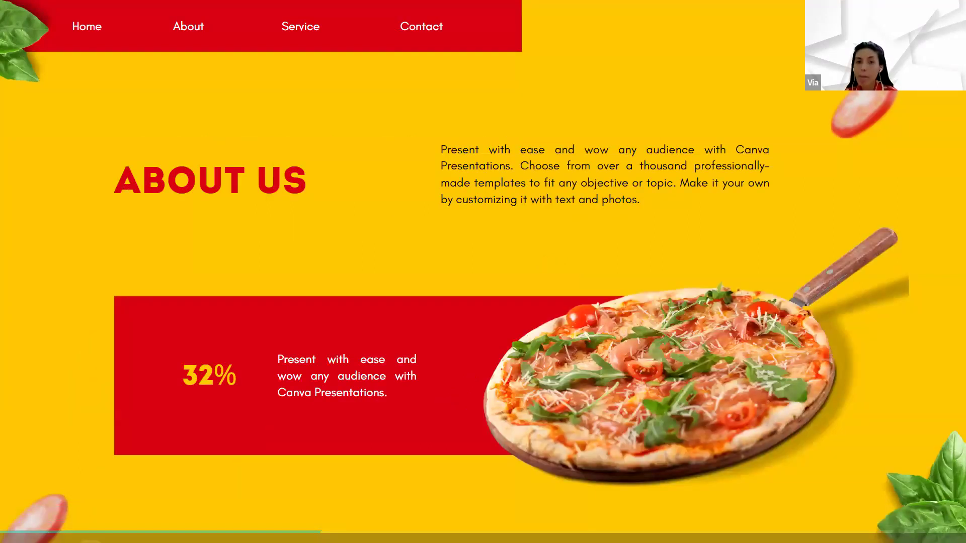
{"action": "left_click", "coordinate": [674, 368]}
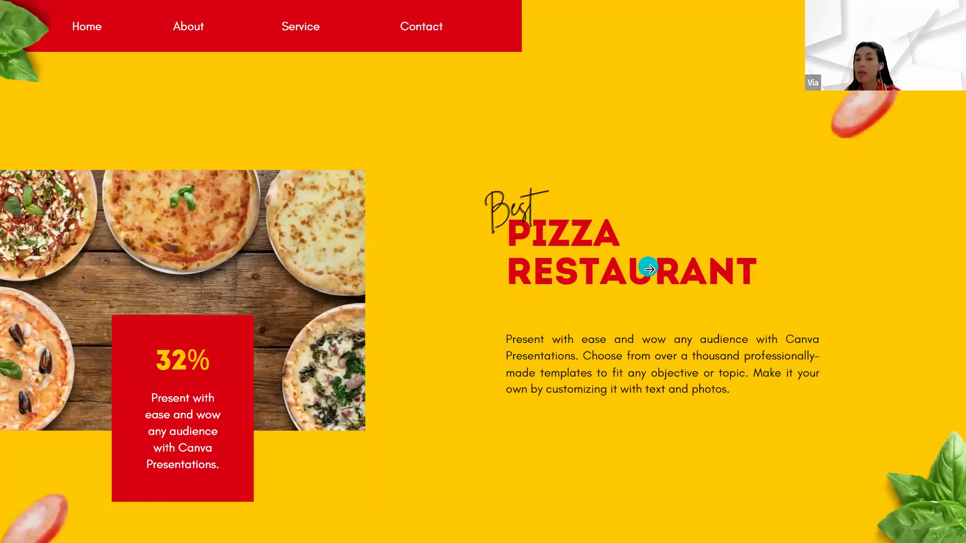
{"action": "key", "text": "Escape"}
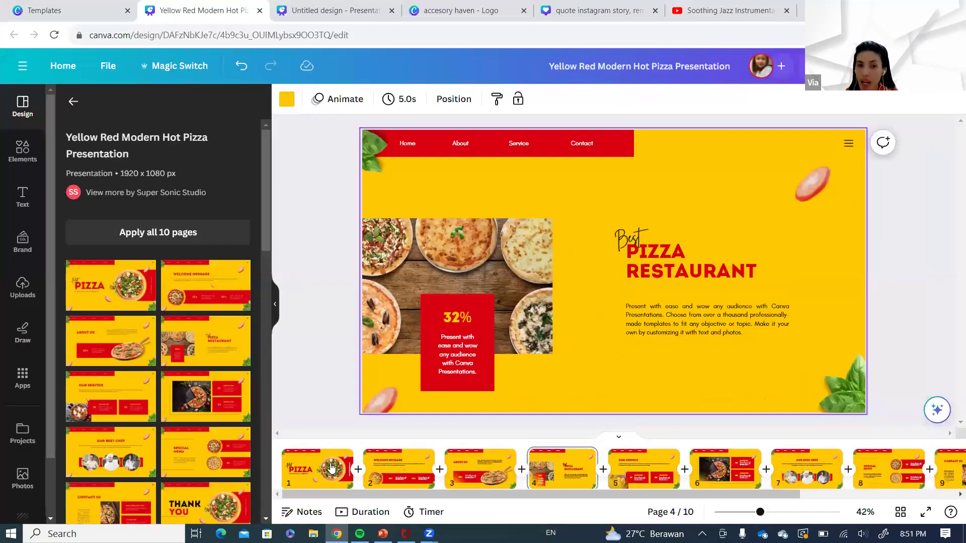
- Try green, light green, tan, pale pink and beige photo colors as the background of page 1
{"action": "left_click", "coordinate": [331, 467]}
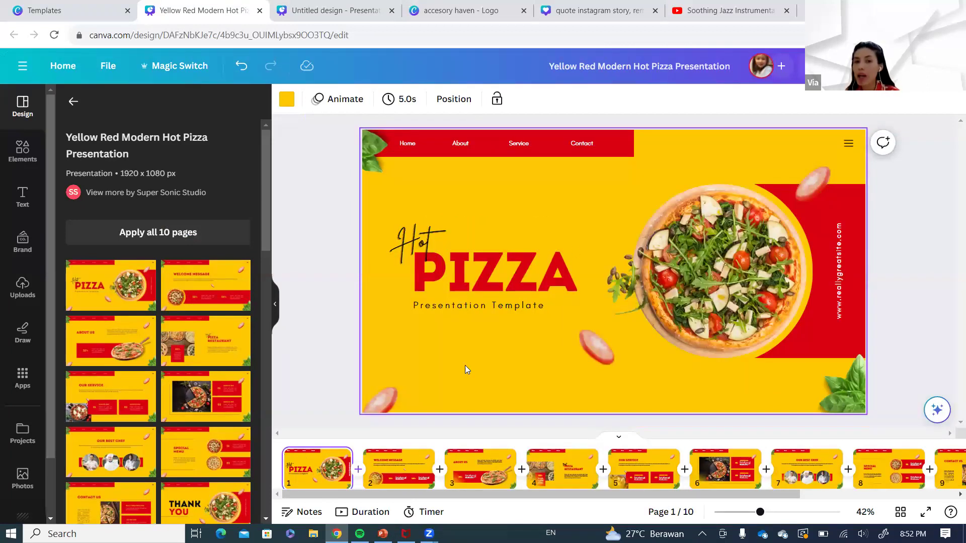
{"action": "left_click", "coordinate": [457, 378]}
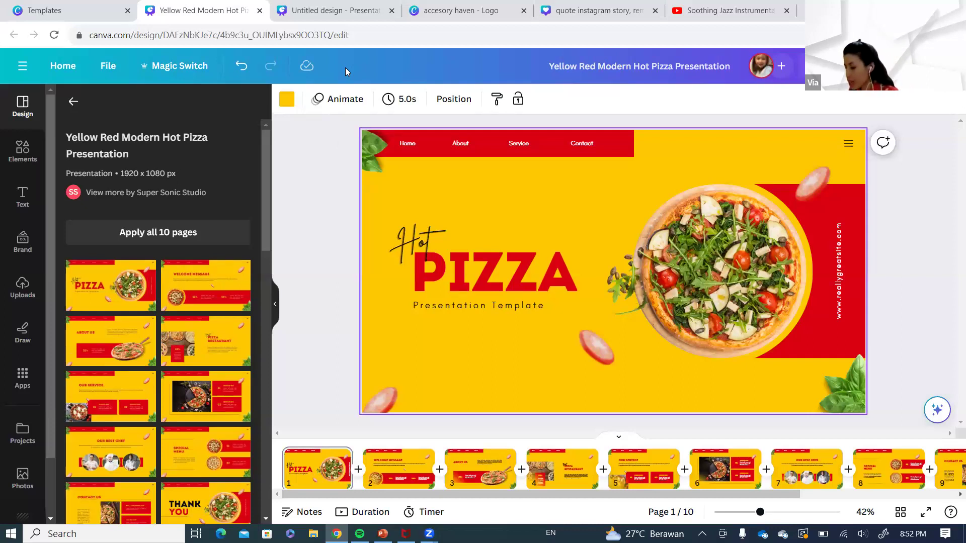
{"action": "left_click", "coordinate": [284, 101]}
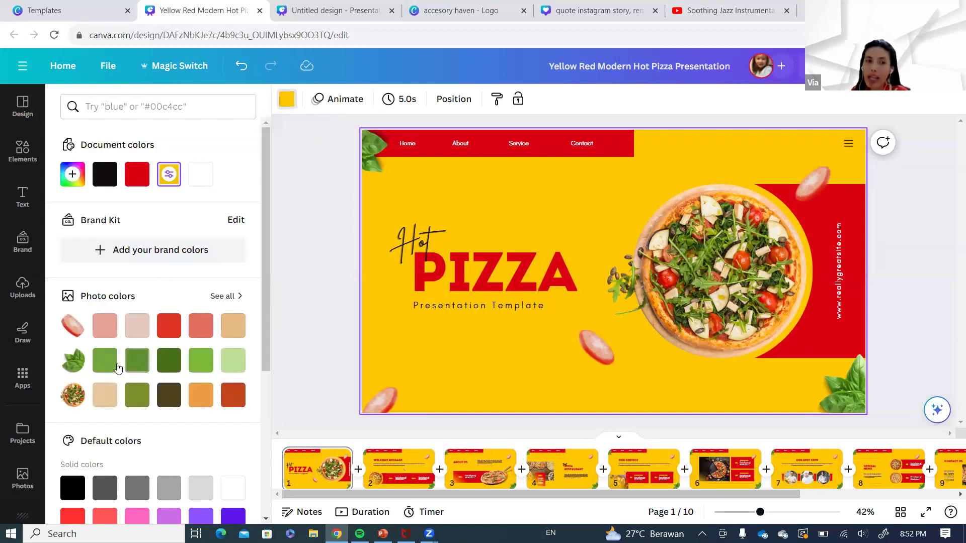
{"action": "left_click", "coordinate": [197, 362]}
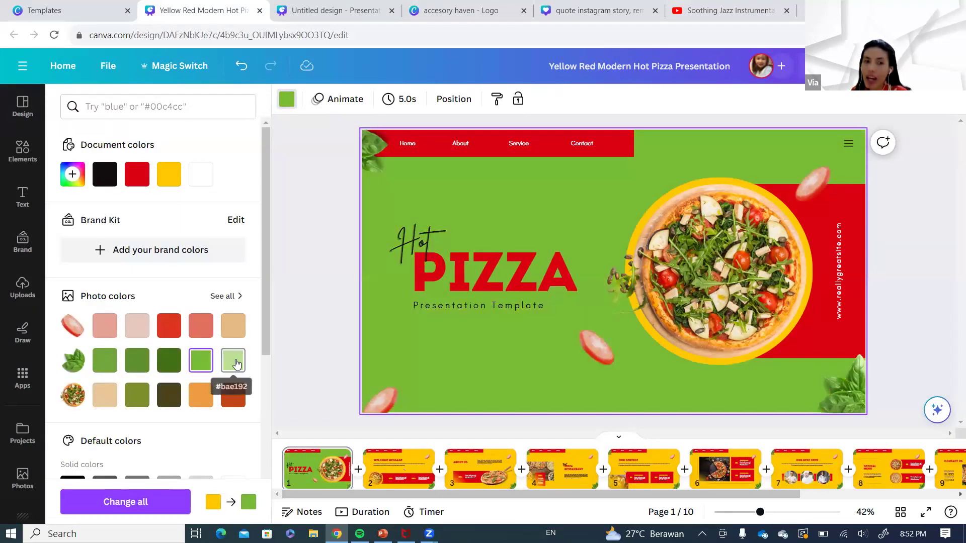
{"action": "left_click", "coordinate": [234, 362]}
{"action": "left_click", "coordinate": [233, 325]}
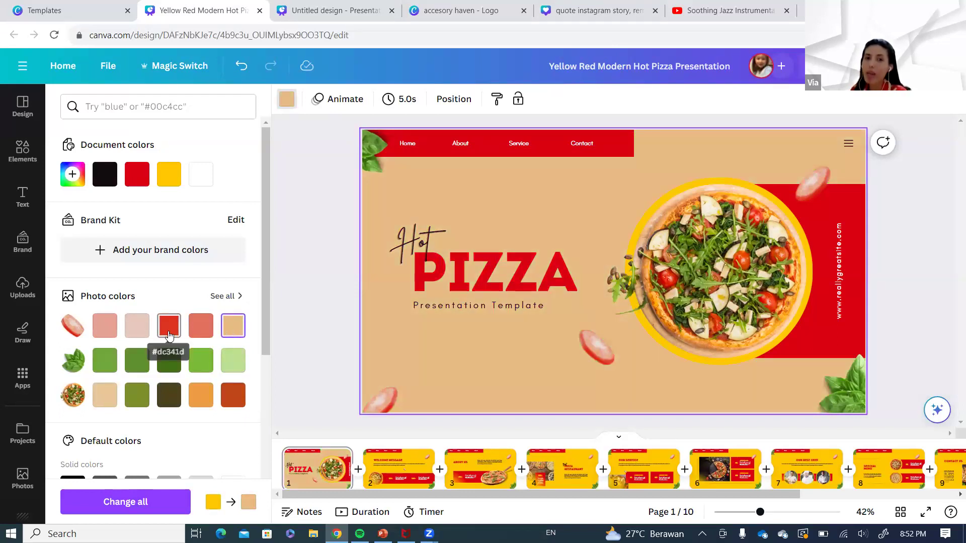
{"action": "left_click", "coordinate": [138, 333]}
{"action": "scroll", "coordinate": [151, 352], "scroll_direction": "down", "scroll_amount": 3}
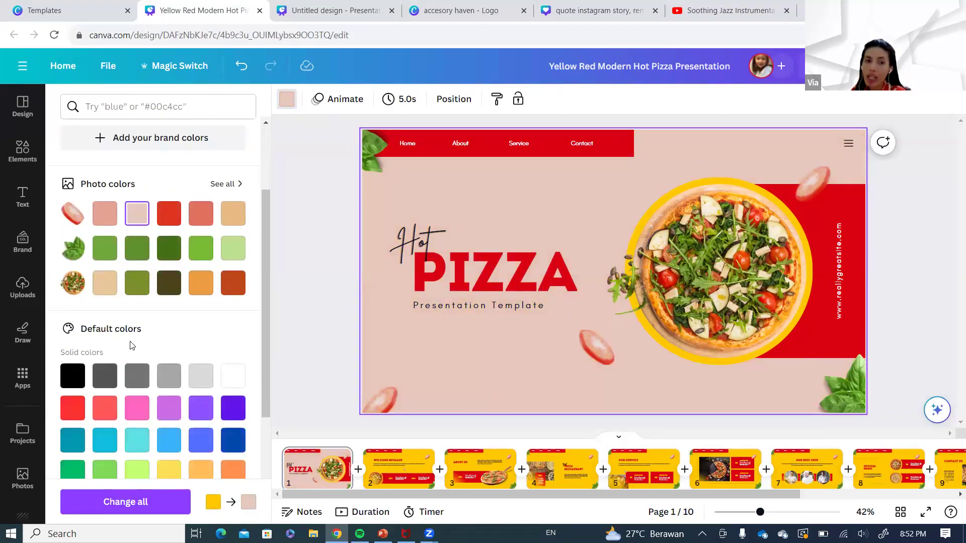
{"action": "left_click", "coordinate": [104, 269]}
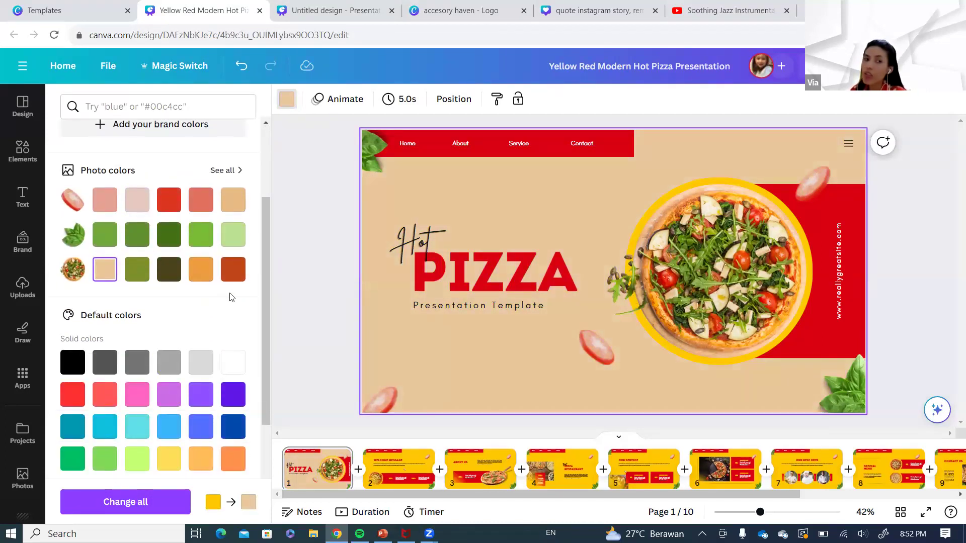
- Try yellow-pink, purple-orange, pink-yellow and blue-pink default gradients as the background of page 1
{"action": "scroll", "coordinate": [203, 317], "scroll_direction": "down", "scroll_amount": 3}
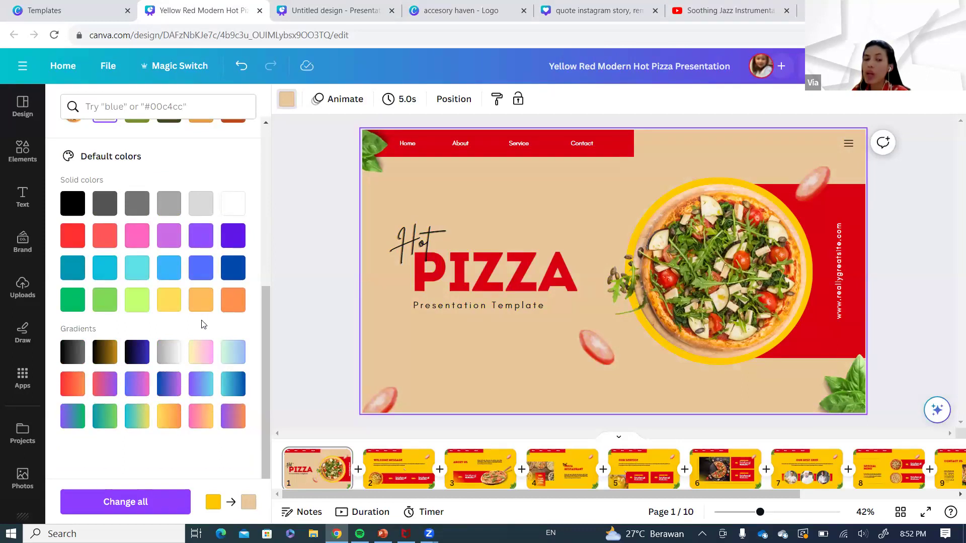
{"action": "left_click", "coordinate": [201, 352]}
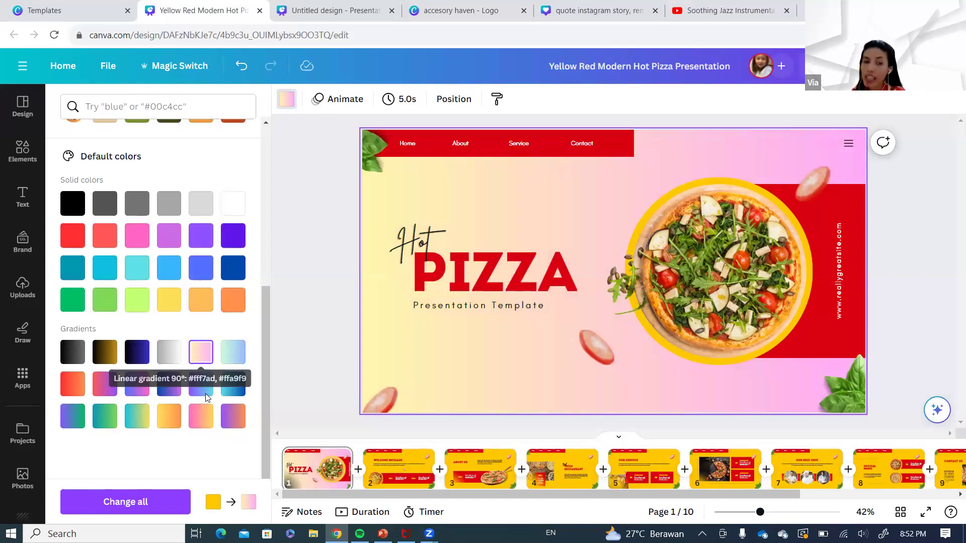
{"action": "left_click", "coordinate": [233, 416]}
{"action": "left_click", "coordinate": [200, 416]}
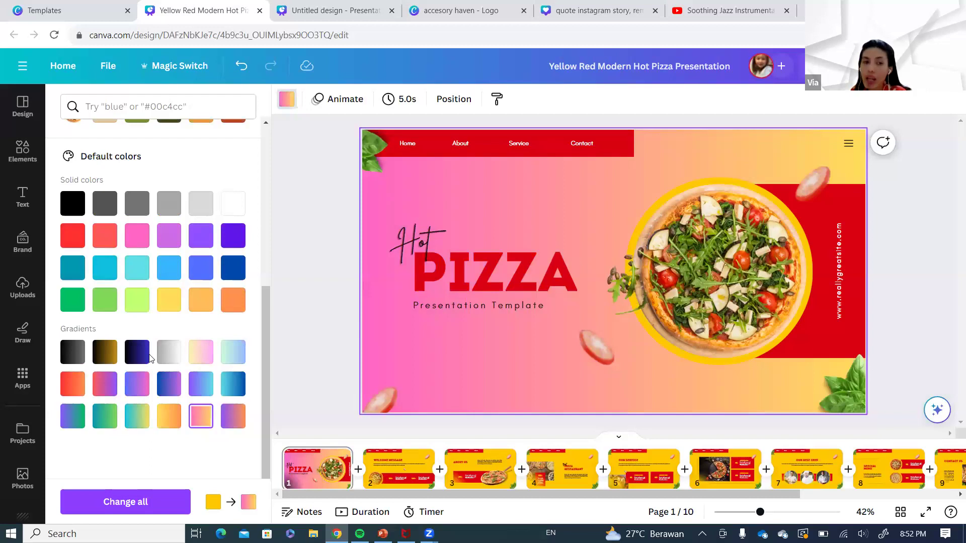
{"action": "left_click", "coordinate": [144, 385]}
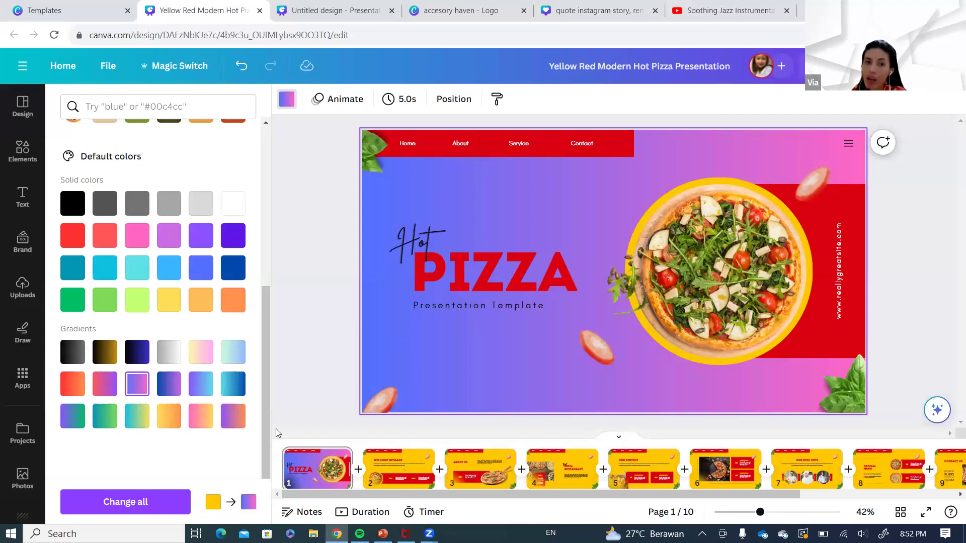
- Try the light green photo color again, and set the background of page 1 to the pale pink photo color
{"action": "scroll", "coordinate": [151, 352], "scroll_direction": "up", "scroll_amount": 6}
{"action": "left_click", "coordinate": [233, 360]}
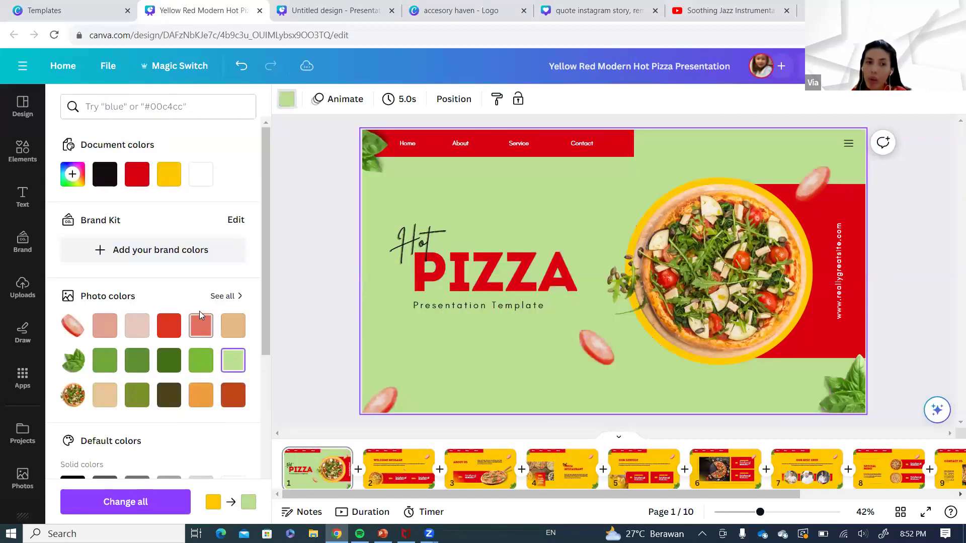
{"action": "left_click", "coordinate": [137, 330]}
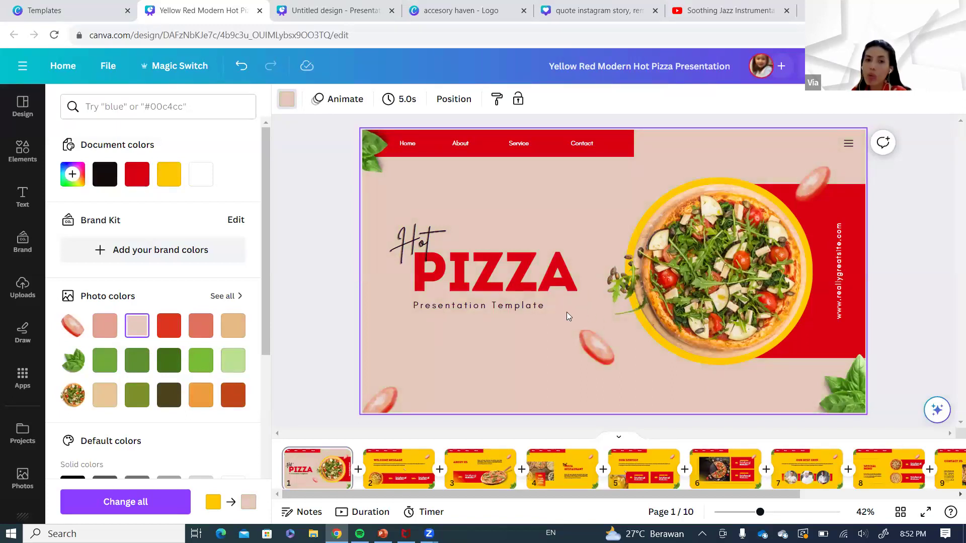
- Select the PIZZA heading on page 1, view its text color options, try the Oilvare Base font, and apply PL Barnum Block
{"action": "left_click", "coordinate": [553, 275]}
{"action": "left_click", "coordinate": [554, 275]}
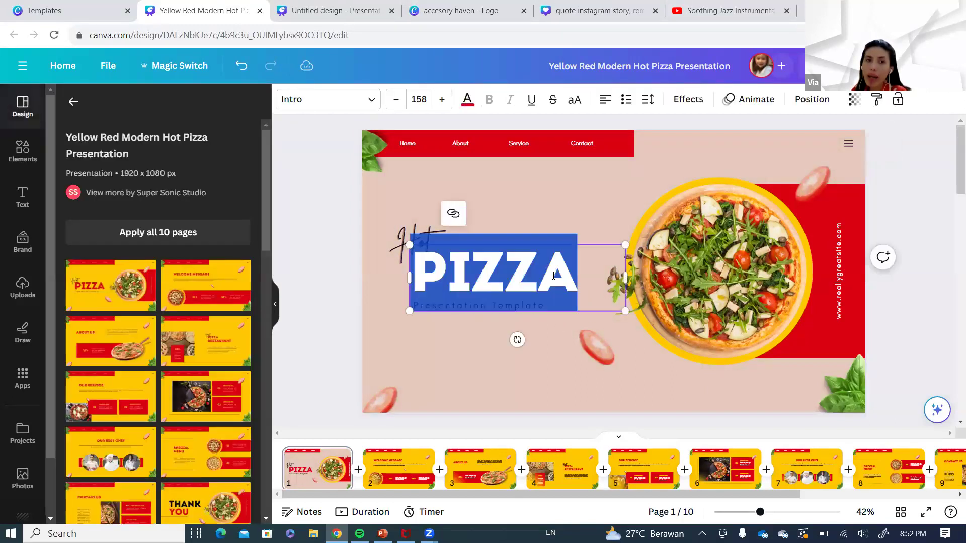
{"action": "left_click", "coordinate": [467, 103]}
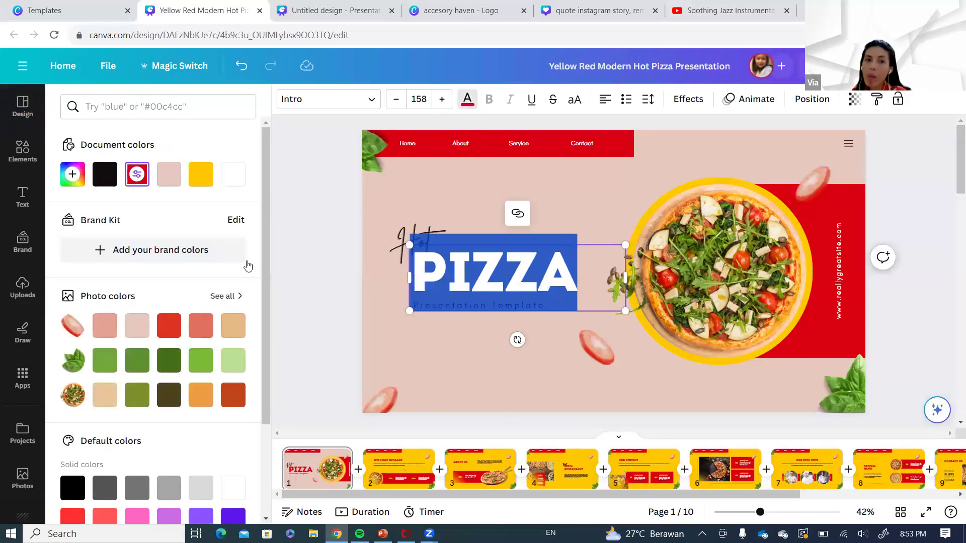
{"action": "left_click", "coordinate": [352, 102]}
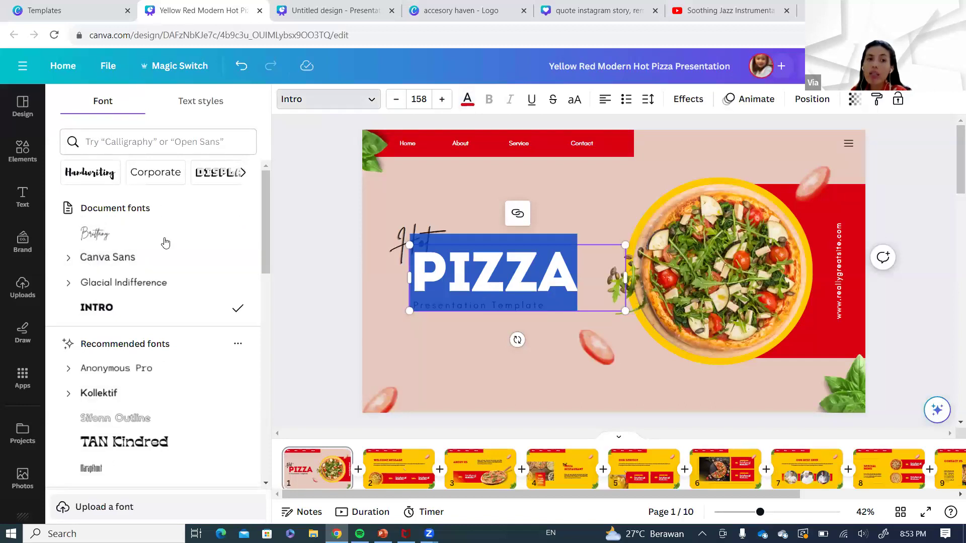
{"action": "scroll", "coordinate": [166, 243], "scroll_direction": "down", "scroll_amount": 15}
{"action": "scroll", "coordinate": [166, 322], "scroll_direction": "down", "scroll_amount": 20}
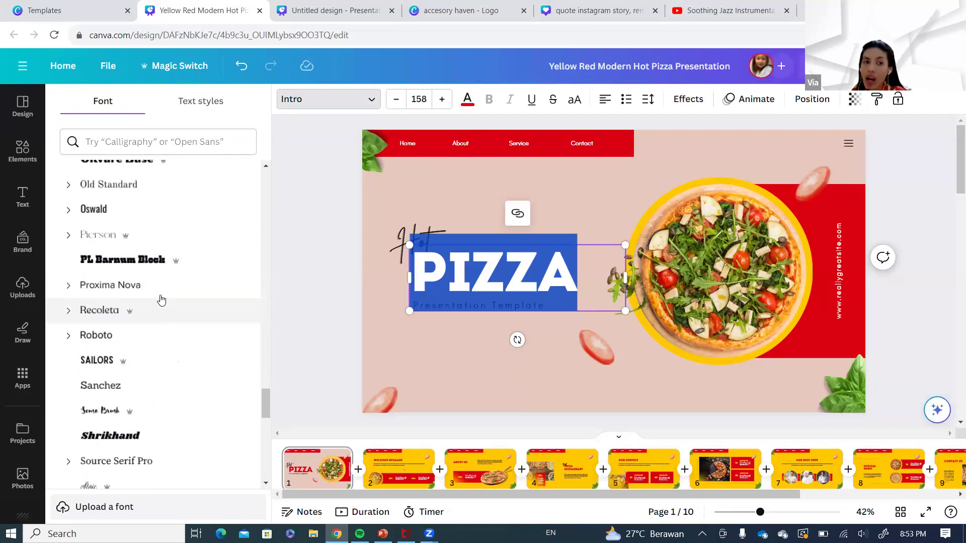
{"action": "scroll", "coordinate": [161, 297], "scroll_direction": "up", "scroll_amount": 1}
{"action": "left_click", "coordinate": [138, 228]}
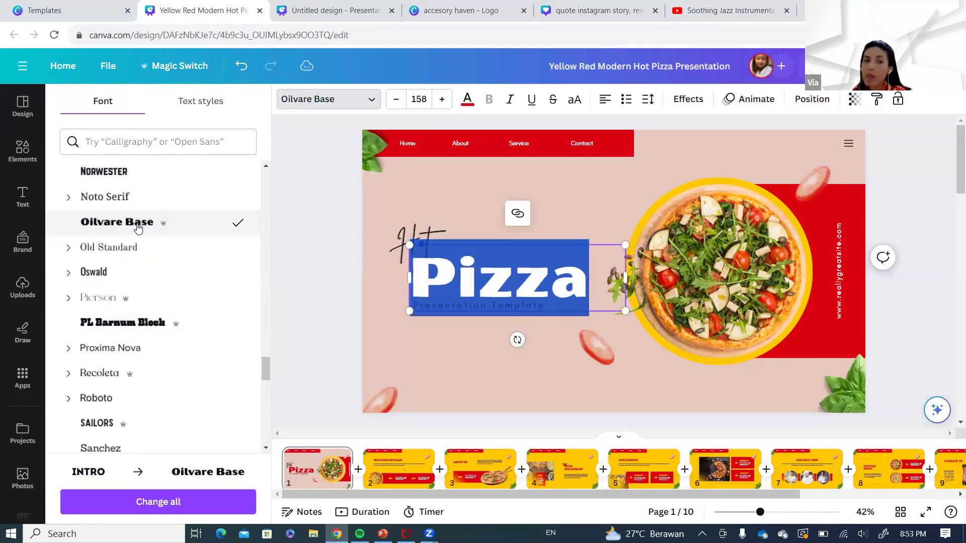
{"action": "left_click", "coordinate": [157, 325]}
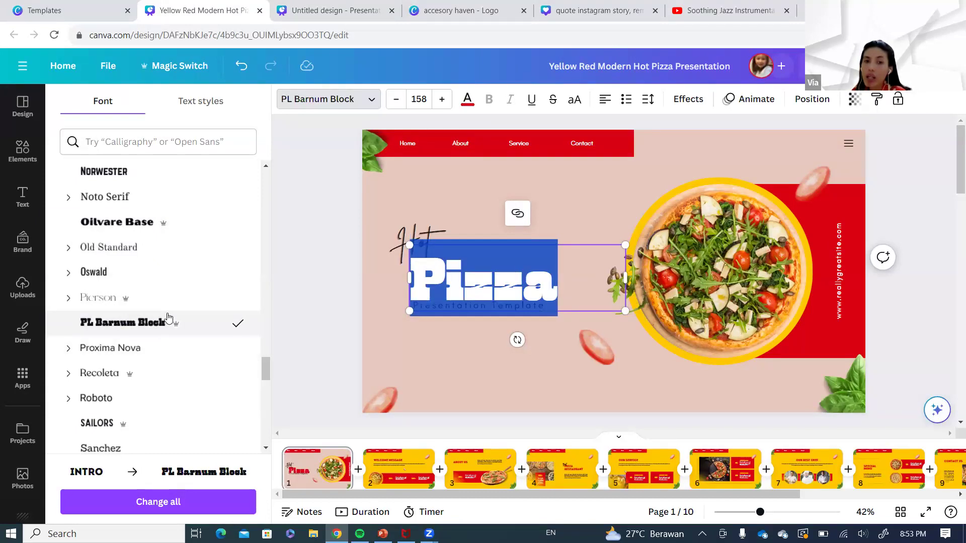
- Change the PIZZA heading's font on page 1 to Sunborn
{"action": "scroll", "coordinate": [169, 316], "scroll_direction": "down", "scroll_amount": 4}
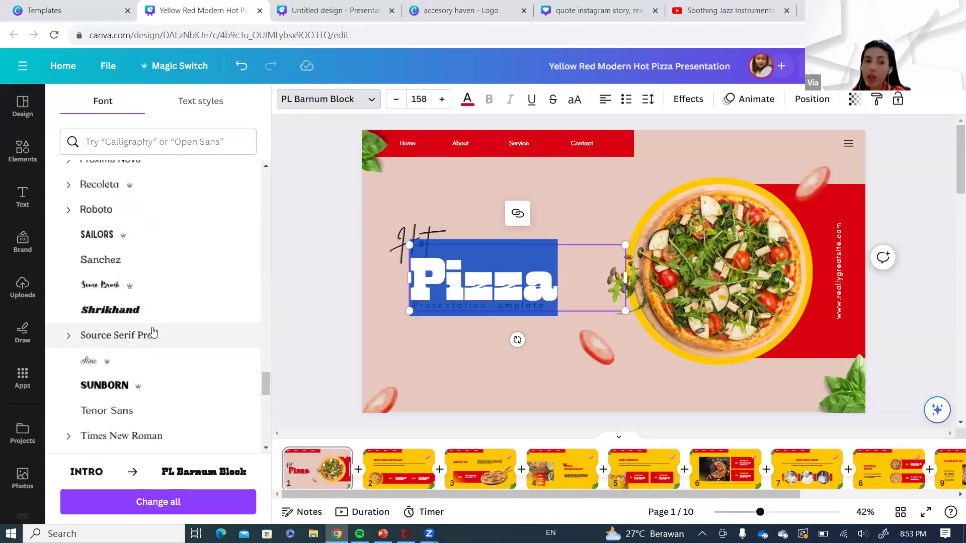
{"action": "left_click", "coordinate": [107, 384]}
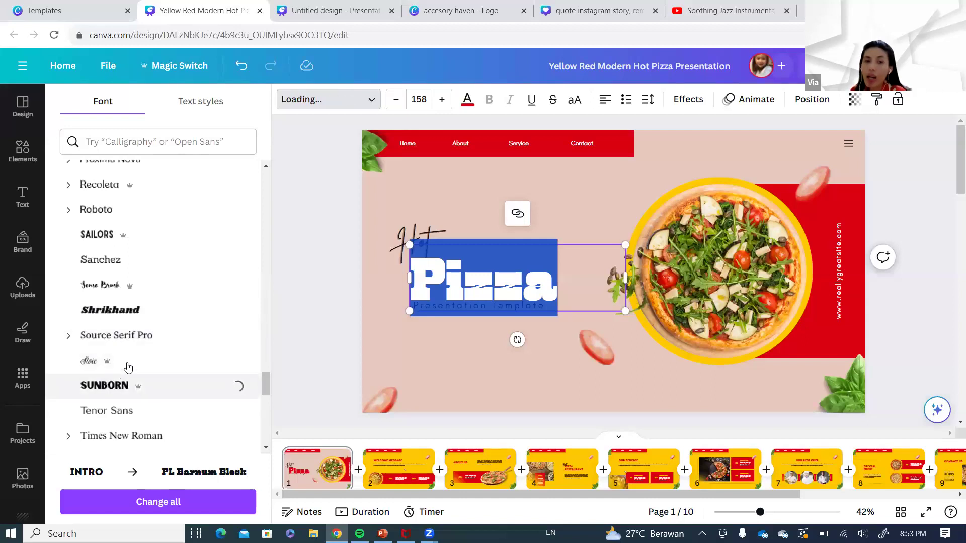
{"action": "scroll", "coordinate": [155, 331], "scroll_direction": "down", "scroll_amount": 3}
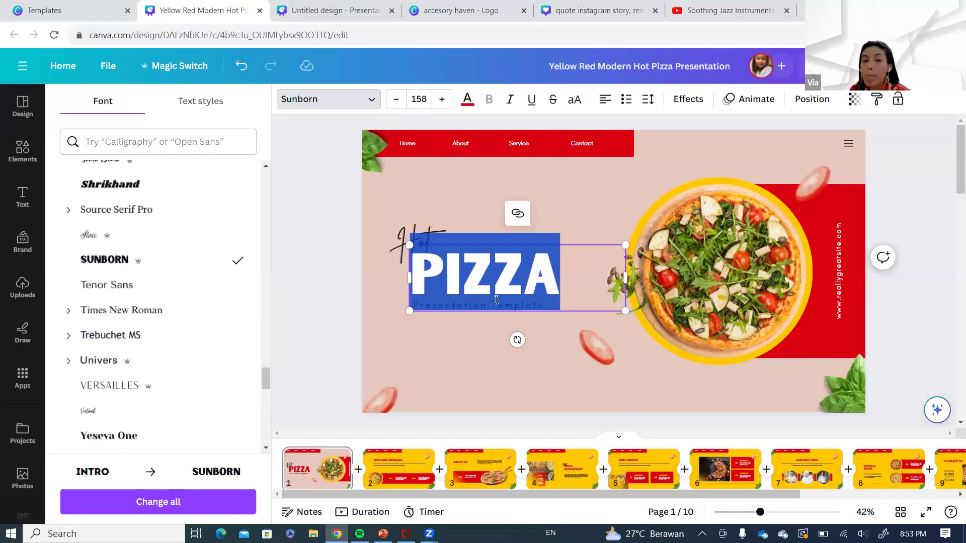
- Try font sizes 500, 300 and 150 on the PIZZA heading
{"action": "left_click", "coordinate": [421, 99]}
{"action": "type", "text": "500"}
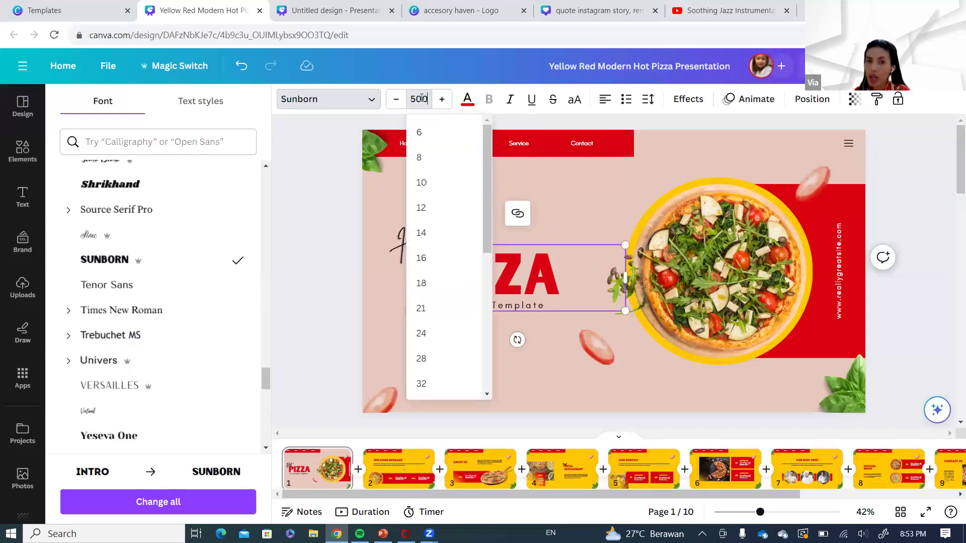
{"action": "key", "text": "Return"}
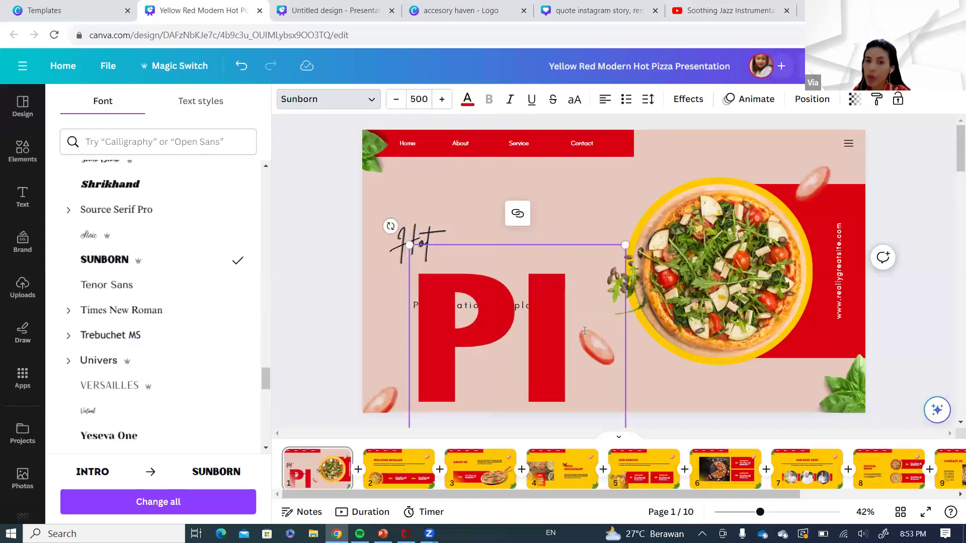
{"action": "left_click", "coordinate": [415, 101]}
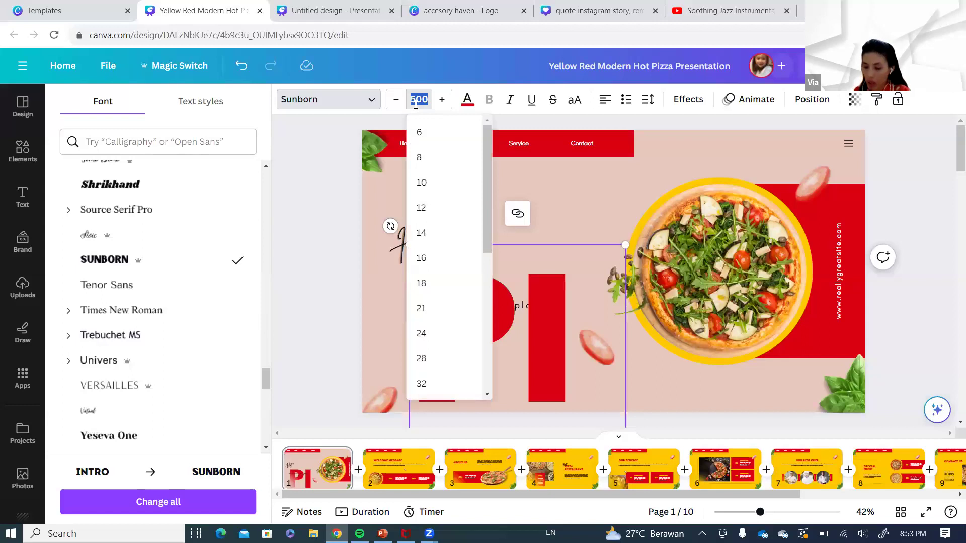
{"action": "type", "text": "300"}
{"action": "key", "text": "Return"}
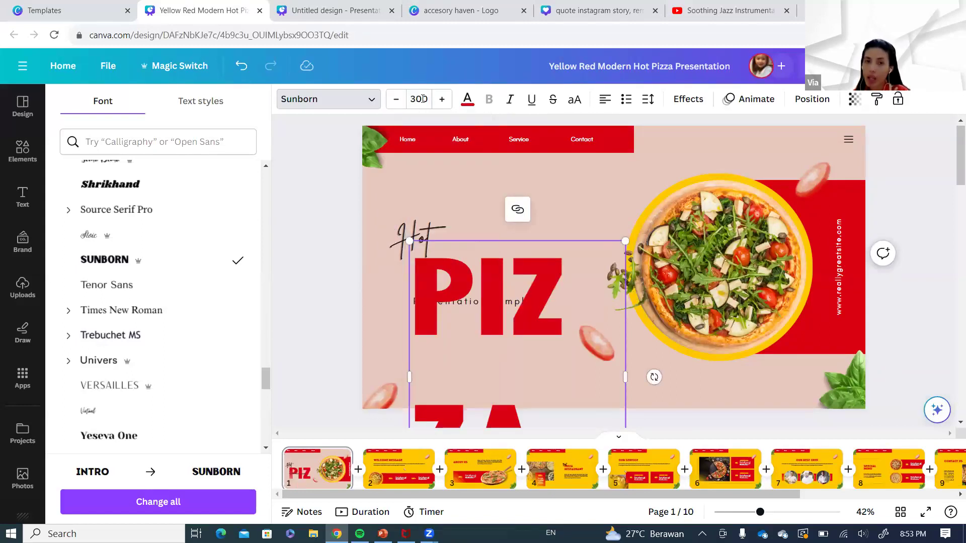
{"action": "left_click", "coordinate": [419, 97]}
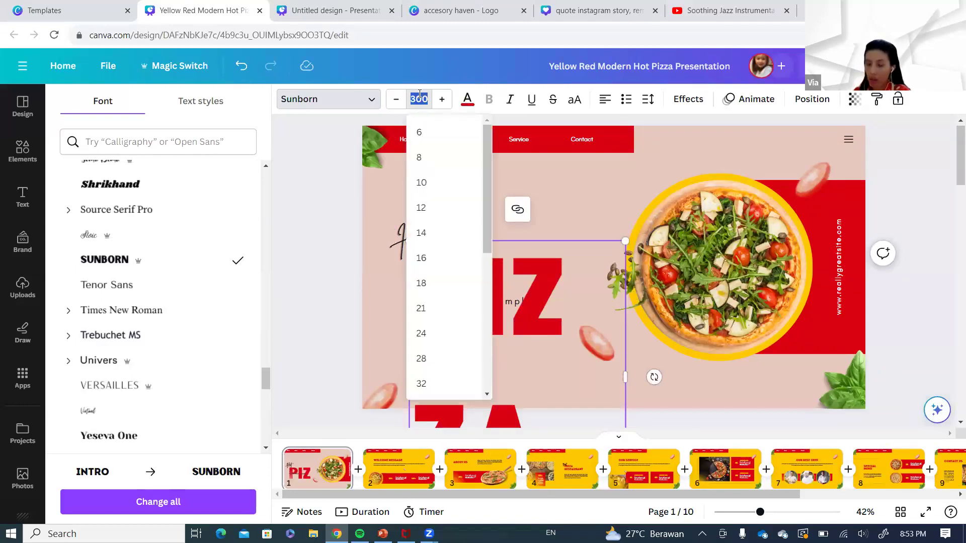
{"action": "type", "text": "150"}
{"action": "key", "text": "Return"}
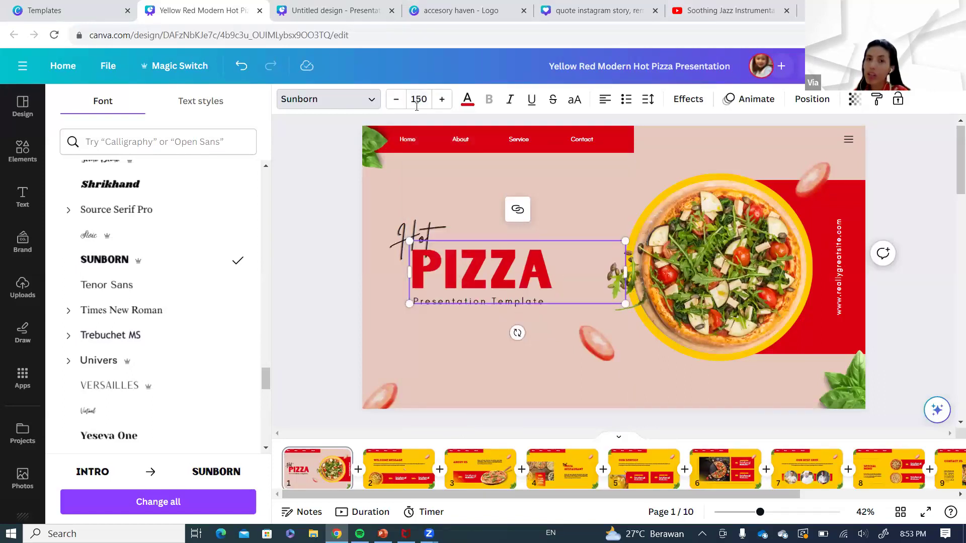
- Set the PIZZA heading's font size to 200 and deselect the heading
{"action": "left_click", "coordinate": [417, 99]}
{"action": "type", "text": "23"}
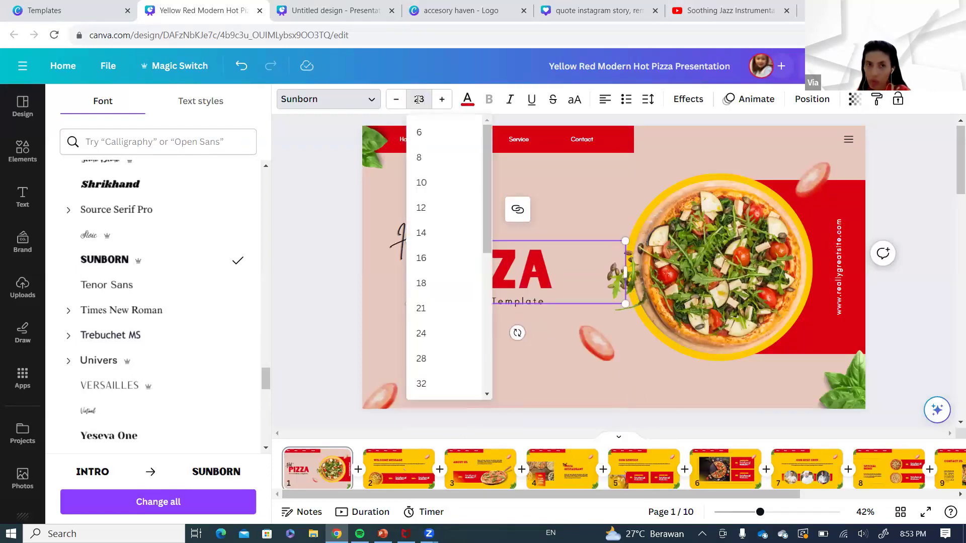
{"action": "type", "text": "0"}
{"action": "key", "text": "Return"}
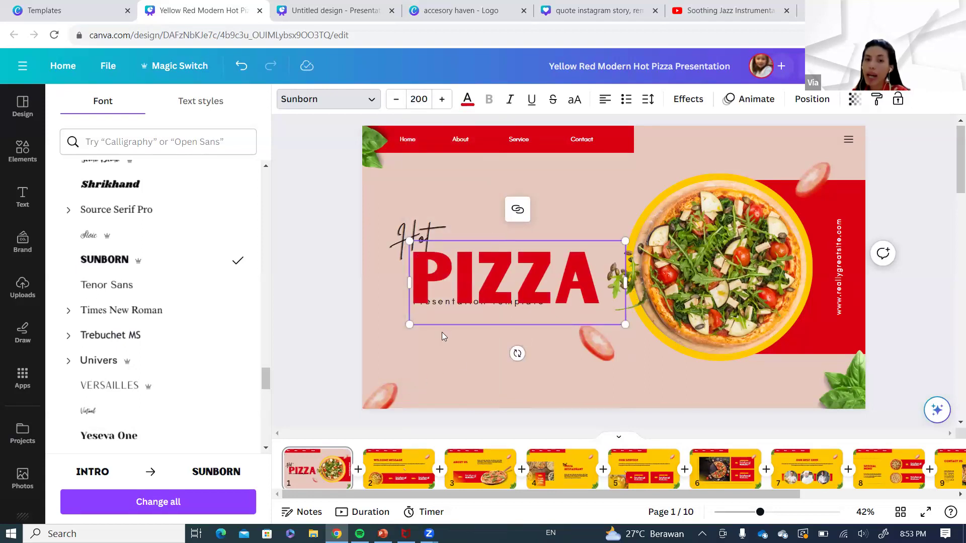
{"action": "key", "text": "Escape"}
{"action": "left_click", "coordinate": [396, 331]}
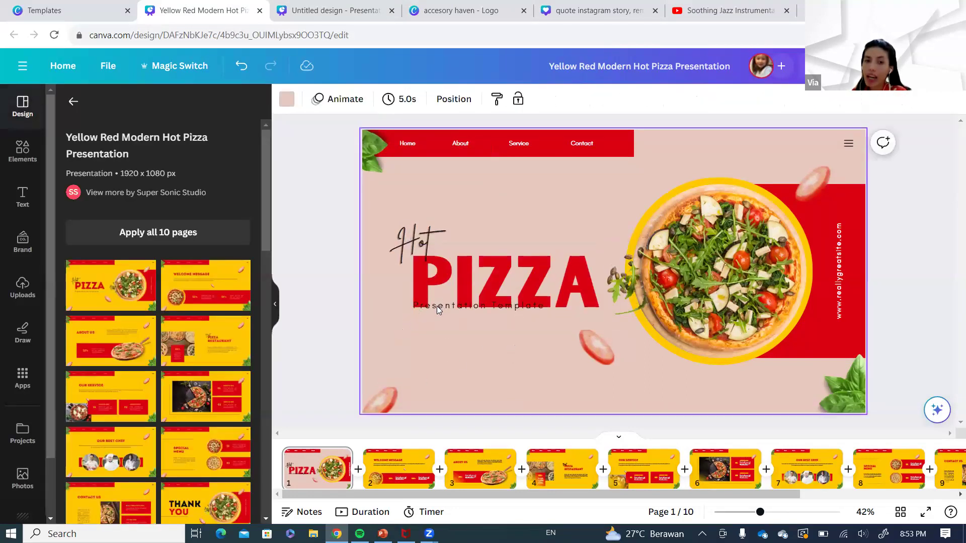
- Move the "Presentation Template" subtitle just below the enlarged PIZZA heading and select its text
{"action": "left_click", "coordinate": [437, 307]}
{"action": "left_click_drag", "start_coordinate": [437, 306], "coordinate": [454, 319]}
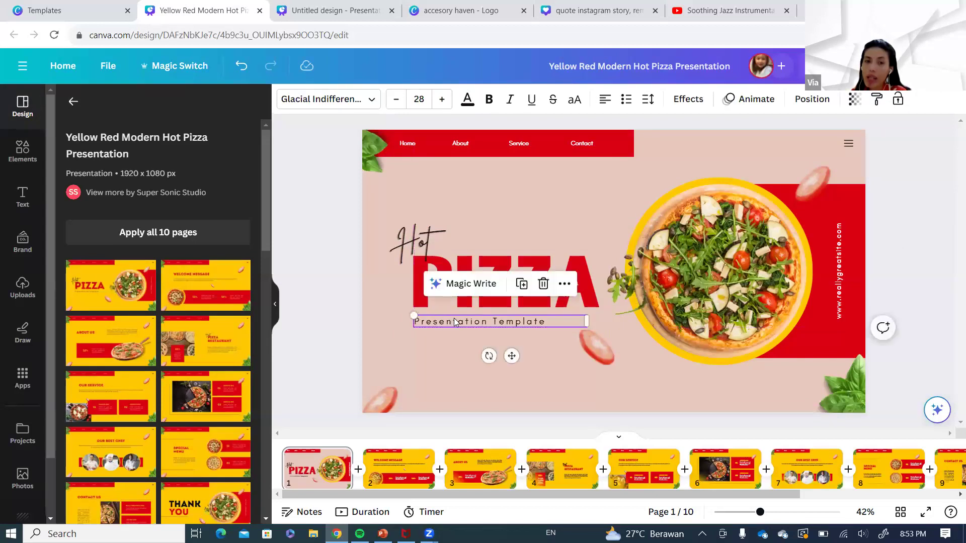
{"action": "double_click", "coordinate": [454, 319]}
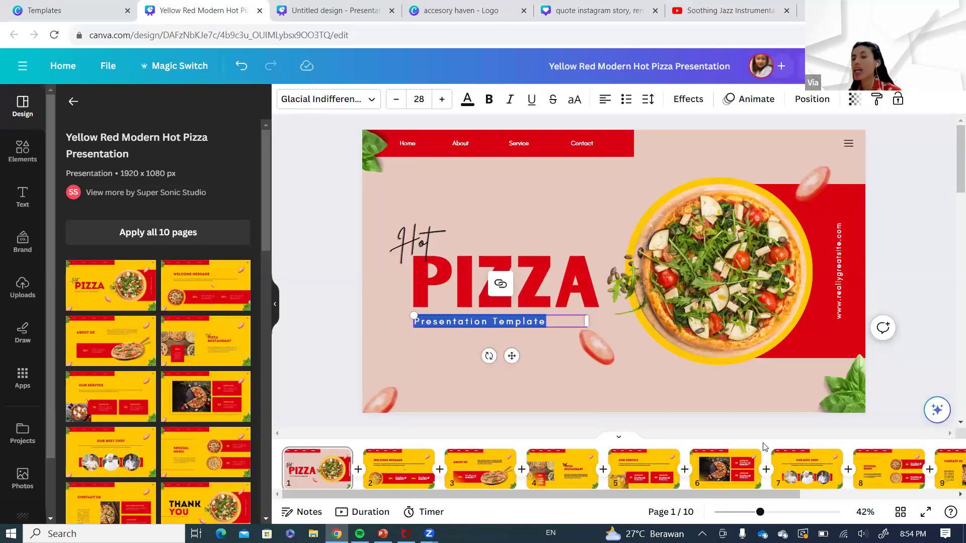
- Go to page 2 and select the paragraph under the WELCOME MESSAGE heading
{"action": "scroll", "coordinate": [472, 299], "scroll_direction": "down", "scroll_amount": 5}
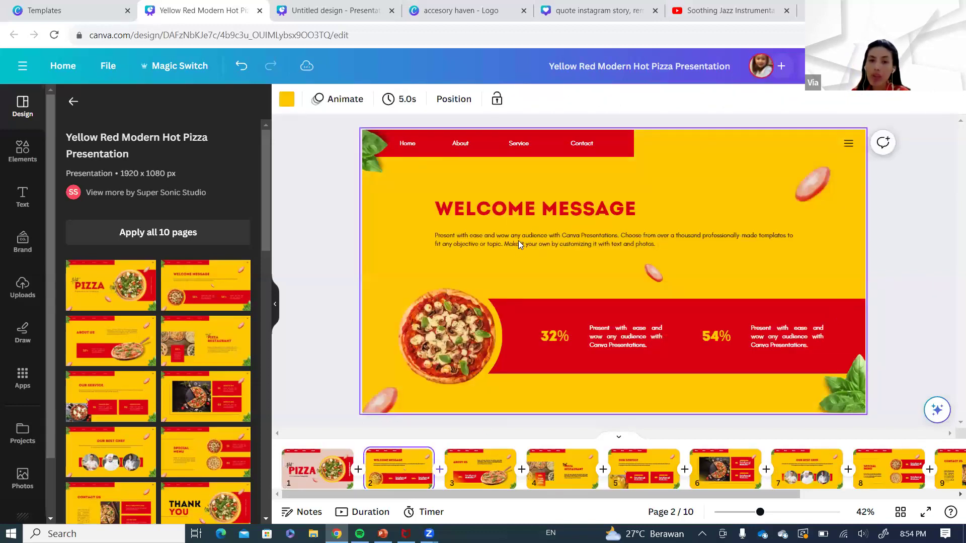
{"action": "left_click", "coordinate": [527, 236]}
{"action": "double_click", "coordinate": [528, 237]}
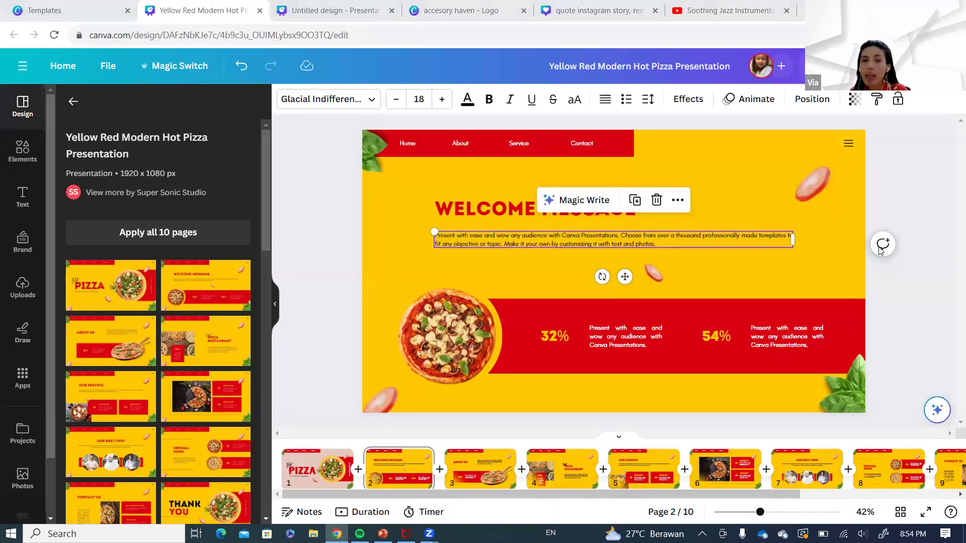
- Switch to the satay presentation, present it in full screen from page 1, and advance to the "Why Choose Our Satay" slide
{"action": "key", "text": "ctrl+Tab"}
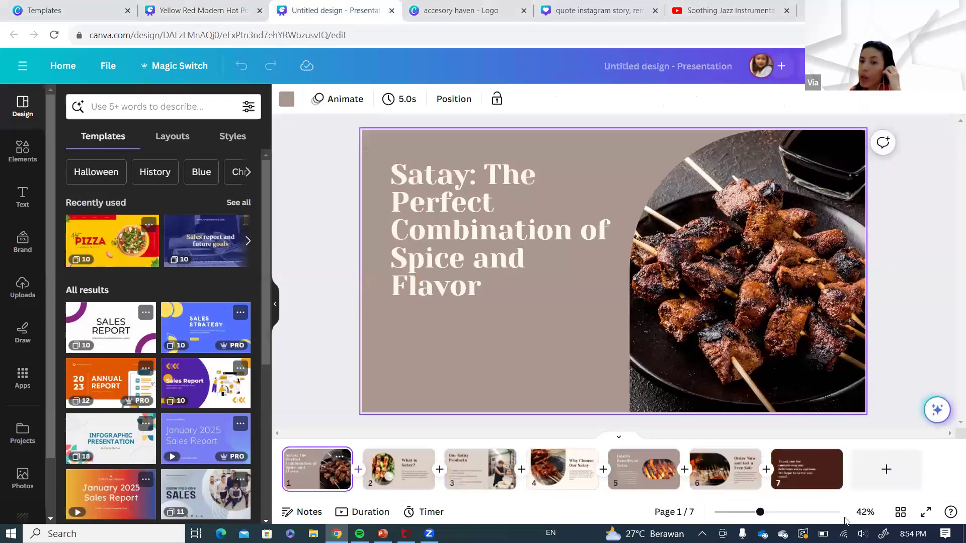
{"action": "left_click", "coordinate": [924, 513]}
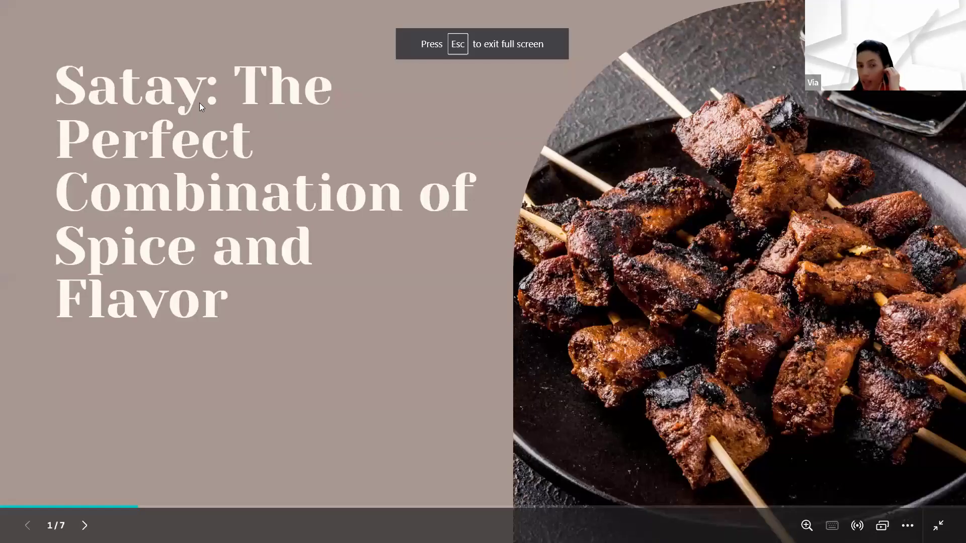
{"action": "left_click", "coordinate": [178, 103]}
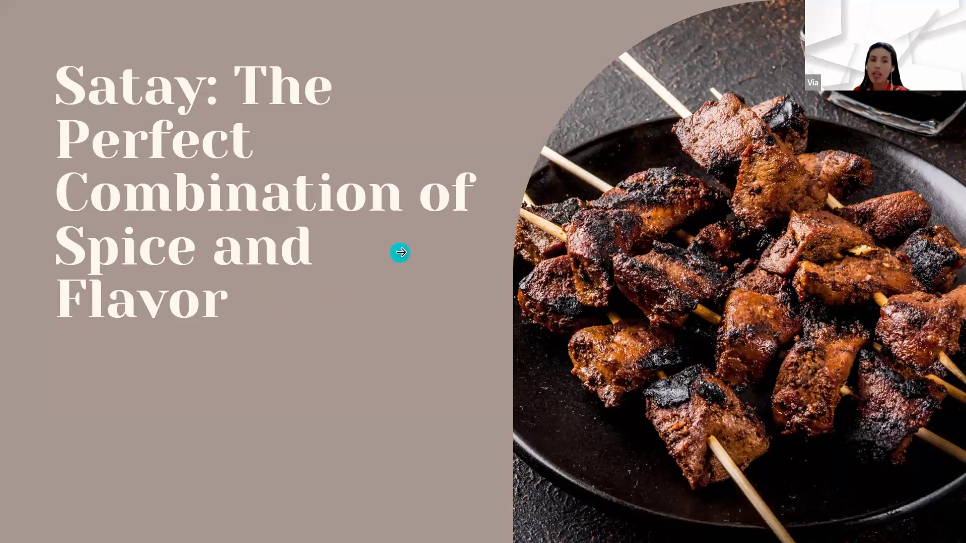
{"action": "key", "text": "Right"}
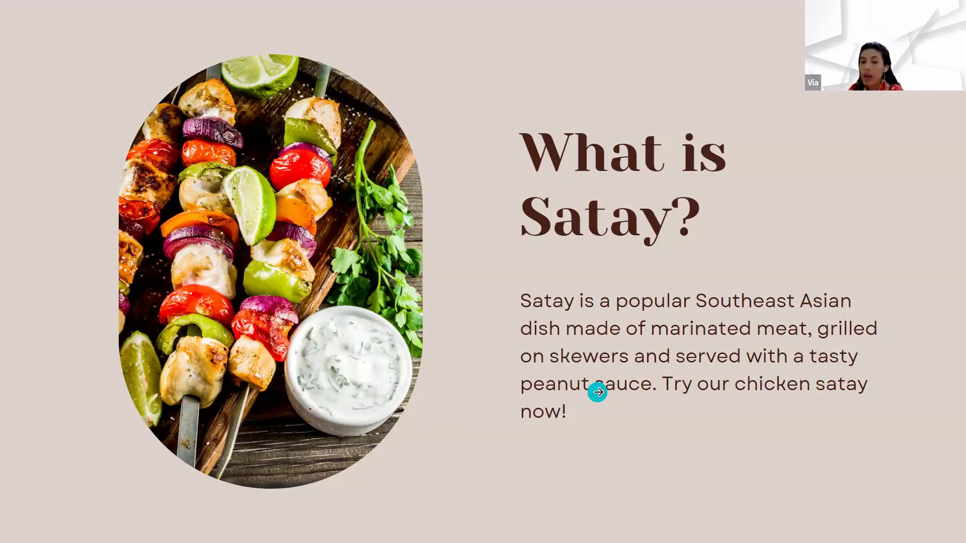
{"action": "left_click", "coordinate": [604, 421]}
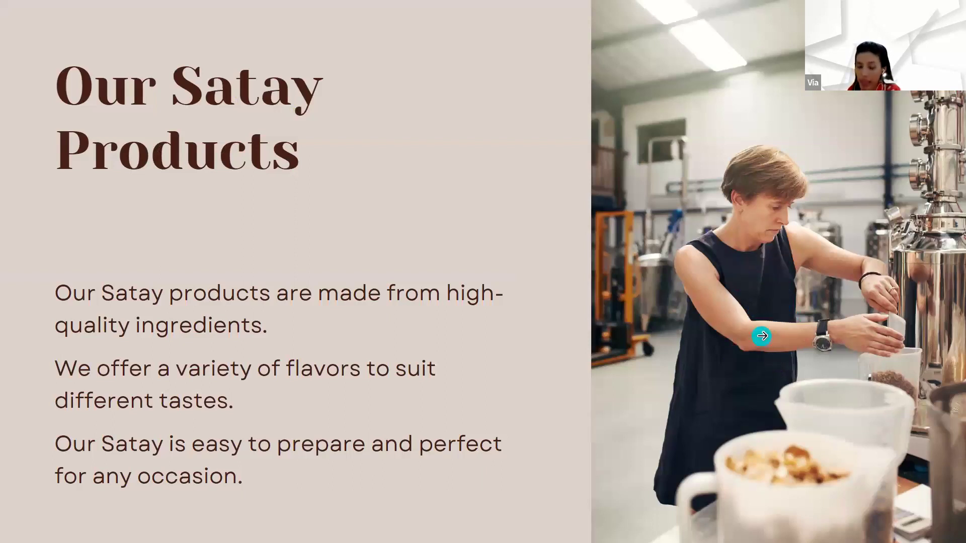
{"action": "left_click", "coordinate": [762, 336]}
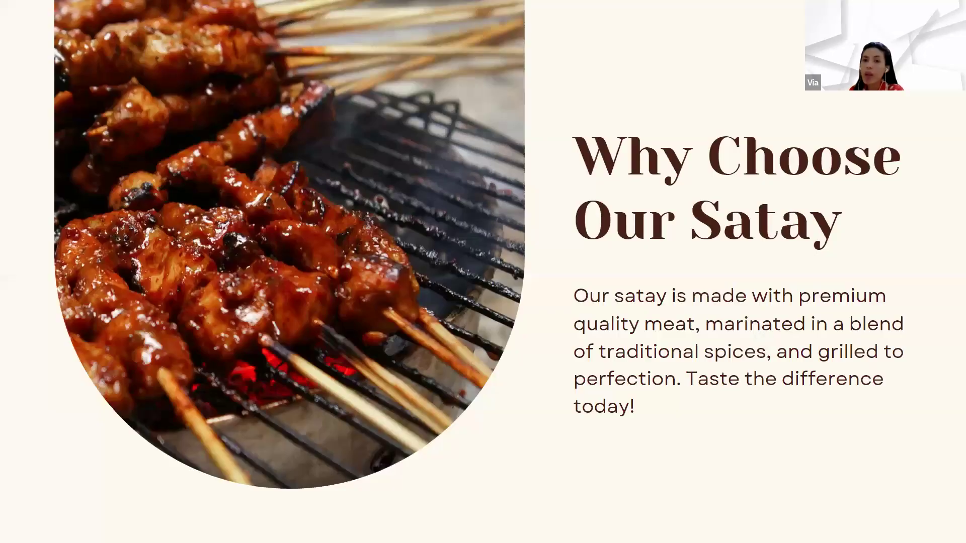
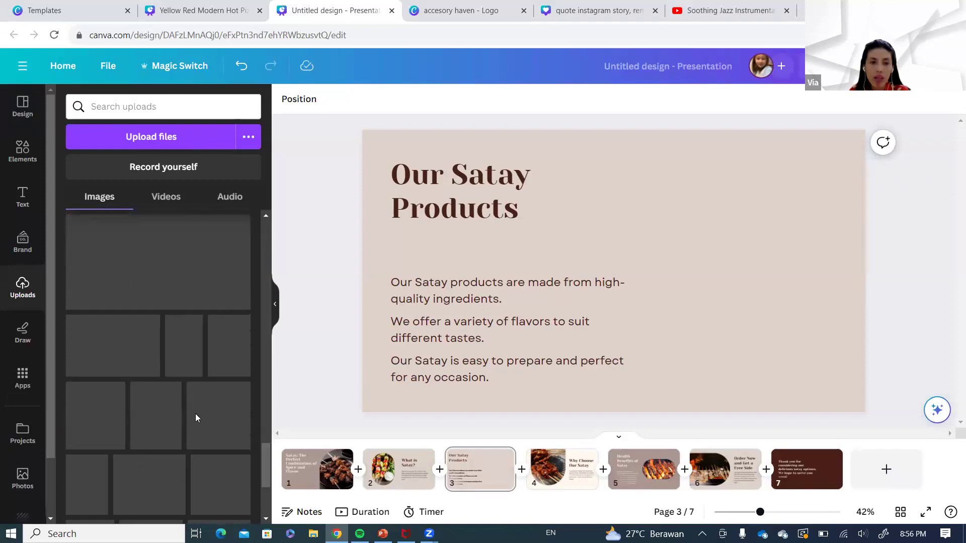
- Add the uploaded photo of the woman with a navy shoulder bag to the upper right corner of page 3
{"action": "scroll", "coordinate": [196, 417], "scroll_direction": "down", "scroll_amount": 4}
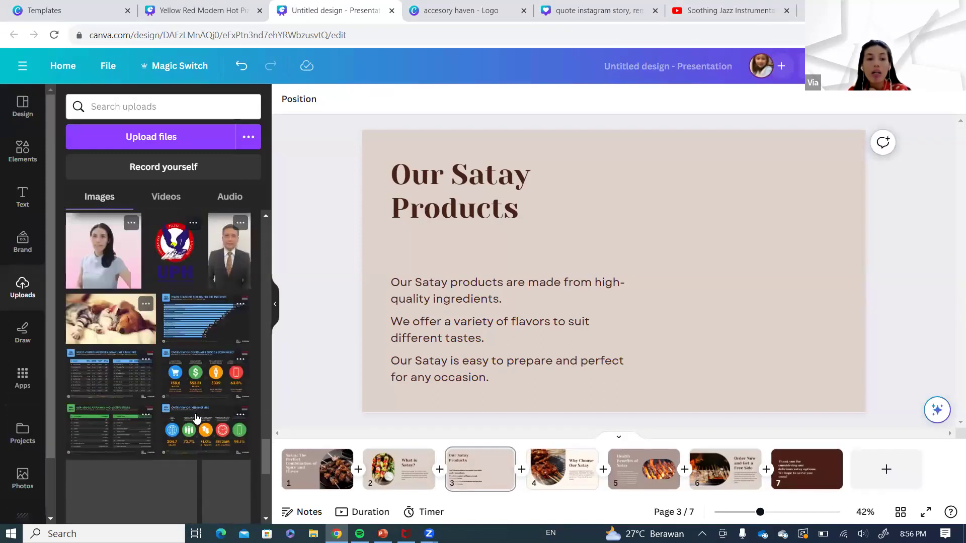
{"action": "scroll", "coordinate": [196, 418], "scroll_direction": "down", "scroll_amount": 6}
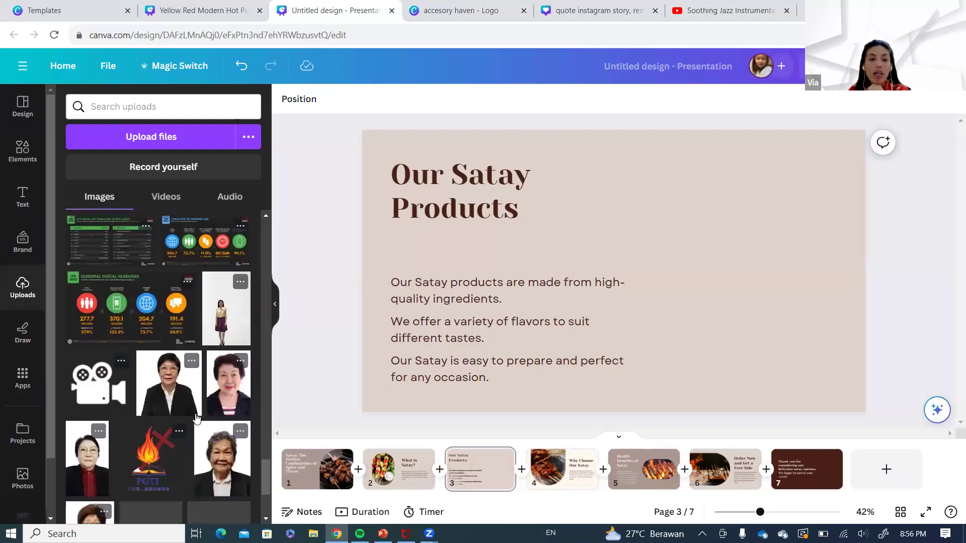
{"action": "scroll", "coordinate": [196, 419], "scroll_direction": "down", "scroll_amount": 5}
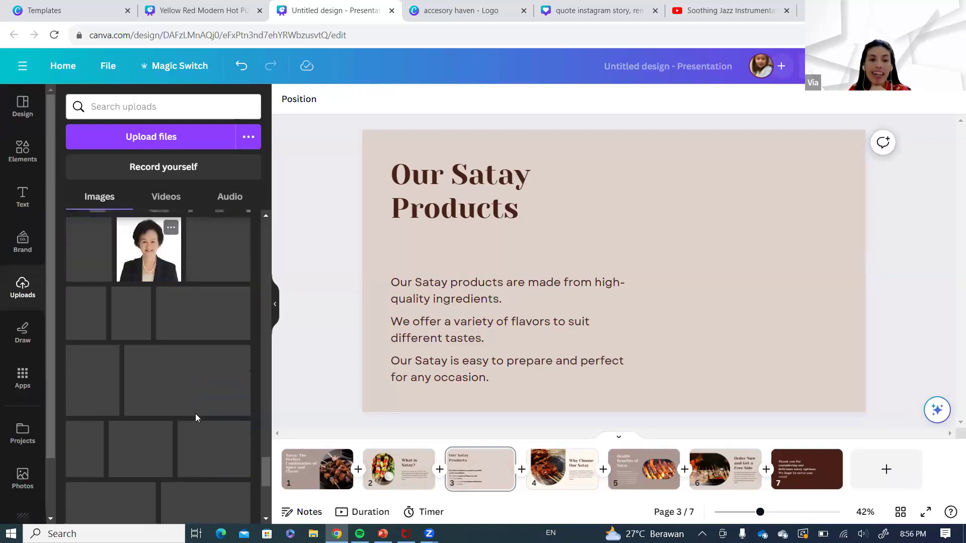
{"action": "scroll", "coordinate": [196, 417], "scroll_direction": "down", "scroll_amount": 4}
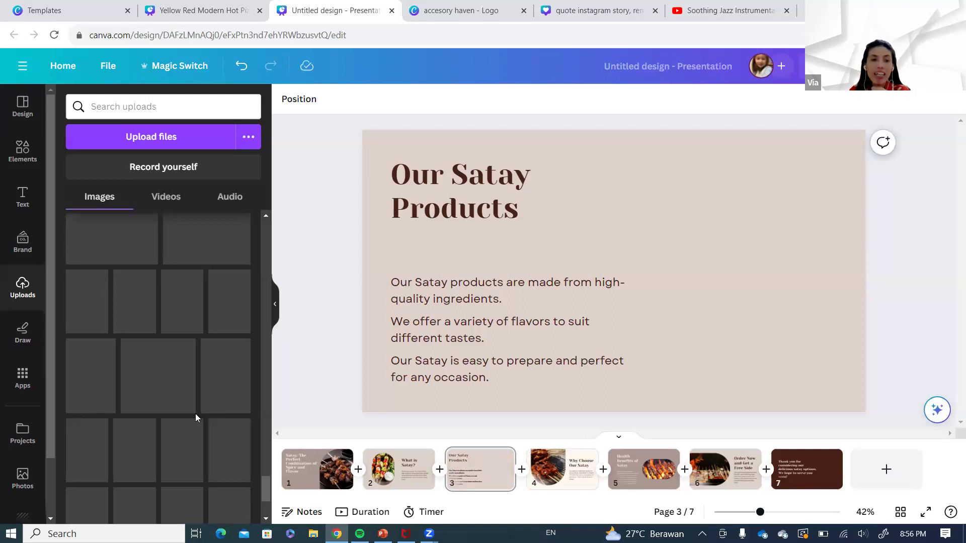
{"action": "scroll", "coordinate": [196, 415], "scroll_direction": "down", "scroll_amount": 6}
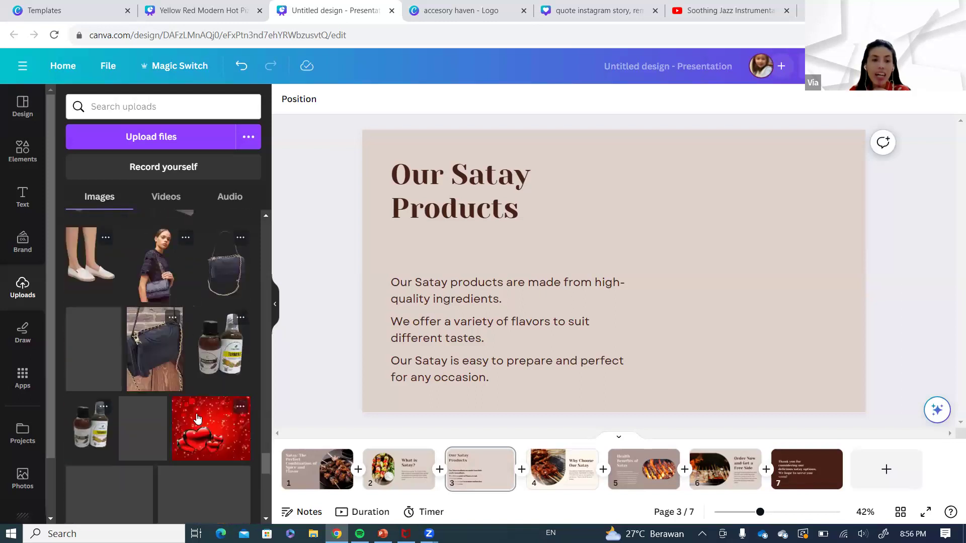
{"action": "scroll", "coordinate": [196, 417], "scroll_direction": "down", "scroll_amount": 1}
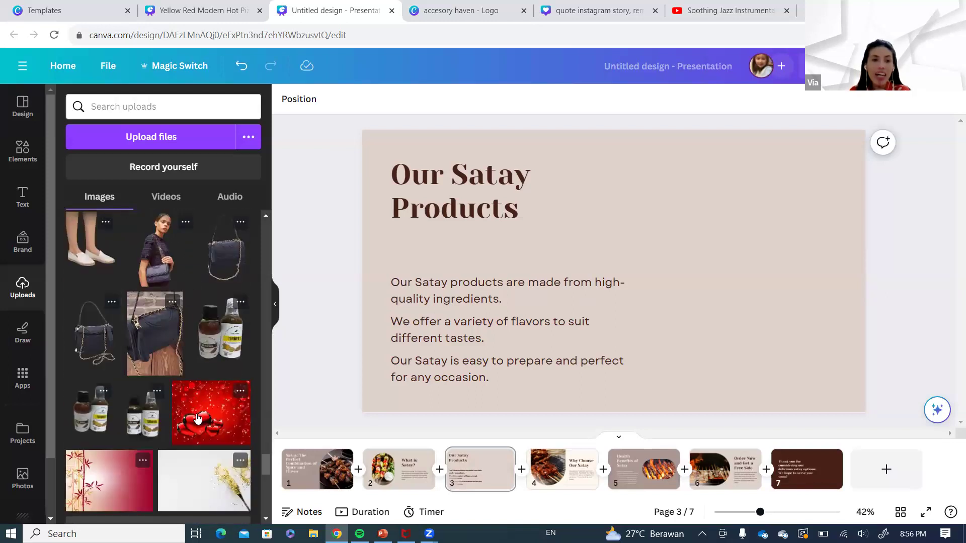
{"action": "left_click", "coordinate": [154, 259]}
{"action": "left_click_drag", "start_coordinate": [633, 243], "coordinate": [812, 181]}
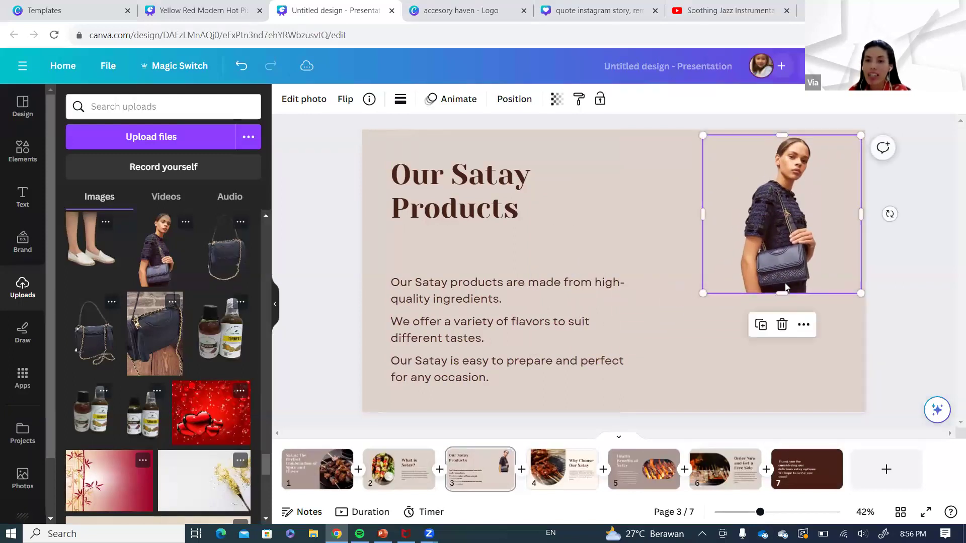
- Stretch the bag photo to nearly the full height of page 3 and shift it slightly toward the text
{"action": "left_click_drag", "start_coordinate": [780, 289], "coordinate": [778, 404]}
{"action": "left_click_drag", "start_coordinate": [777, 253], "coordinate": [781, 135]}
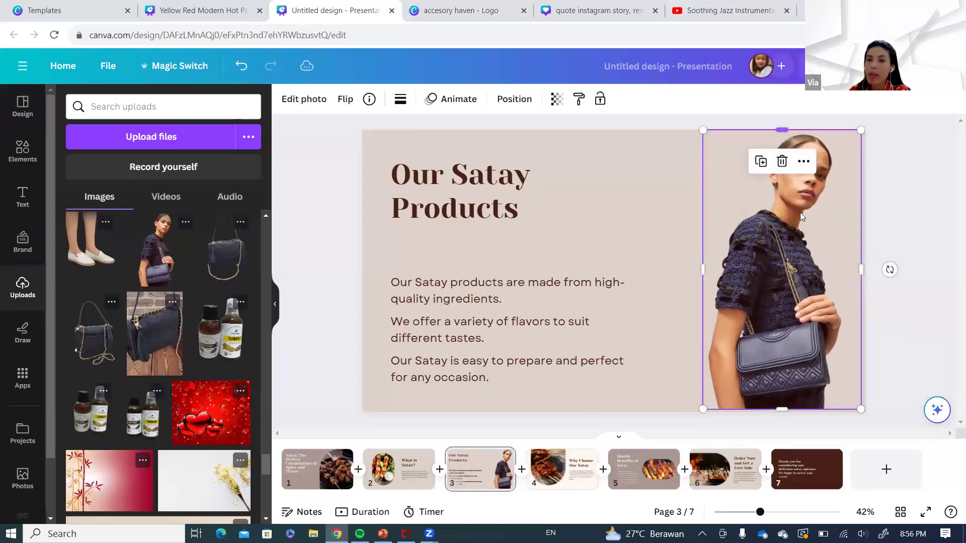
{"action": "left_click_drag", "start_coordinate": [786, 261], "coordinate": [751, 260]}
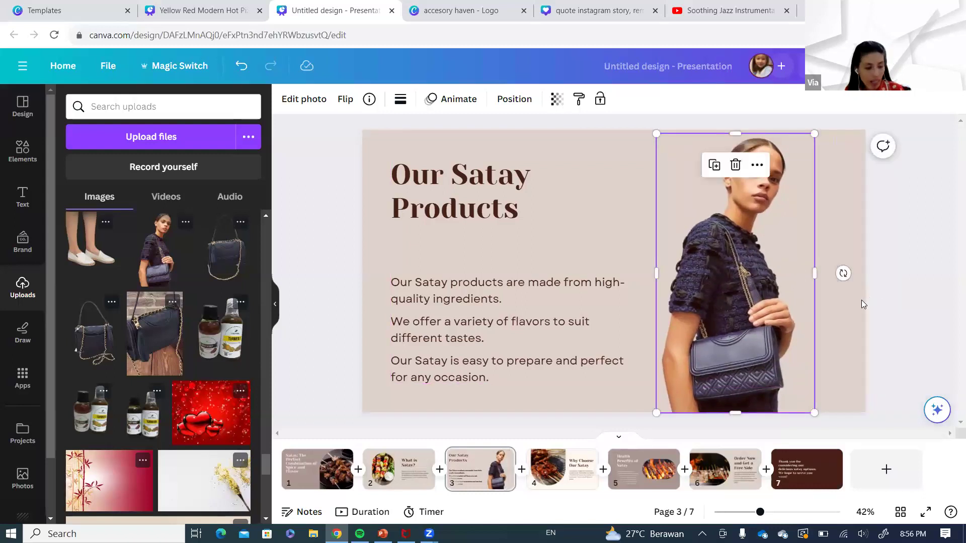
- Undo the bag photo's edits and insertion and the original photo's removal on page 3, and select the original photo
{"action": "key", "text": "ctrl+z"}
{"action": "key", "text": "ctrl+z"}
{"action": "key", "text": "ctrl+z"}
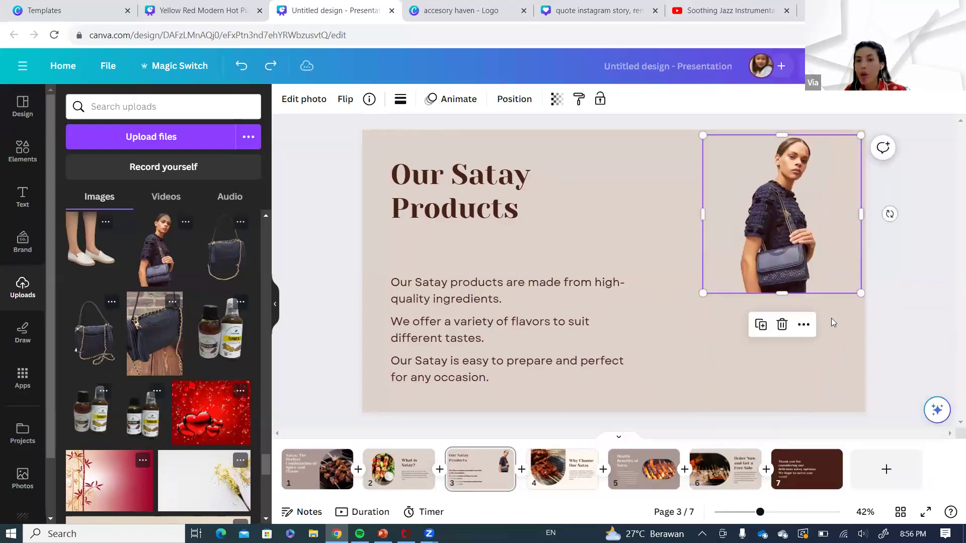
{"action": "key", "text": "ctrl+z"}
{"action": "key", "text": "ctrl+z"}
{"action": "key", "text": "ctrl+z"}
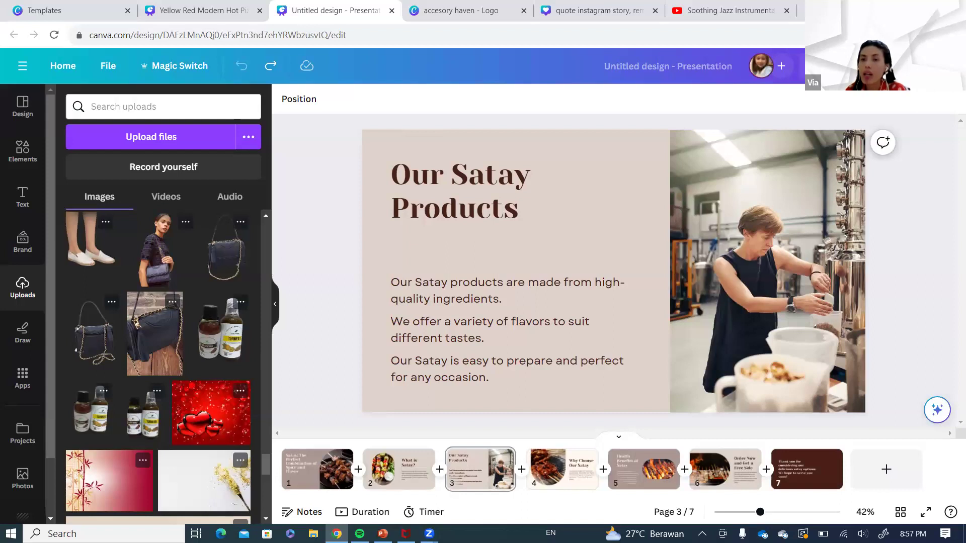
{"action": "left_click", "coordinate": [755, 242]}
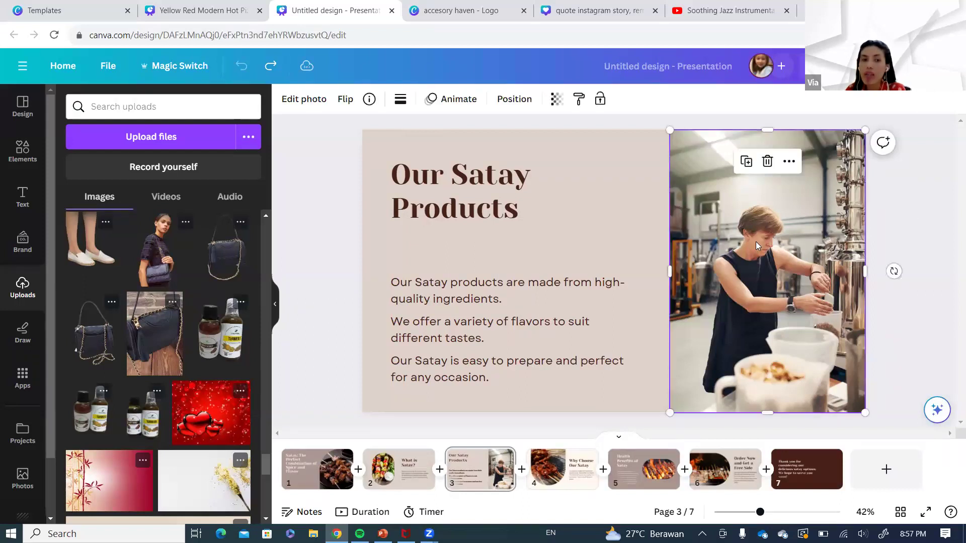
- Look through the uploaded images for the kinds of pictures available to replace the photo on page 3
{"action": "scroll", "coordinate": [201, 329], "scroll_direction": "down", "scroll_amount": 5}
{"action": "scroll", "coordinate": [200, 329], "scroll_direction": "up", "scroll_amount": 6}
{"action": "scroll", "coordinate": [201, 329], "scroll_direction": "up", "scroll_amount": 5}
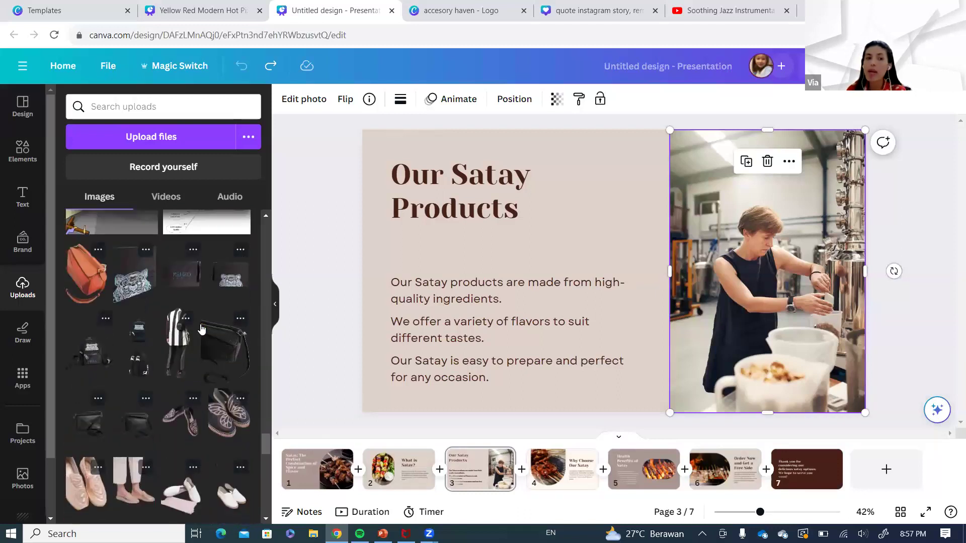
{"action": "scroll", "coordinate": [200, 329], "scroll_direction": "up", "scroll_amount": 4}
{"action": "scroll", "coordinate": [204, 326], "scroll_direction": "down", "scroll_amount": 4}
{"action": "scroll", "coordinate": [205, 323], "scroll_direction": "up", "scroll_amount": 4}
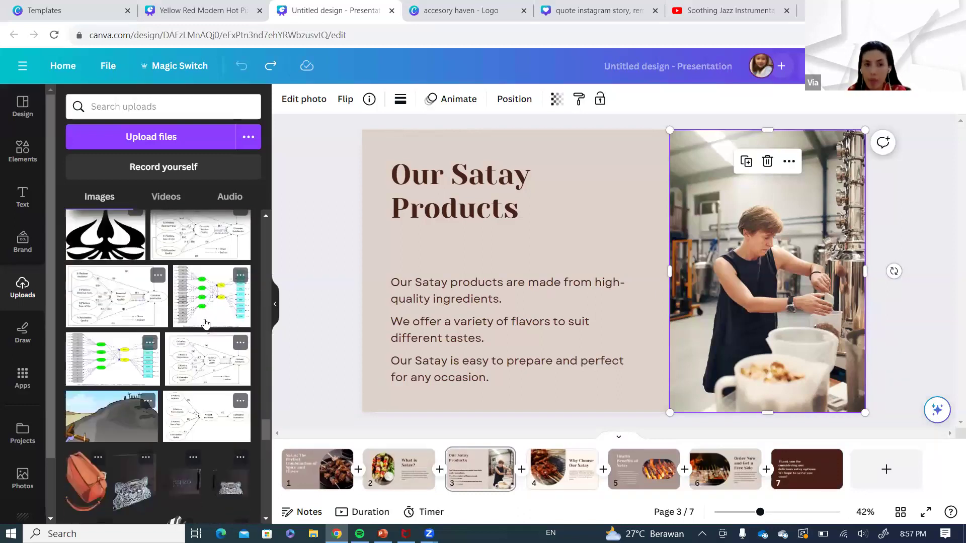
{"action": "scroll", "coordinate": [206, 323], "scroll_direction": "up", "scroll_amount": 10}
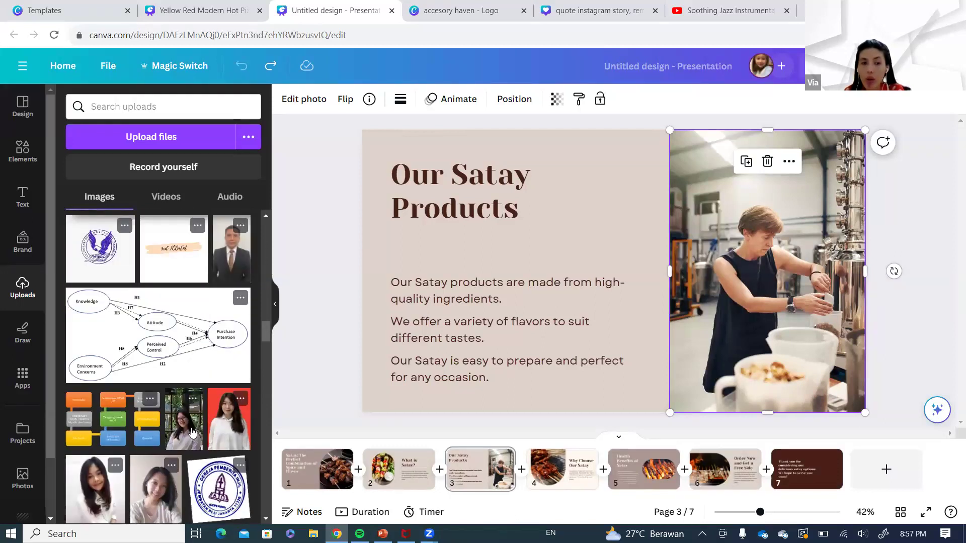
{"action": "scroll", "coordinate": [206, 307], "scroll_direction": "up", "scroll_amount": 3}
{"action": "scroll", "coordinate": [206, 307], "scroll_direction": "up", "scroll_amount": 4}
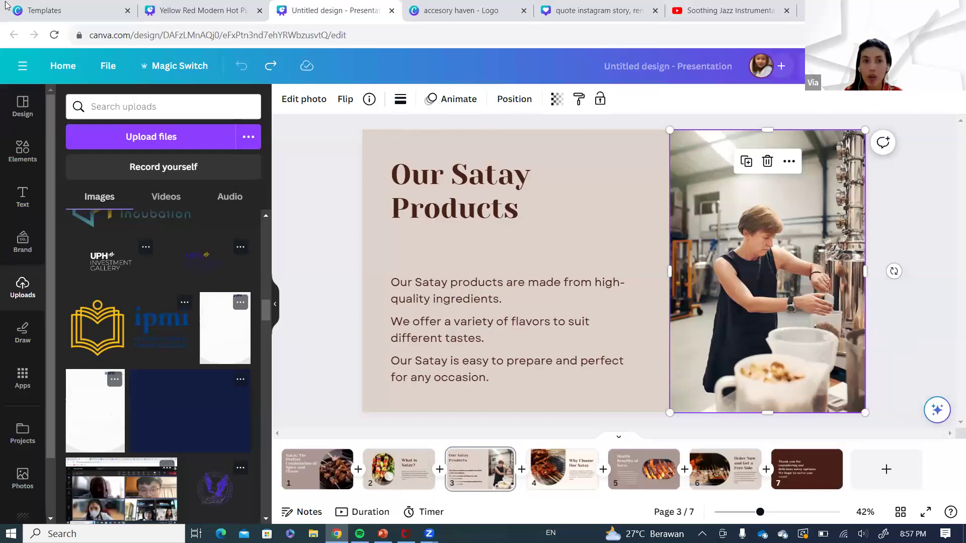
- Leave the pizza template preview in the Templates browser tab and go back past the pizza search results to the main templates page
{"action": "left_click", "coordinate": [19, 11]}
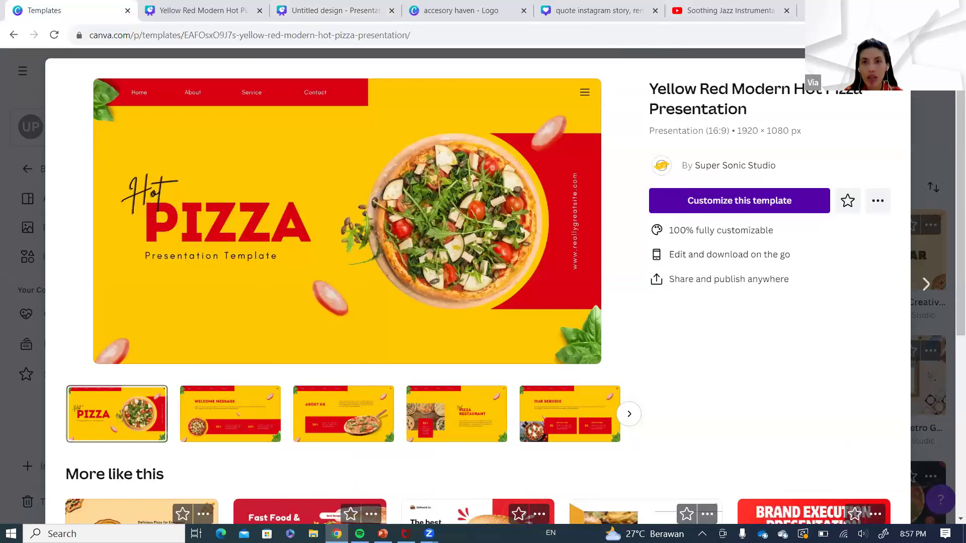
{"action": "left_click", "coordinate": [14, 34]}
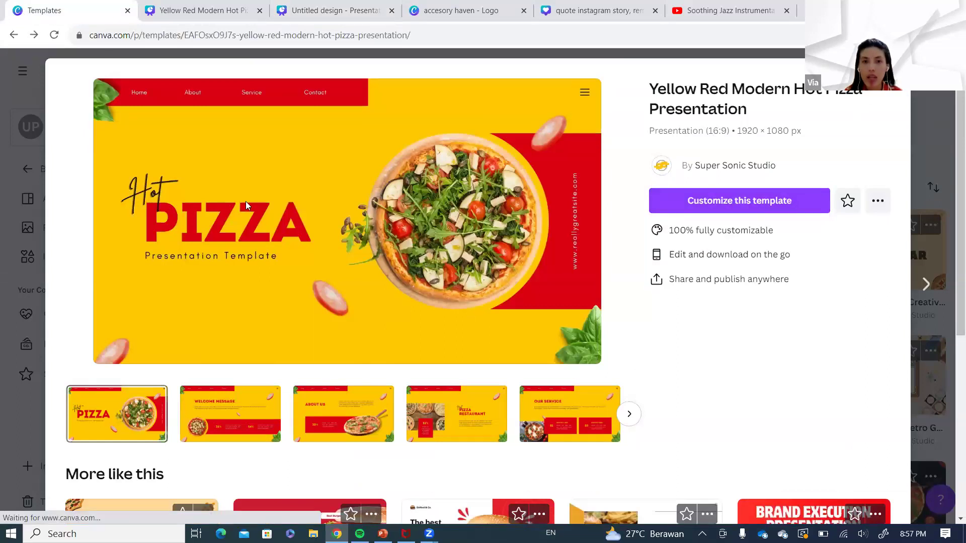
{"action": "key", "text": "ctrl+plus"}
{"action": "key", "text": "ctrl+plus"}
{"action": "key", "text": "ctrl+plus"}
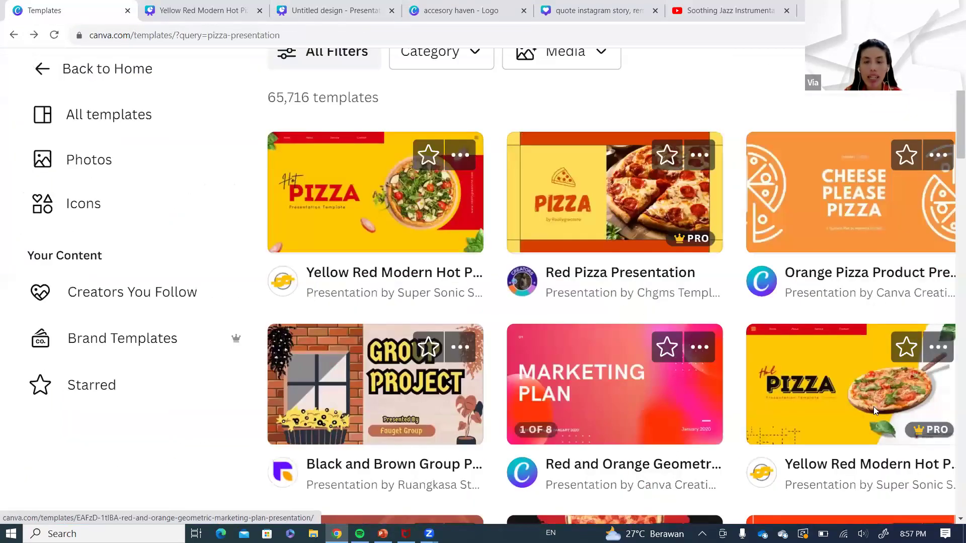
{"action": "key", "text": "alt+Left"}
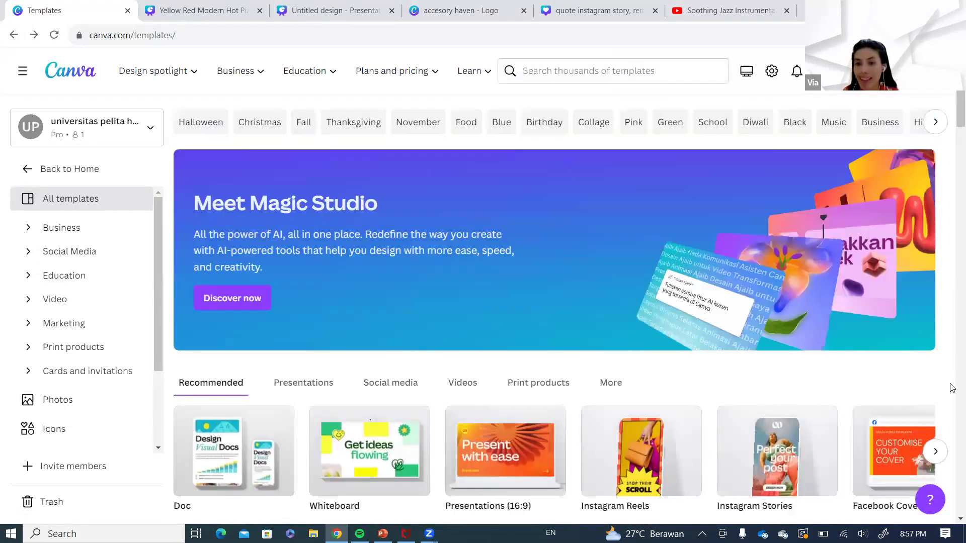
- Look over the featured template collections and search the templates for "satay sales report"
{"action": "scroll", "coordinate": [951, 387], "scroll_direction": "down", "scroll_amount": 6}
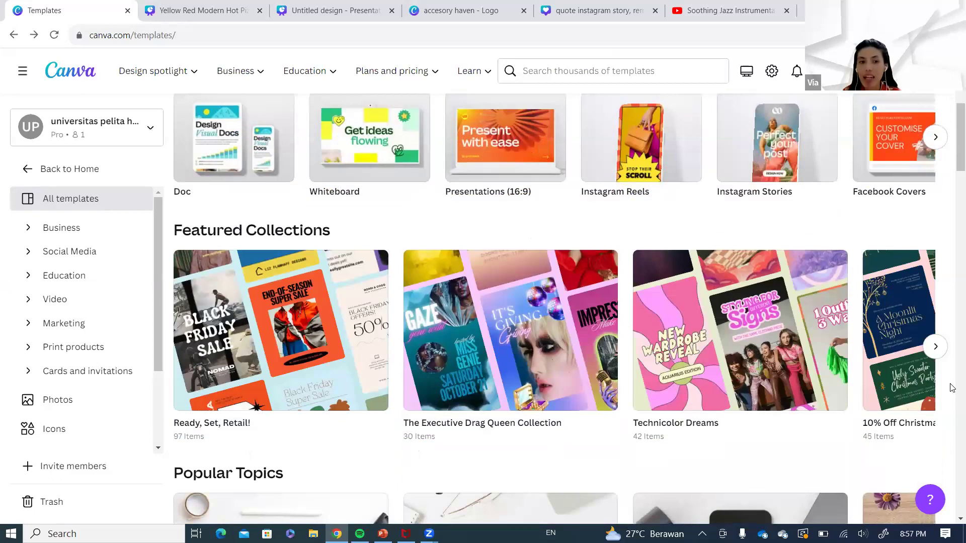
{"action": "scroll", "coordinate": [398, 267], "scroll_direction": "down", "scroll_amount": 4}
{"action": "scroll", "coordinate": [319, 235], "scroll_direction": "up", "scroll_amount": 6}
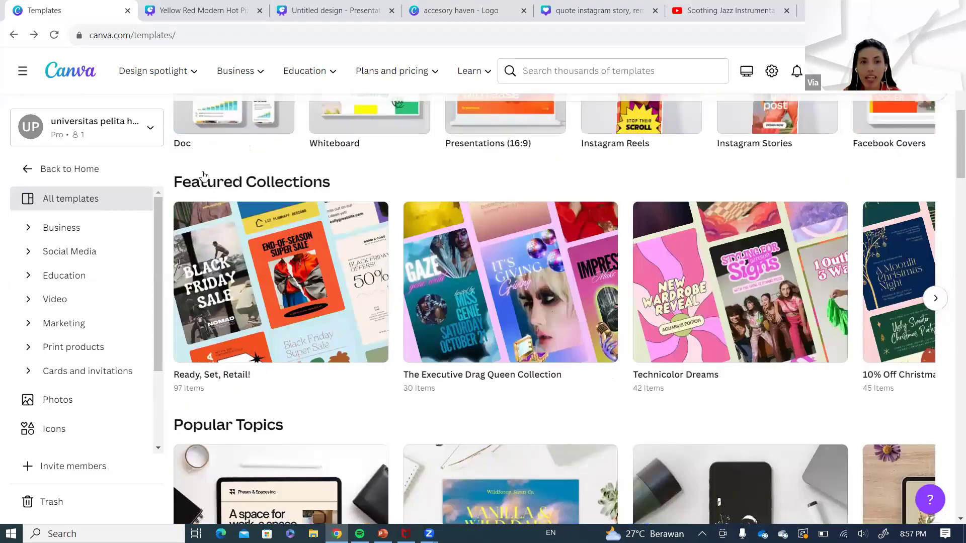
{"action": "scroll", "coordinate": [534, 273], "scroll_direction": "down", "scroll_amount": 5}
{"action": "scroll", "coordinate": [534, 273], "scroll_direction": "up", "scroll_amount": 9}
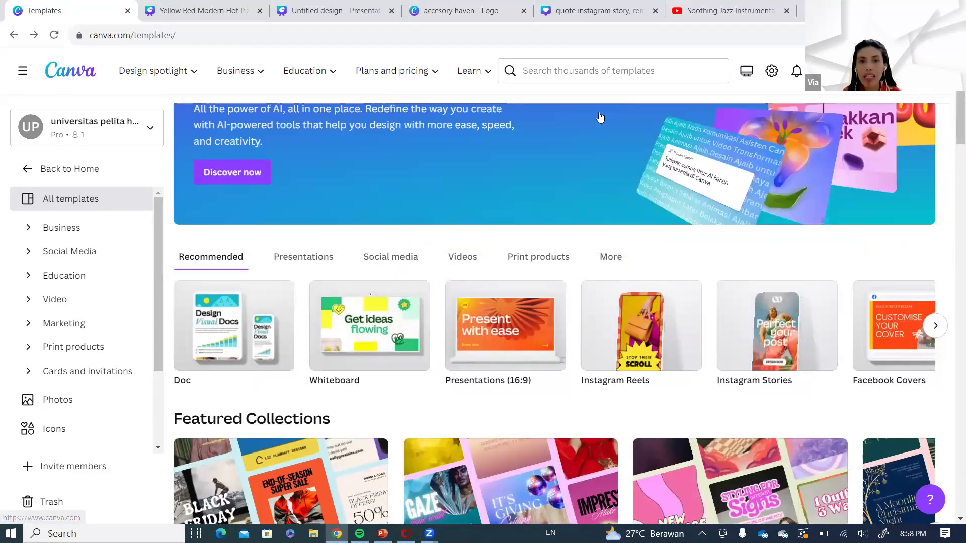
{"action": "left_click", "coordinate": [620, 71]}
{"action": "type", "text": "sa"}
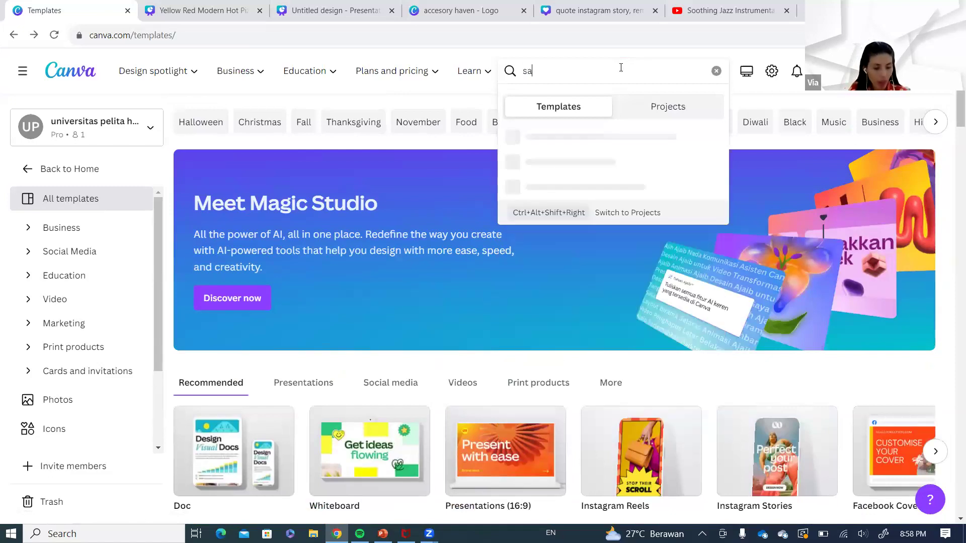
{"action": "type", "text": "tay sales repor"}
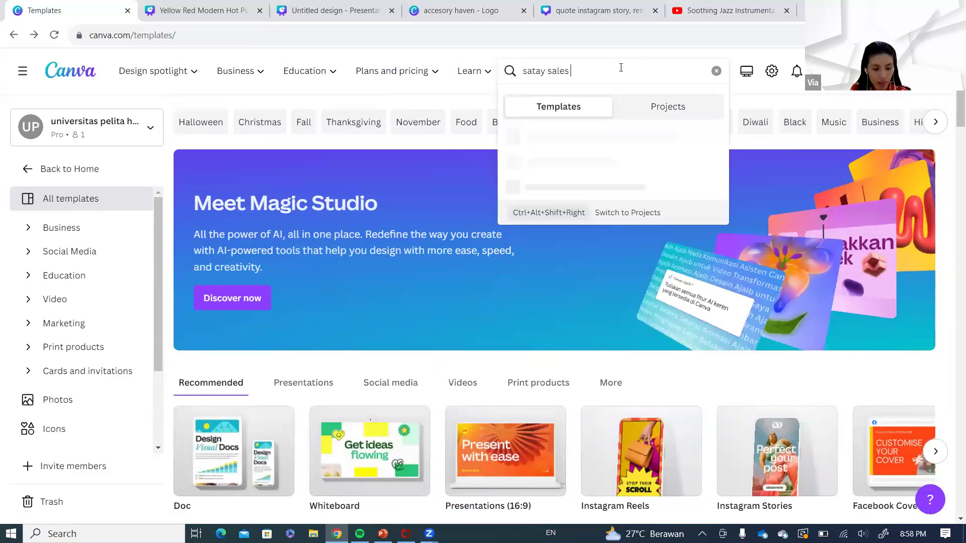
{"action": "type", "text": "t"}
{"action": "key", "text": "Return"}
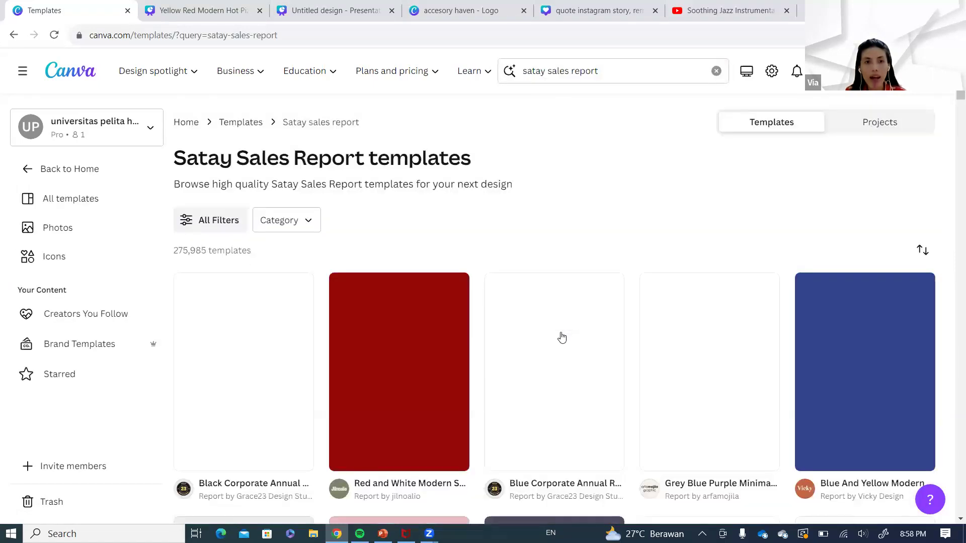
- Preview the Black Corporate Annual Report template from the search results, check its page and similar templates, and close the preview
{"action": "scroll", "coordinate": [741, 325], "scroll_direction": "down", "scroll_amount": 1}
{"action": "scroll", "coordinate": [741, 325], "scroll_direction": "down", "scroll_amount": 2}
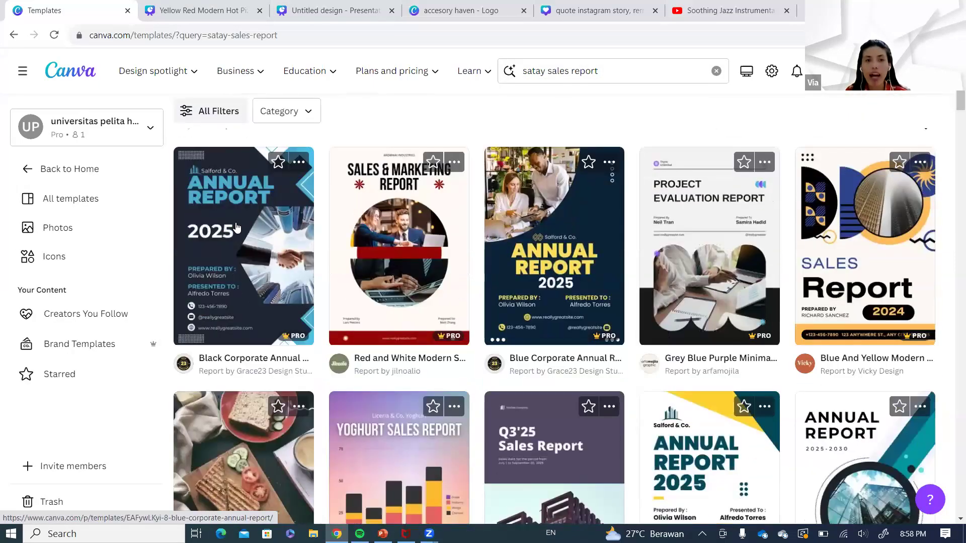
{"action": "scroll", "coordinate": [684, 262], "scroll_direction": "down", "scroll_amount": 3}
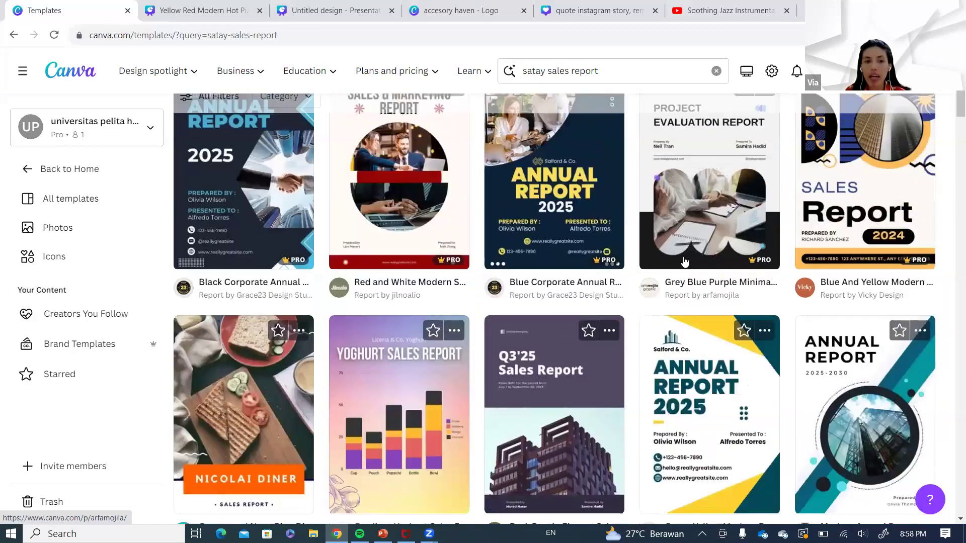
{"action": "scroll", "coordinate": [296, 257], "scroll_direction": "up", "scroll_amount": 3}
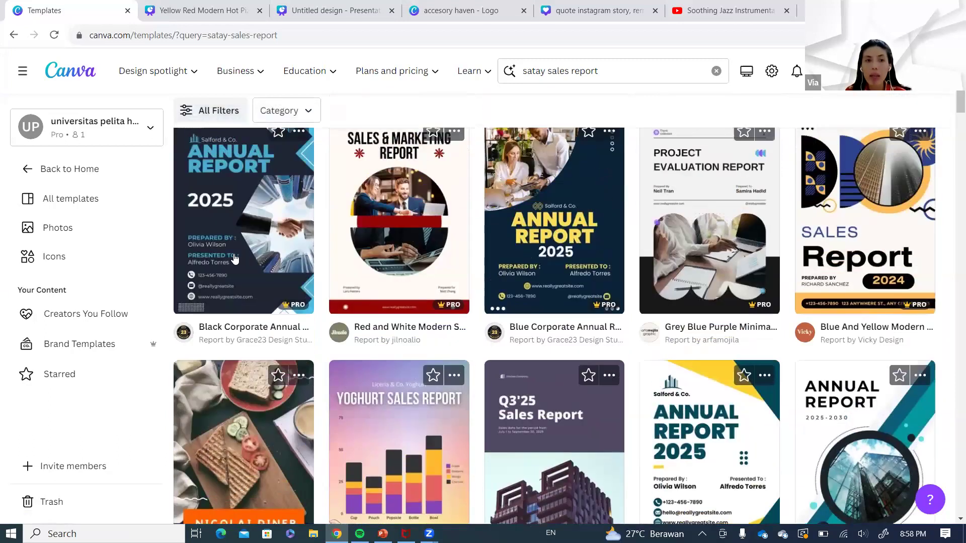
{"action": "left_click", "coordinate": [233, 220]}
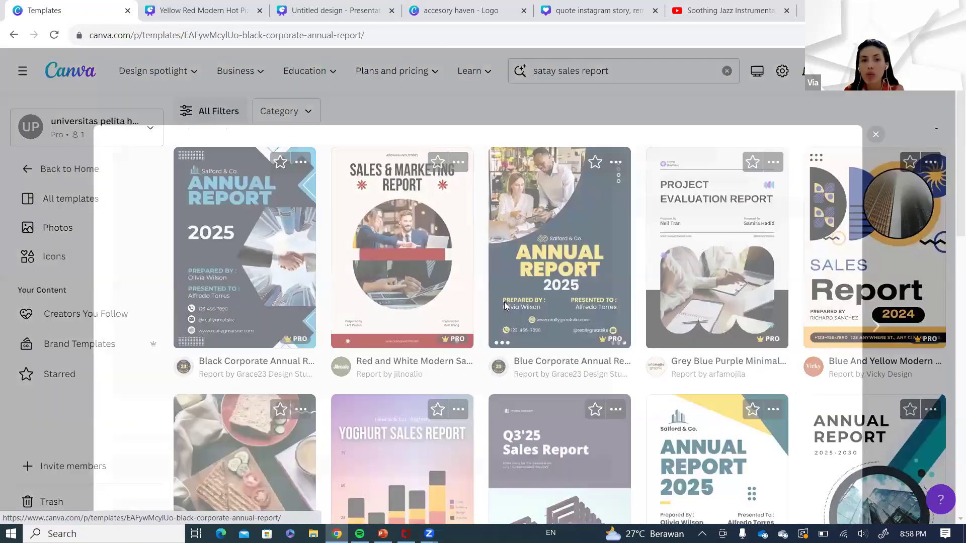
{"action": "scroll", "coordinate": [386, 253], "scroll_direction": "down", "scroll_amount": 2}
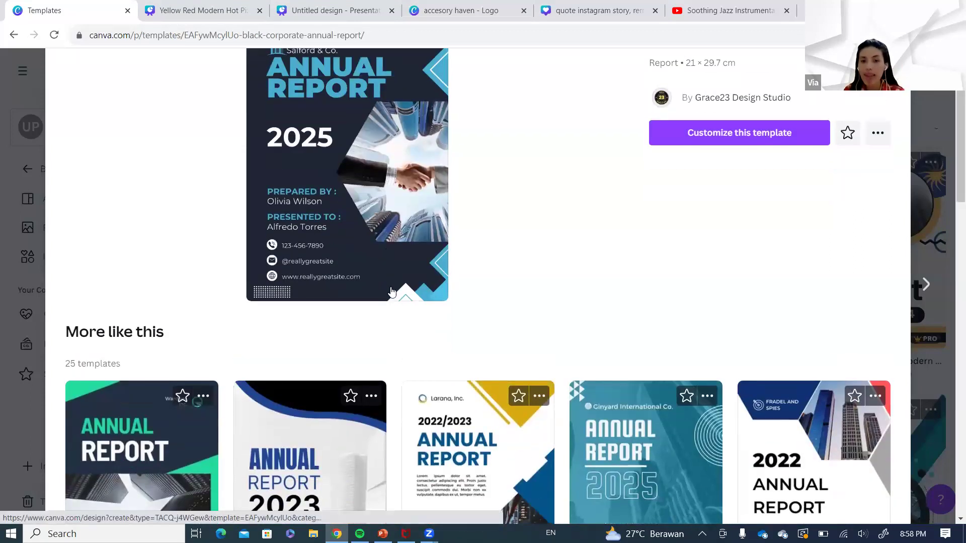
{"action": "scroll", "coordinate": [898, 111], "scroll_direction": "up", "scroll_amount": 2}
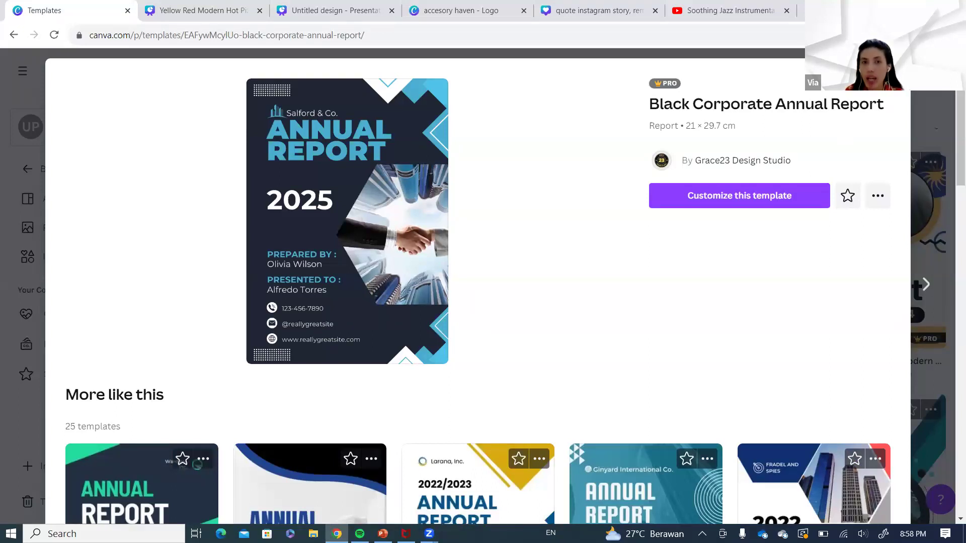
{"action": "key", "text": "Escape"}
- Browse the report templates, filter the results to the Business Cards category under Marketing, and look over the matching cards
{"action": "scroll", "coordinate": [732, 332], "scroll_direction": "down", "scroll_amount": 5}
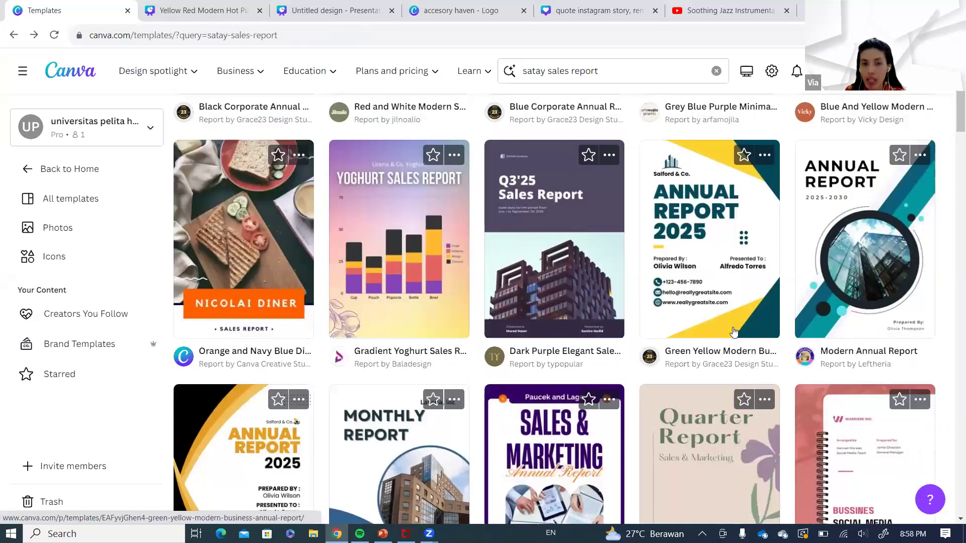
{"action": "scroll", "coordinate": [731, 332], "scroll_direction": "down", "scroll_amount": 5}
{"action": "scroll", "coordinate": [732, 331], "scroll_direction": "down", "scroll_amount": 4}
{"action": "scroll", "coordinate": [574, 202], "scroll_direction": "up", "scroll_amount": 14}
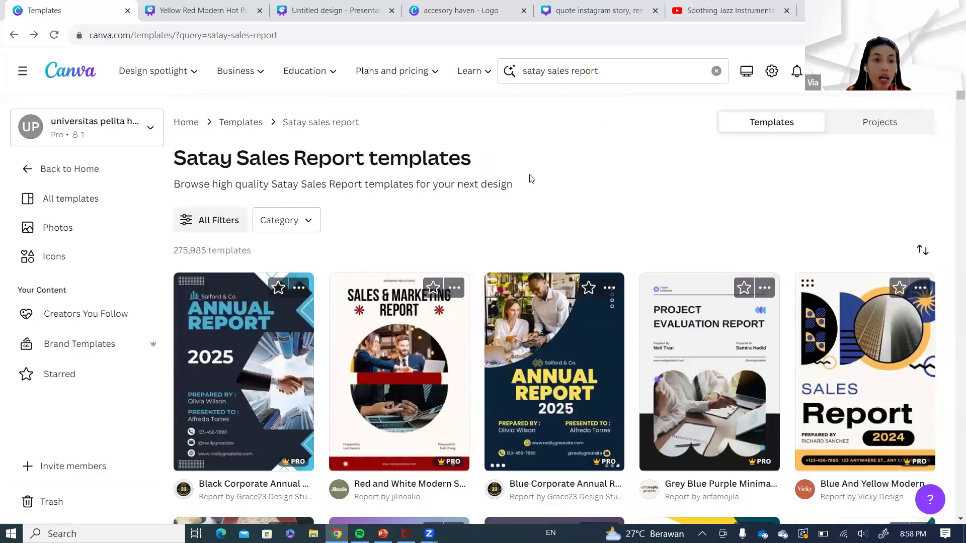
{"action": "left_click", "coordinate": [307, 221]}
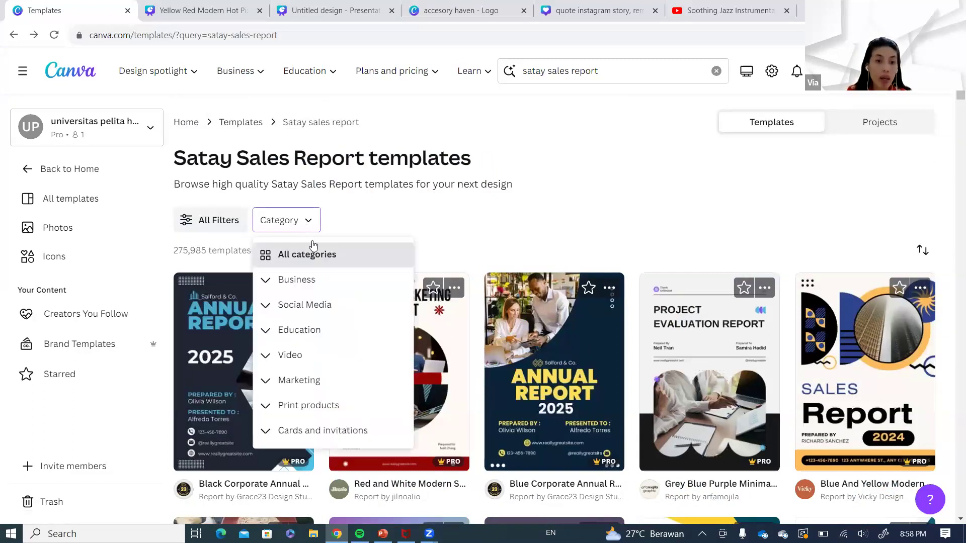
{"action": "left_click", "coordinate": [299, 381]}
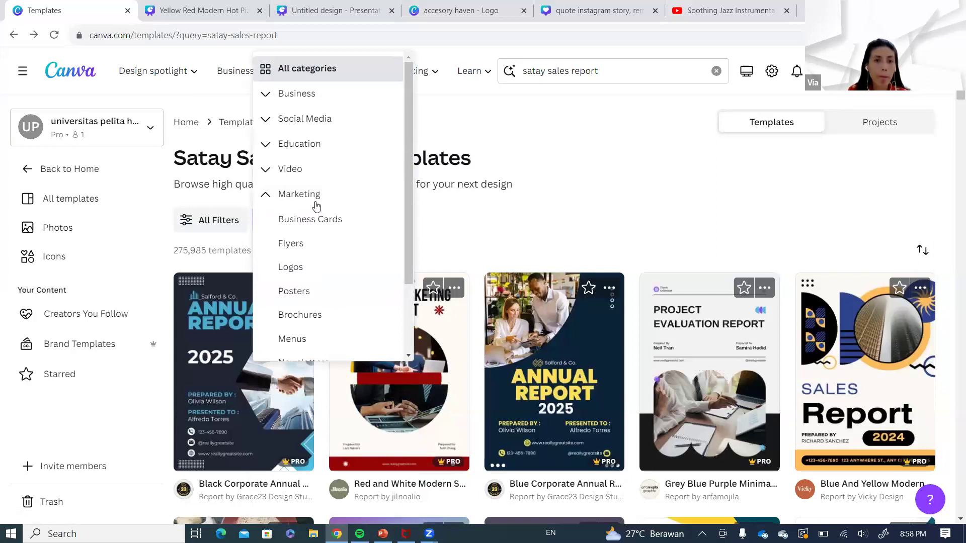
{"action": "left_click", "coordinate": [342, 222]}
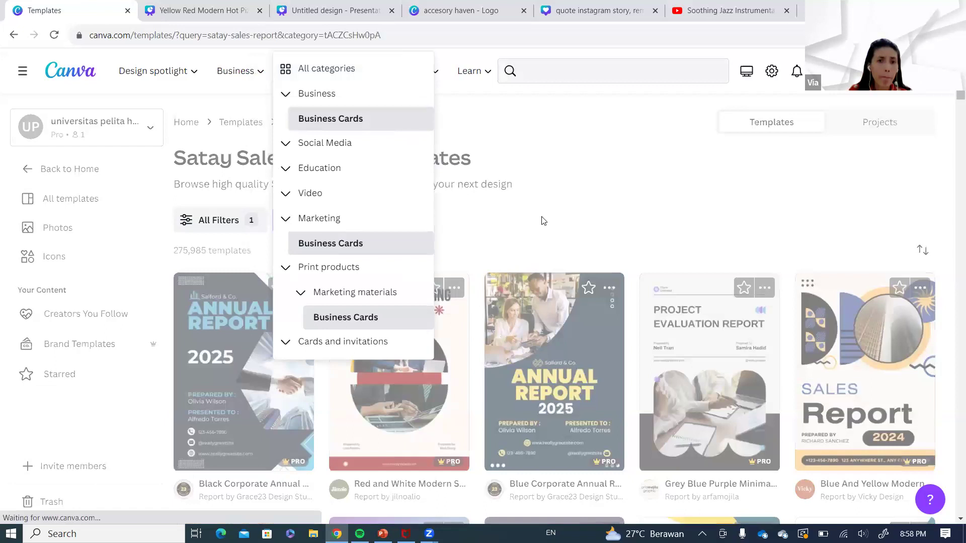
{"action": "scroll", "coordinate": [579, 211], "scroll_direction": "down", "scroll_amount": 2}
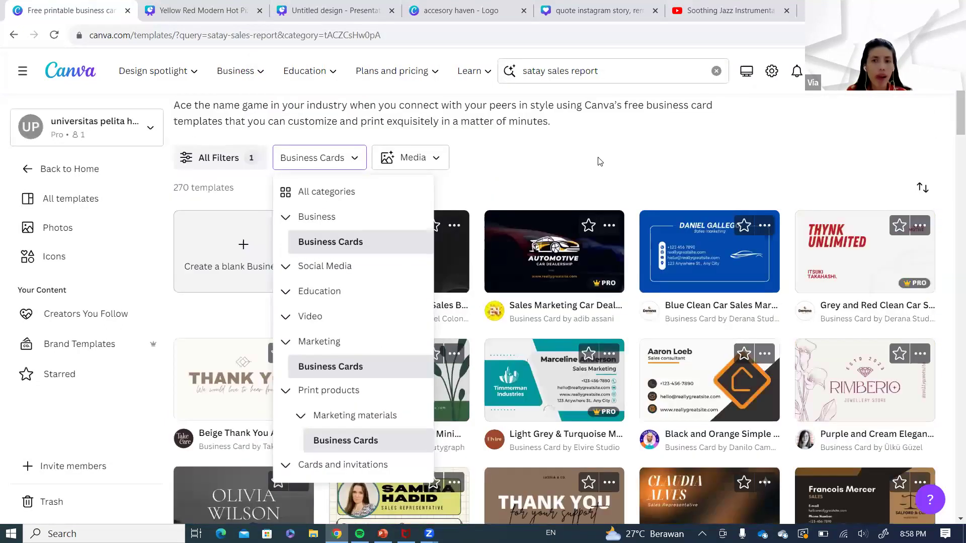
{"action": "left_click", "coordinate": [599, 162]}
{"action": "scroll", "coordinate": [693, 172], "scroll_direction": "down", "scroll_amount": 5}
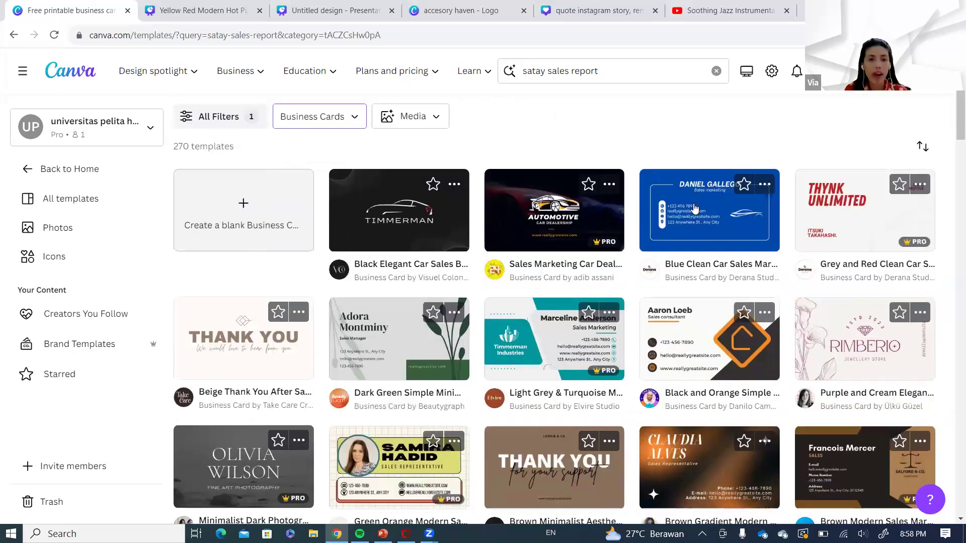
{"action": "scroll", "coordinate": [254, 112], "scroll_direction": "up", "scroll_amount": 7}
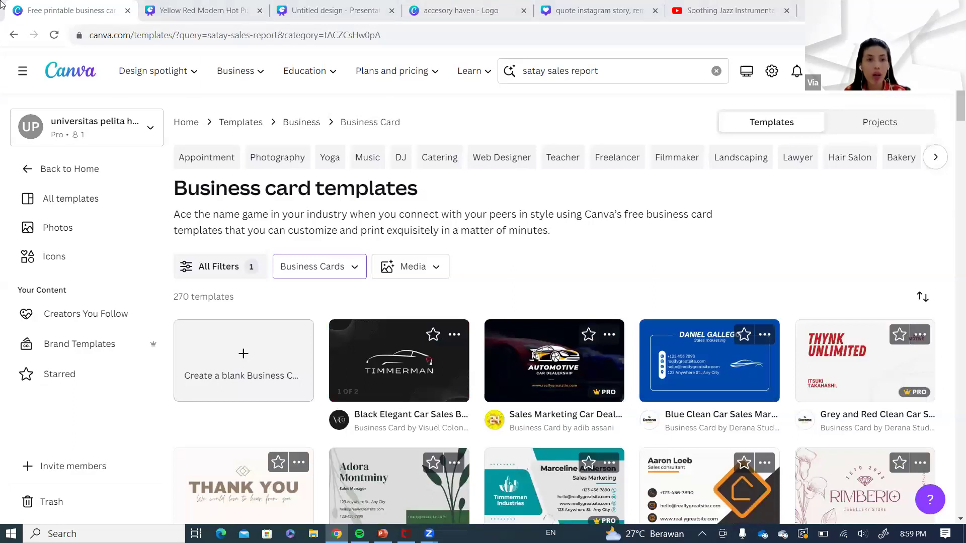
- From the recent designs on the Canva home page, open the Blue Modern Sales Report presentation and the quote Instagram story
{"action": "left_click", "coordinate": [59, 77]}
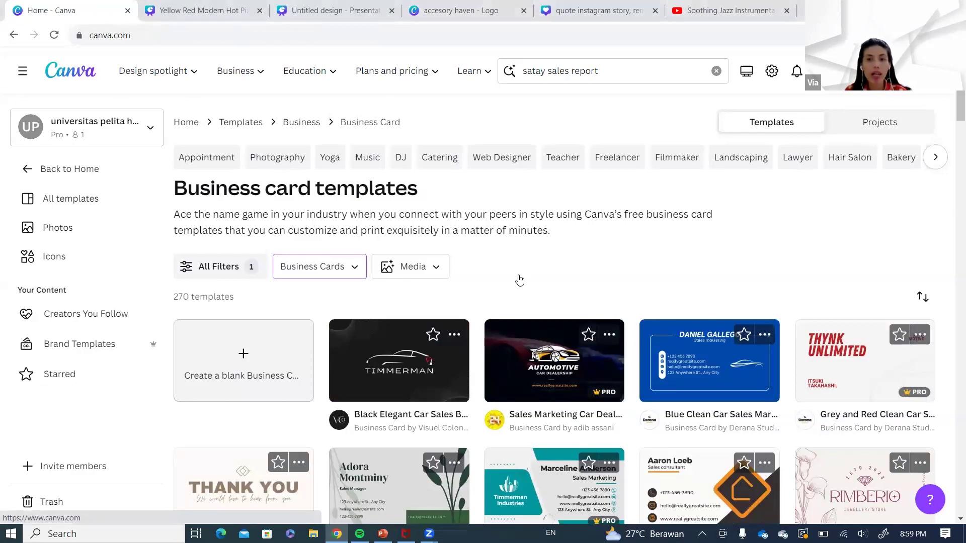
{"action": "scroll", "coordinate": [692, 352], "scroll_direction": "down", "scroll_amount": 10}
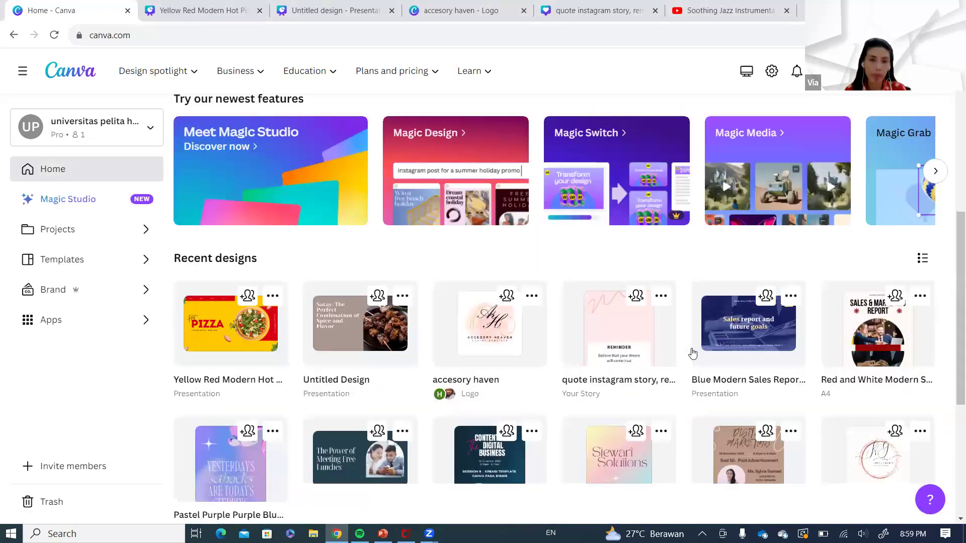
{"action": "scroll", "coordinate": [692, 347], "scroll_direction": "up", "scroll_amount": 3}
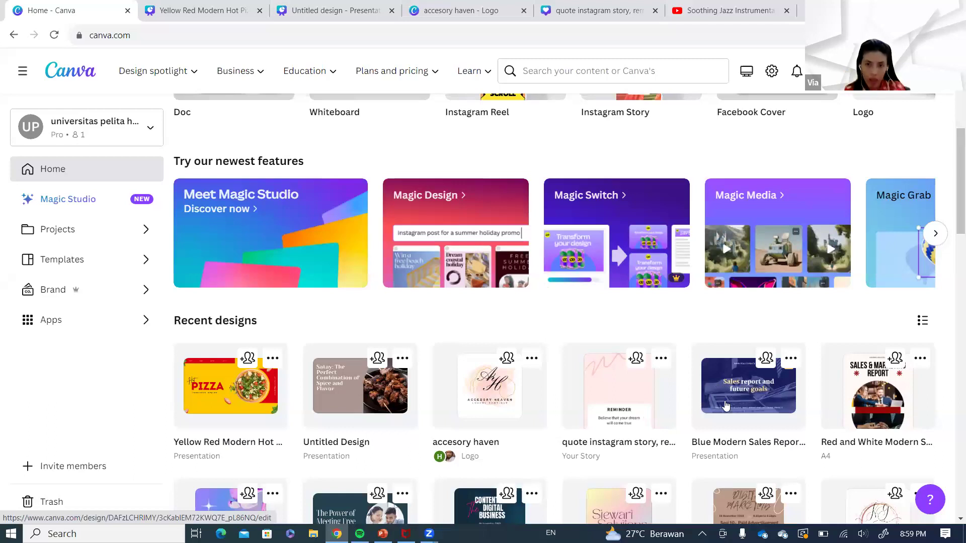
{"action": "scroll", "coordinate": [548, 395], "scroll_direction": "down", "scroll_amount": 1}
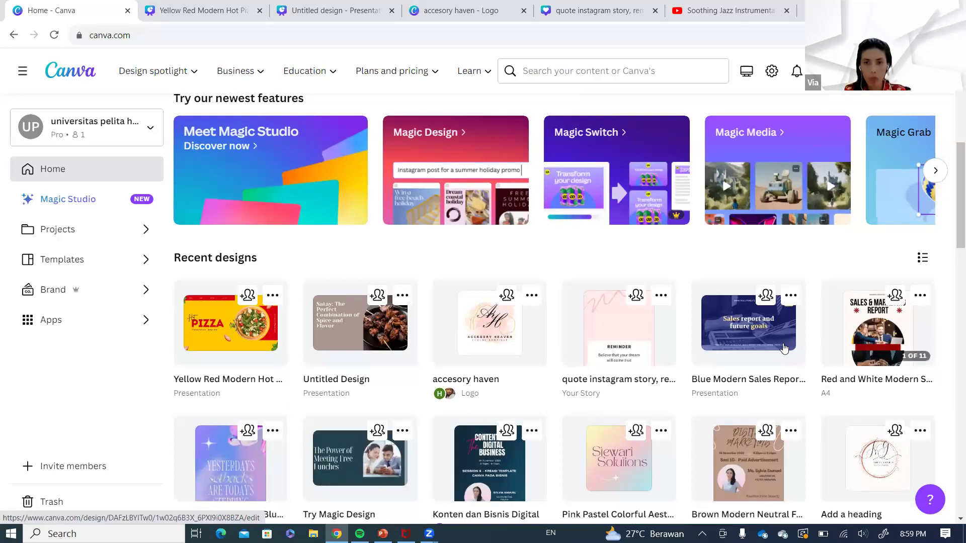
{"action": "left_click", "coordinate": [747, 329]}
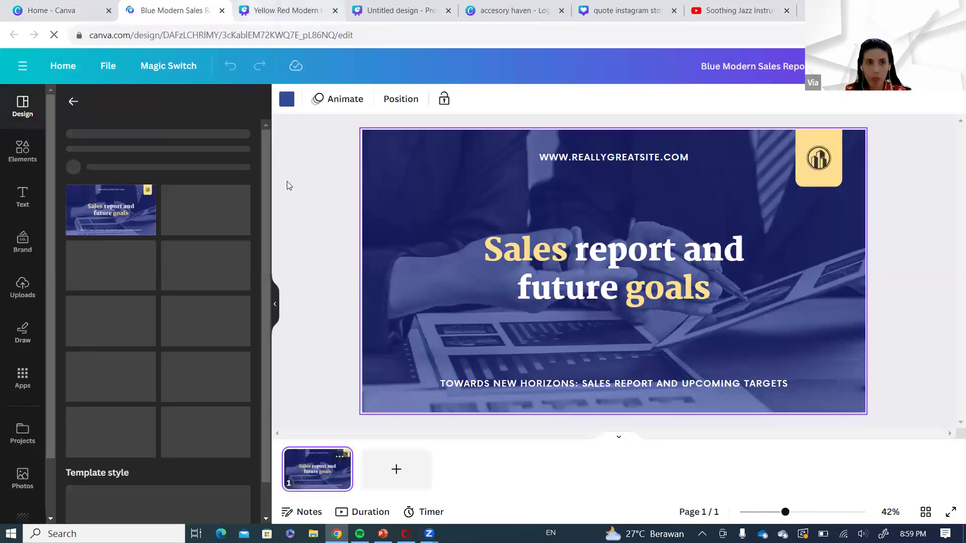
{"action": "key", "text": "ctrl+shift+Tab"}
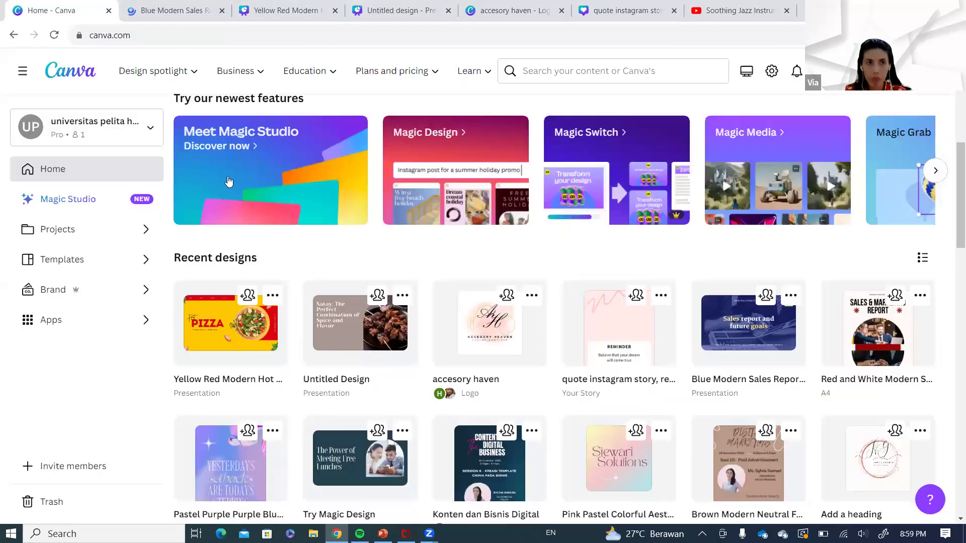
{"action": "left_click", "coordinate": [602, 330]}
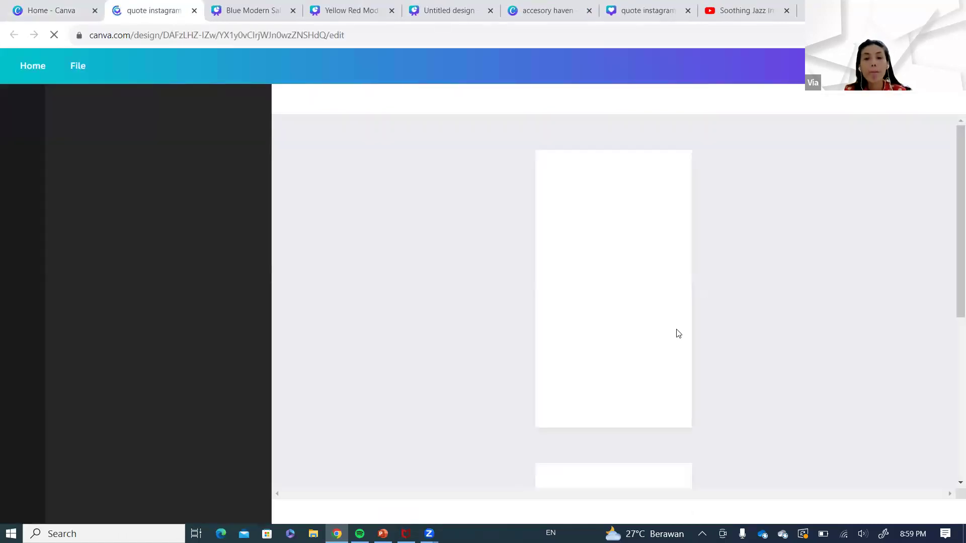
- Add a third page to the quote Instagram story, and open the untitled satay presentation from the home page's recent designs
{"action": "scroll", "coordinate": [688, 317], "scroll_direction": "down", "scroll_amount": 5}
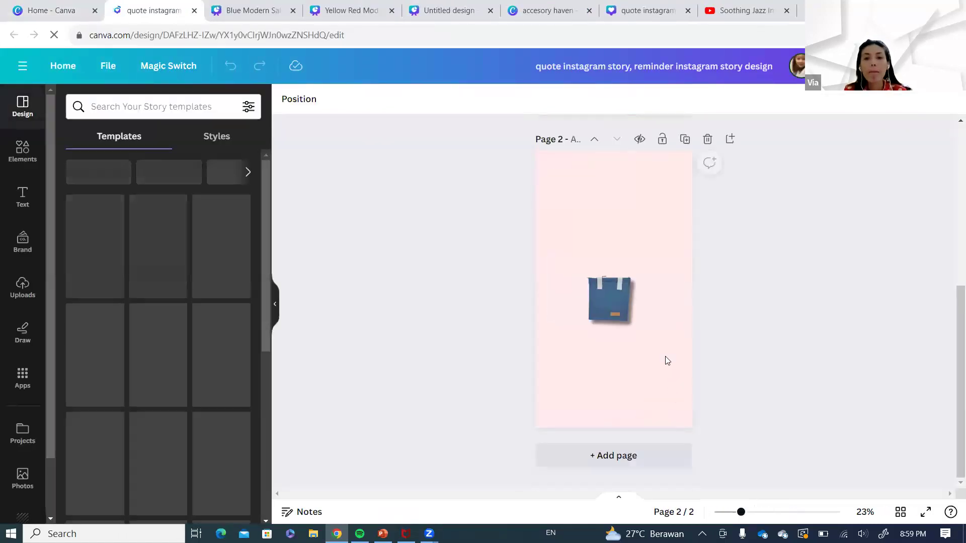
{"action": "left_click", "coordinate": [622, 456]}
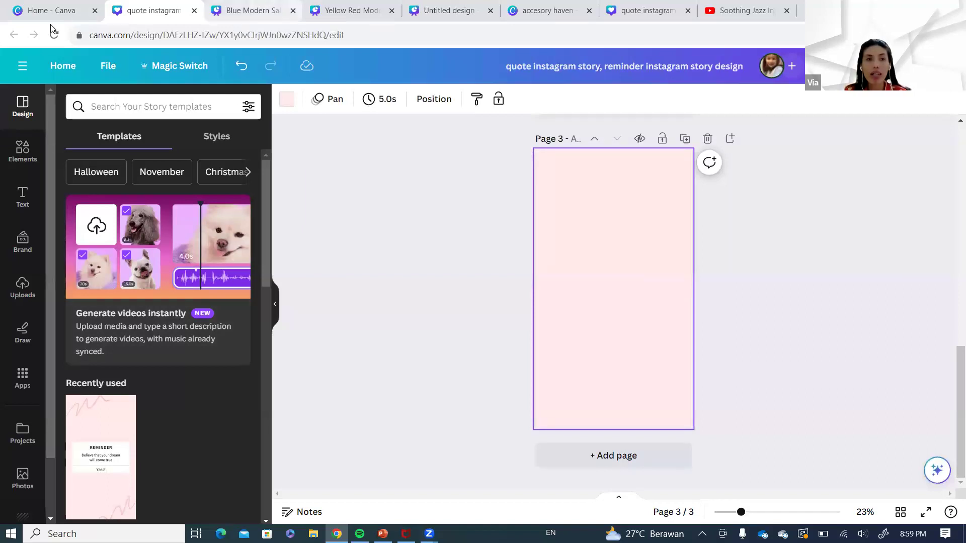
{"action": "left_click", "coordinate": [19, 14]}
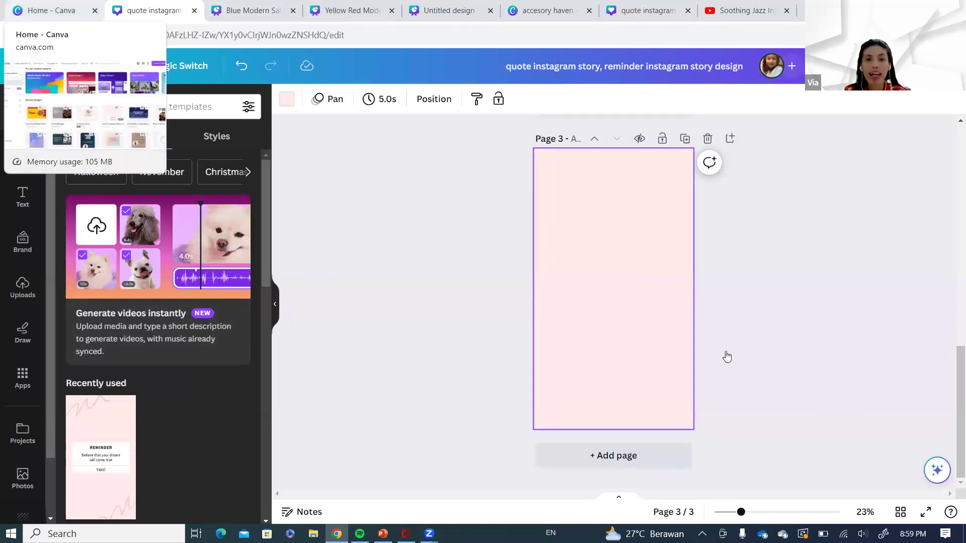
{"action": "left_click", "coordinate": [356, 331]}
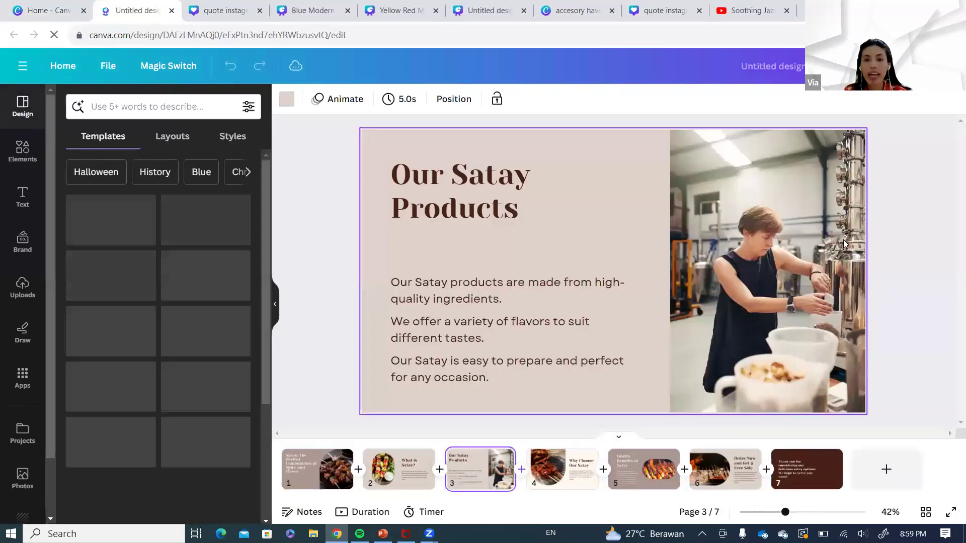
- Delete the worker photo from the Our Satay Products page, undo the deletion, and delete the photo again
{"action": "left_click", "coordinate": [752, 249]}
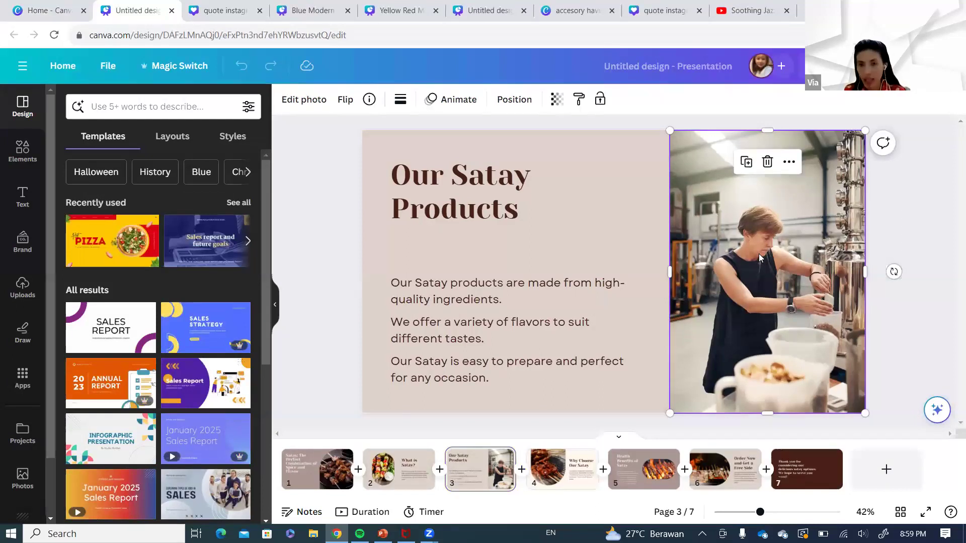
{"action": "key", "text": "Delete"}
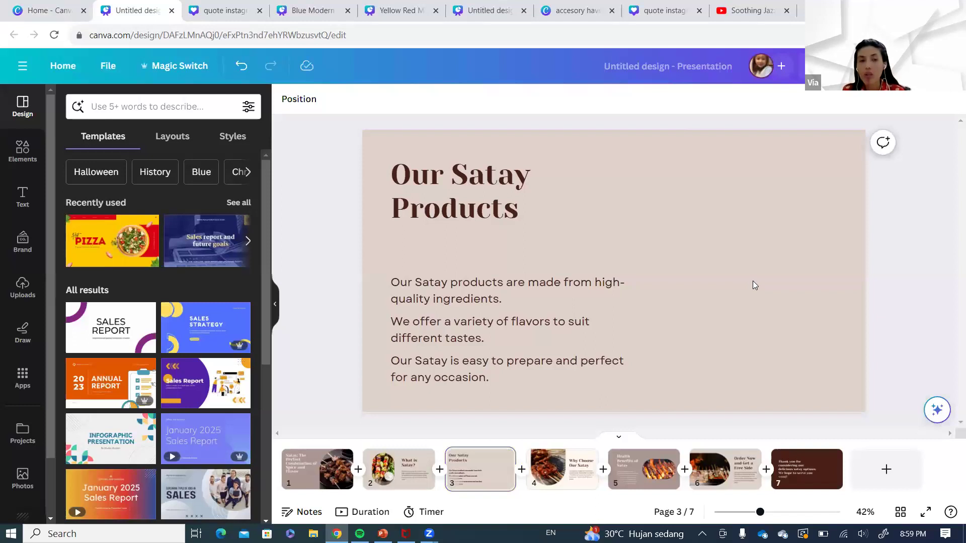
{"action": "key", "text": "ctrl+z"}
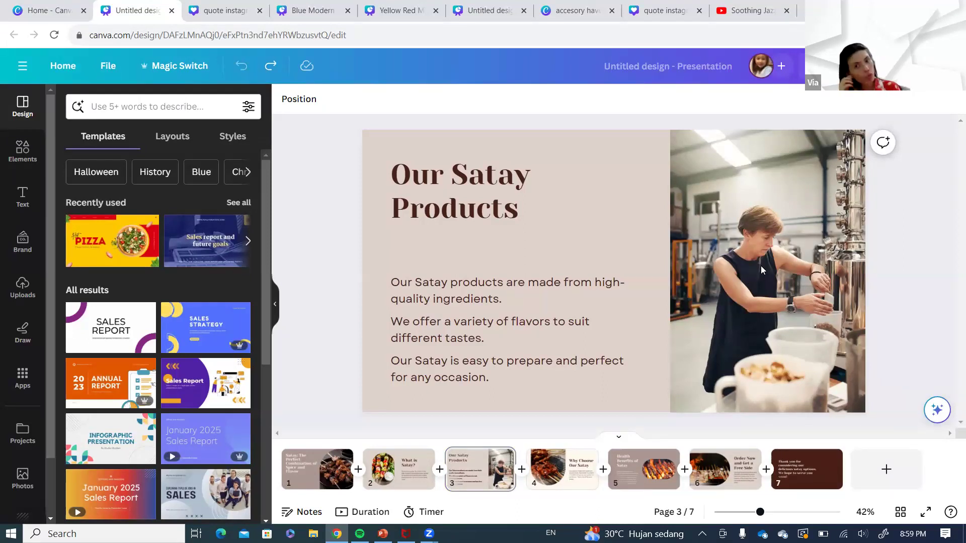
{"action": "left_click", "coordinate": [784, 245]}
{"action": "key", "text": "Delete"}
- Search the elements for "kitchen" and look over the results
{"action": "left_click", "coordinate": [23, 151]}
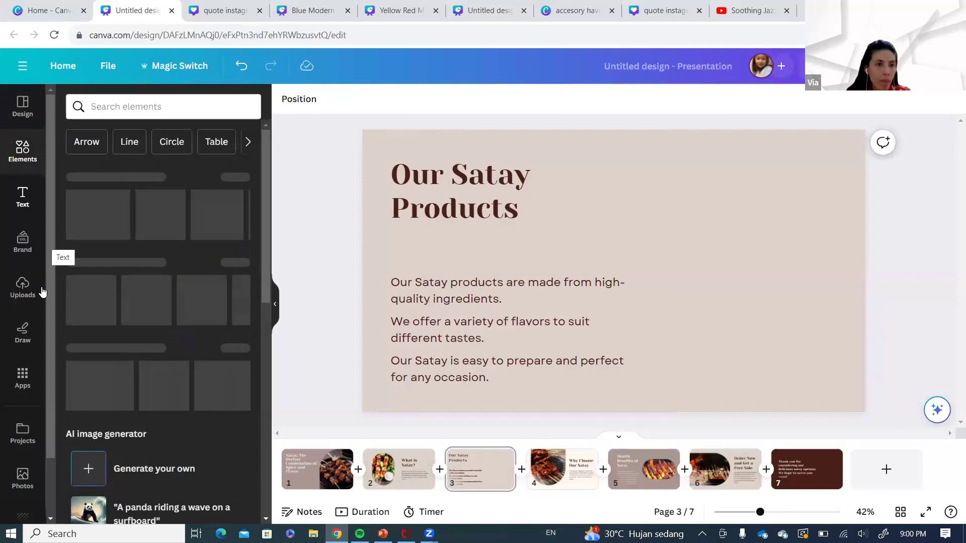
{"action": "left_click", "coordinate": [142, 106]}
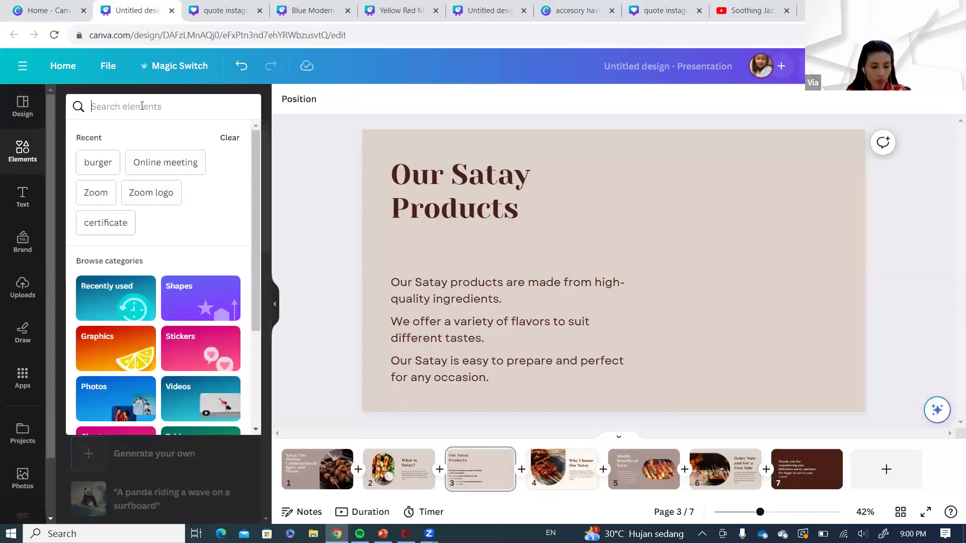
{"action": "type", "text": "kitchen"}
{"action": "key", "text": "Return"}
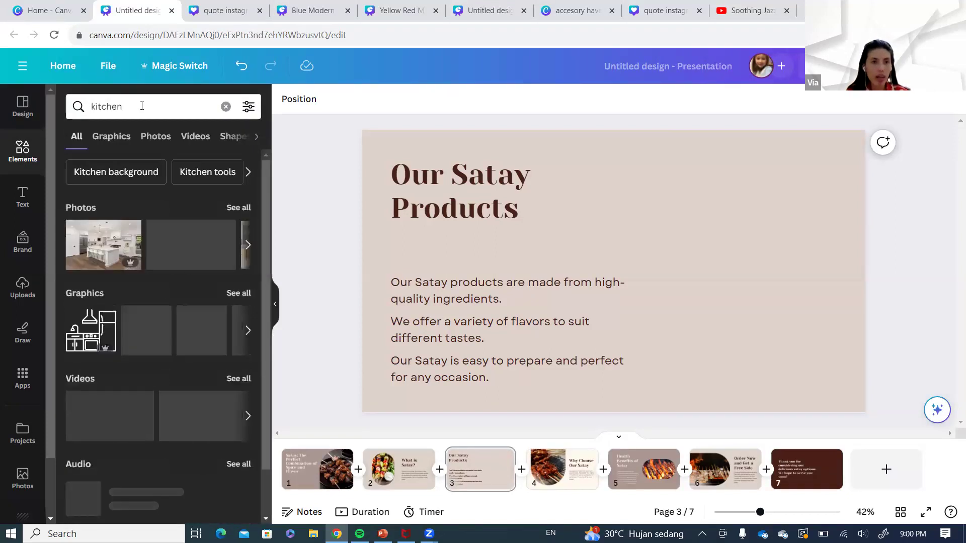
{"action": "scroll", "coordinate": [243, 300], "scroll_direction": "down", "scroll_amount": 1}
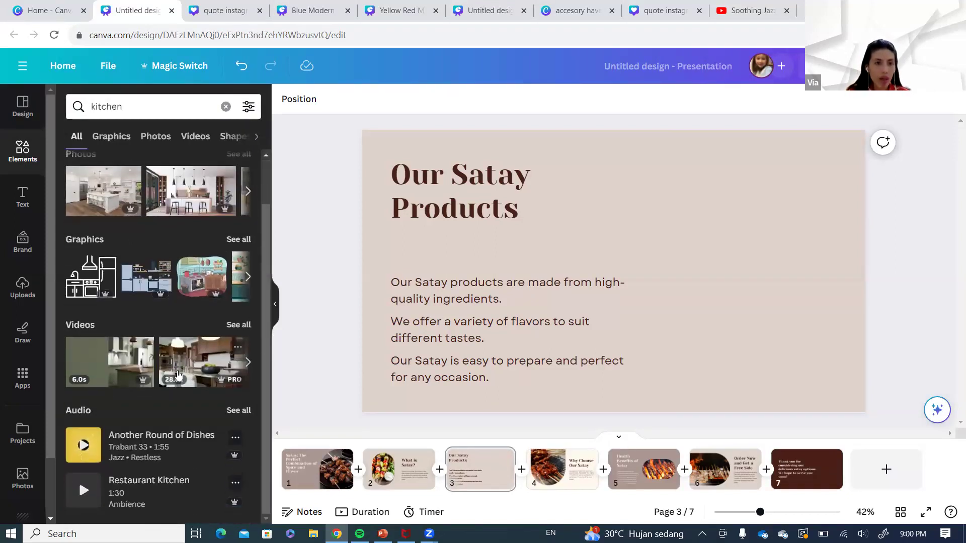
- Search the elements for "people and kitchen" instead and show only the photo results
{"action": "left_click", "coordinate": [160, 106]}
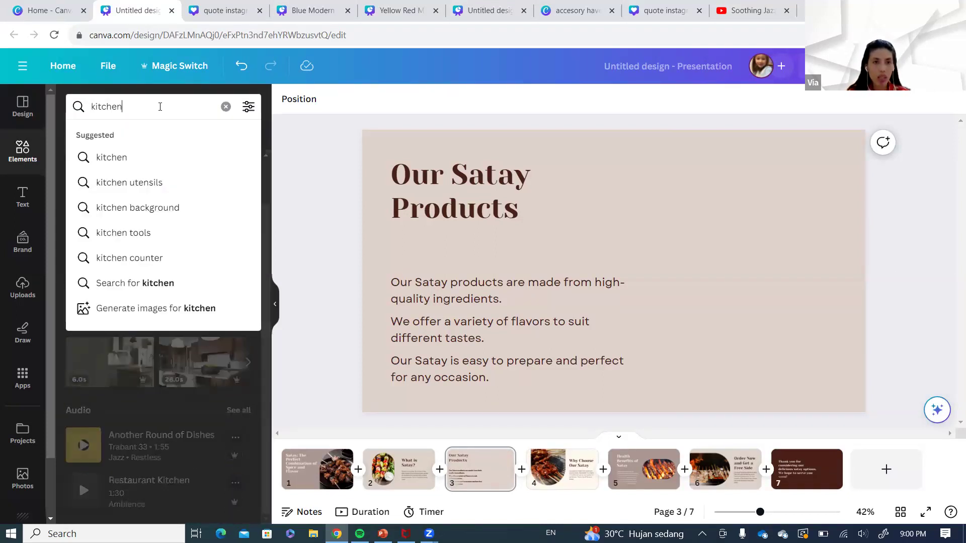
{"action": "key", "text": "BackSpace"}
{"action": "key", "text": "BackSpace"}
{"action": "key", "text": "BackSpace"}
{"action": "key", "text": "BackSpace"}
{"action": "key", "text": "BackSpace"}
{"action": "key", "text": "BackSpace"}
{"action": "key", "text": "BackSpace"}
{"action": "type", "text": "peop"}
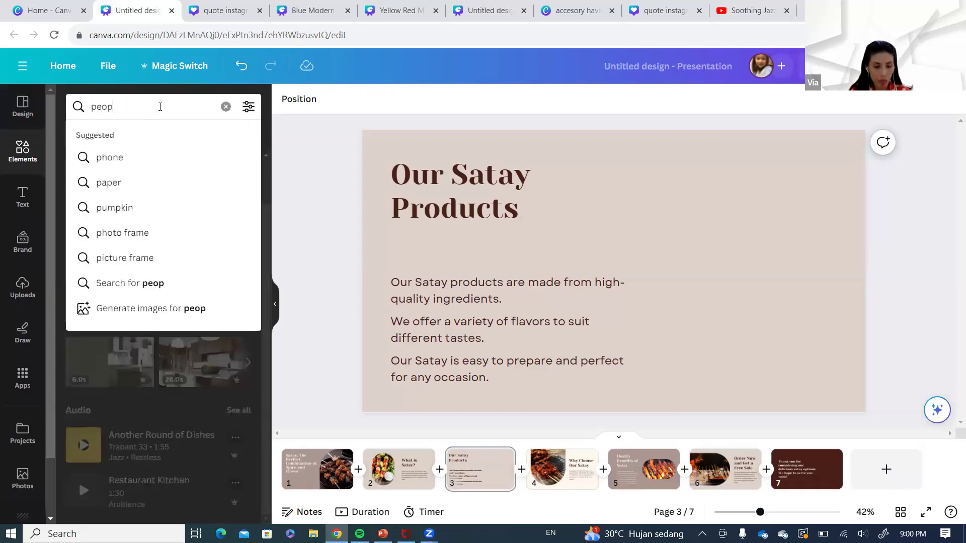
{"action": "type", "text": "le and kitchen"}
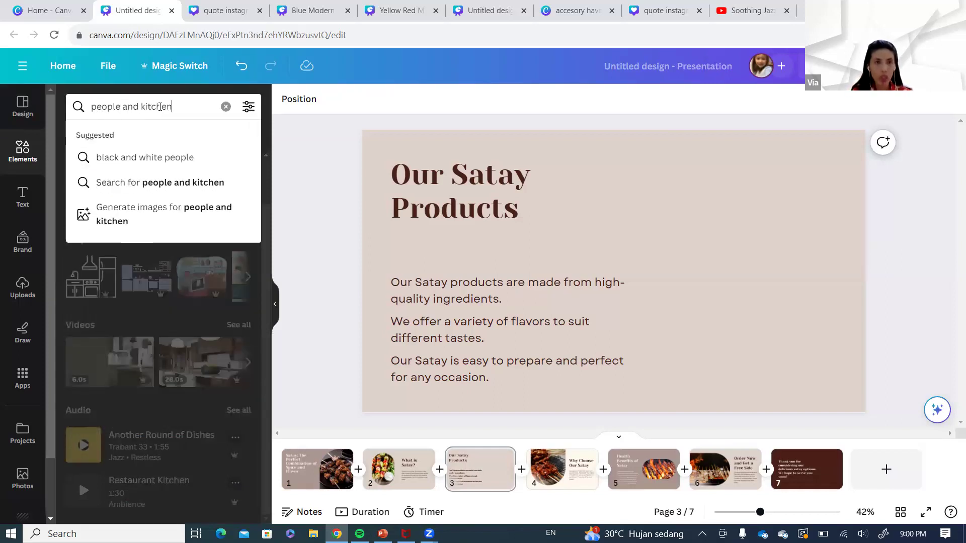
{"action": "key", "text": "Return"}
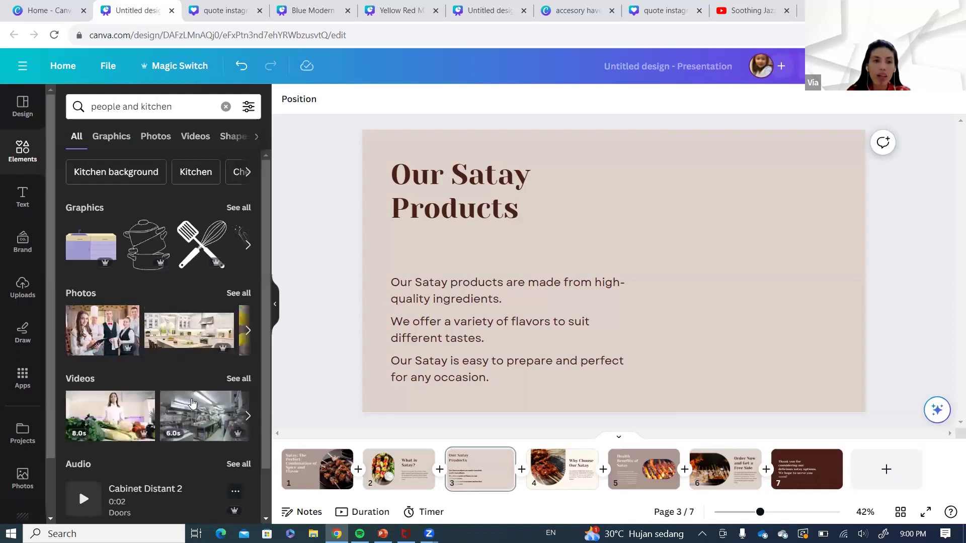
{"action": "scroll", "coordinate": [196, 410], "scroll_direction": "down", "scroll_amount": 1}
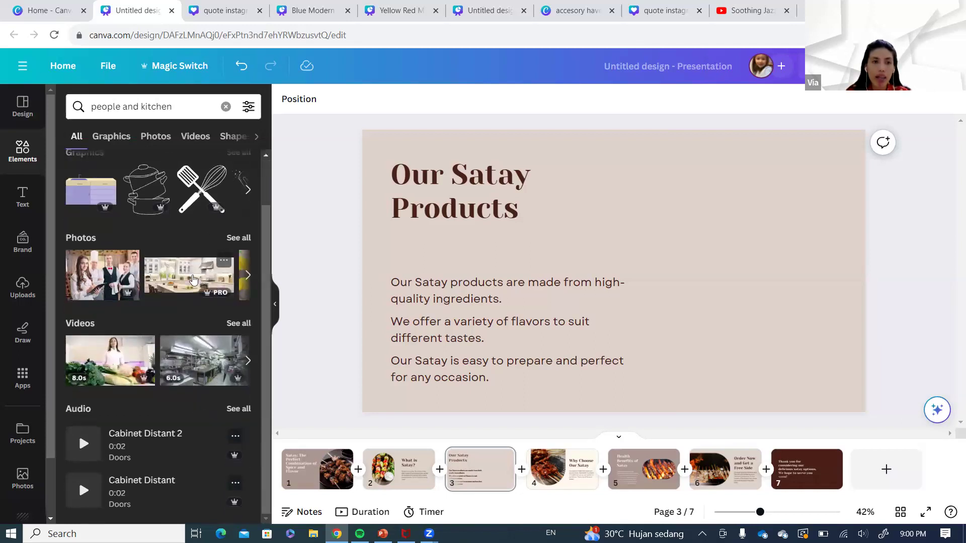
{"action": "left_click", "coordinate": [111, 136]}
{"action": "left_click", "coordinate": [157, 136]}
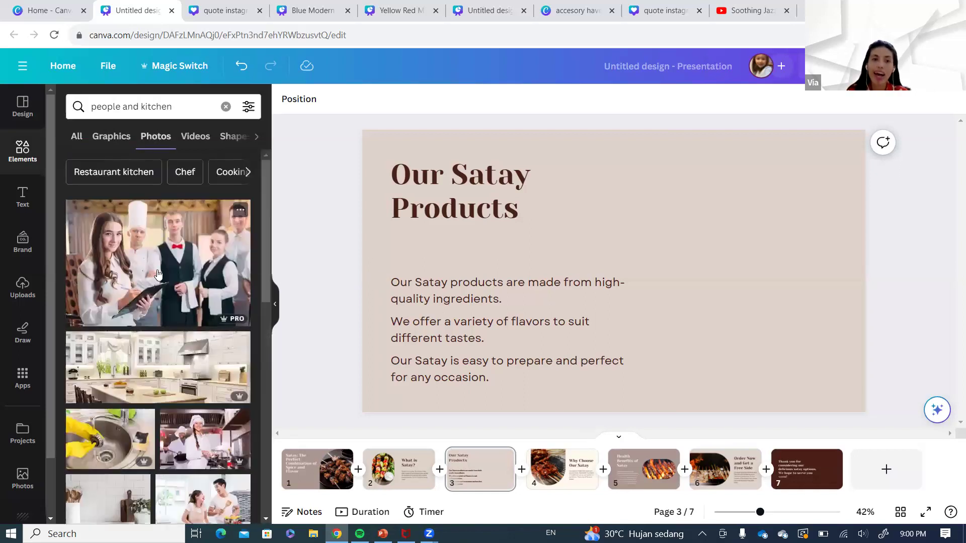
- Insert the bright white kitchen photo on page 3 and fit it into the empty area beside the satay text
{"action": "scroll", "coordinate": [164, 264], "scroll_direction": "down", "scroll_amount": 1}
{"action": "scroll", "coordinate": [194, 312], "scroll_direction": "down", "scroll_amount": 2}
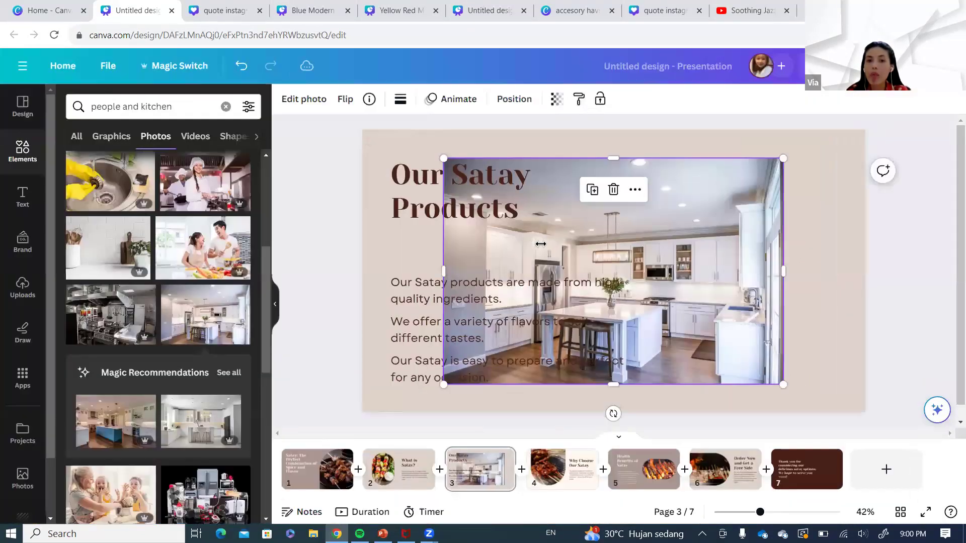
{"action": "scroll", "coordinate": [533, 250], "scroll_direction": "down", "scroll_amount": 1}
{"action": "left_click_drag", "start_coordinate": [672, 251], "coordinate": [640, 261]}
{"action": "left_click_drag", "start_coordinate": [738, 349], "coordinate": [727, 390]}
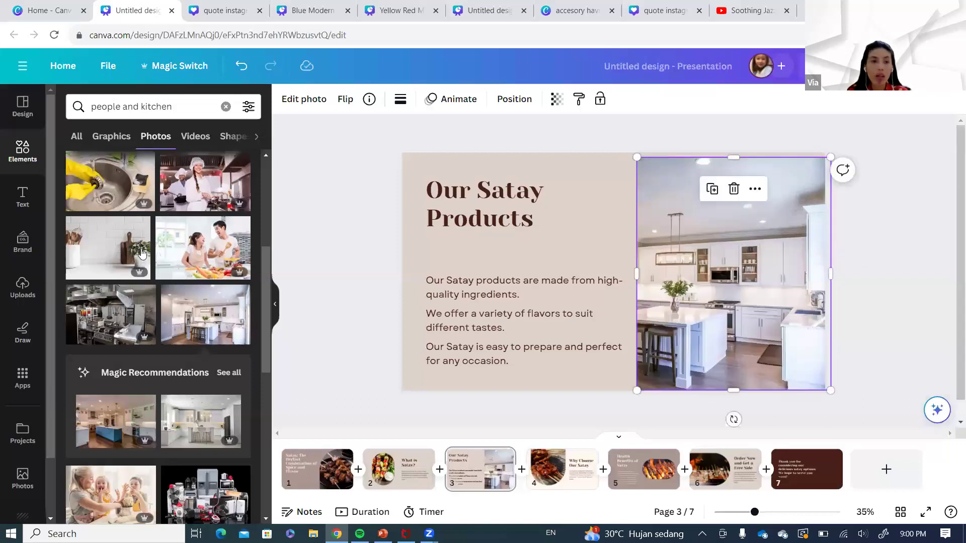
- Look through the video and graphics results for "people and kitchen"
{"action": "left_click", "coordinate": [208, 142]}
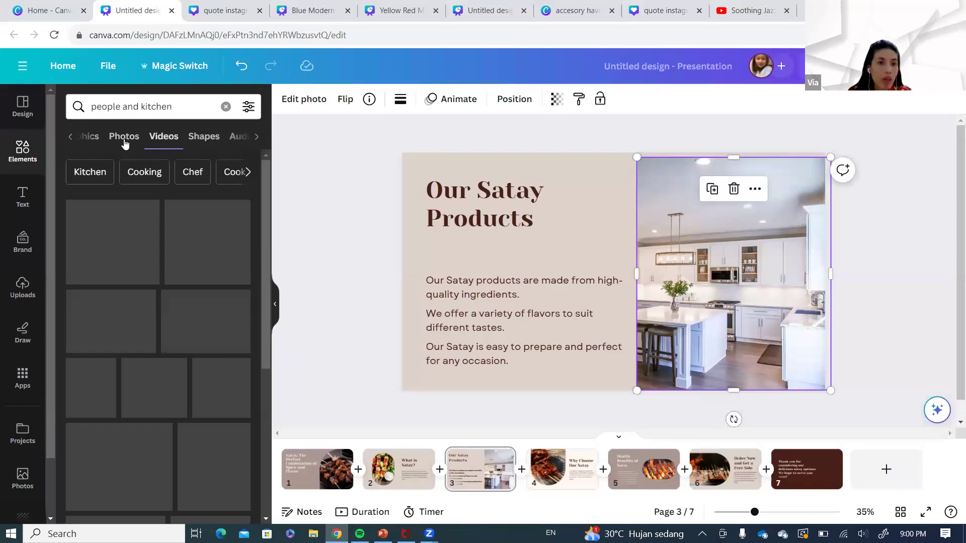
{"action": "left_click", "coordinate": [89, 141]}
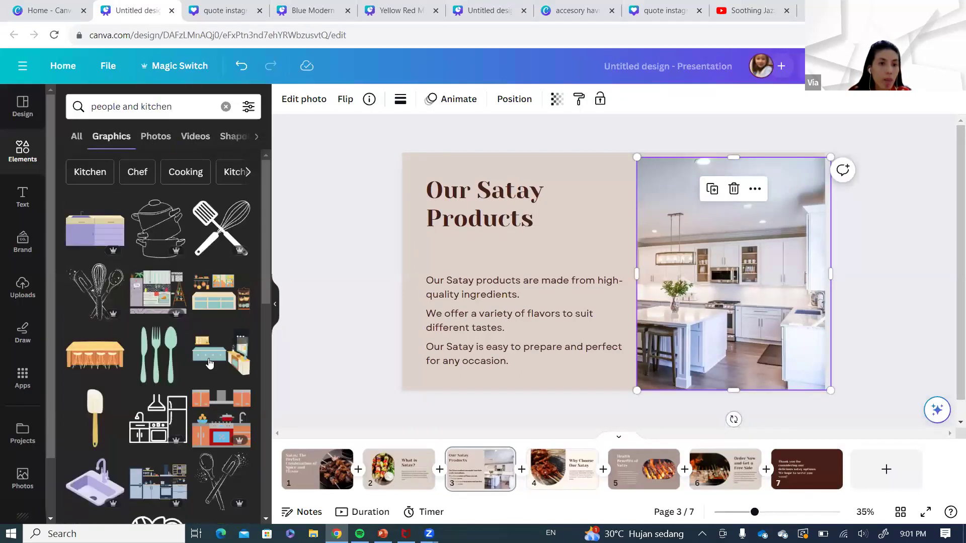
{"action": "scroll", "coordinate": [210, 363], "scroll_direction": "down", "scroll_amount": 5}
{"action": "scroll", "coordinate": [210, 363], "scroll_direction": "down", "scroll_amount": 3}
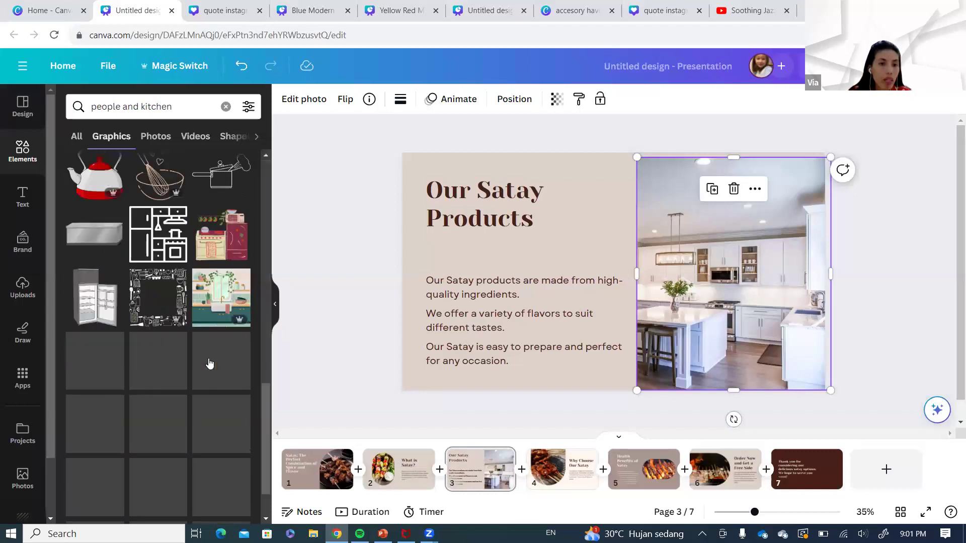
{"action": "scroll", "coordinate": [209, 363], "scroll_direction": "down", "scroll_amount": 3}
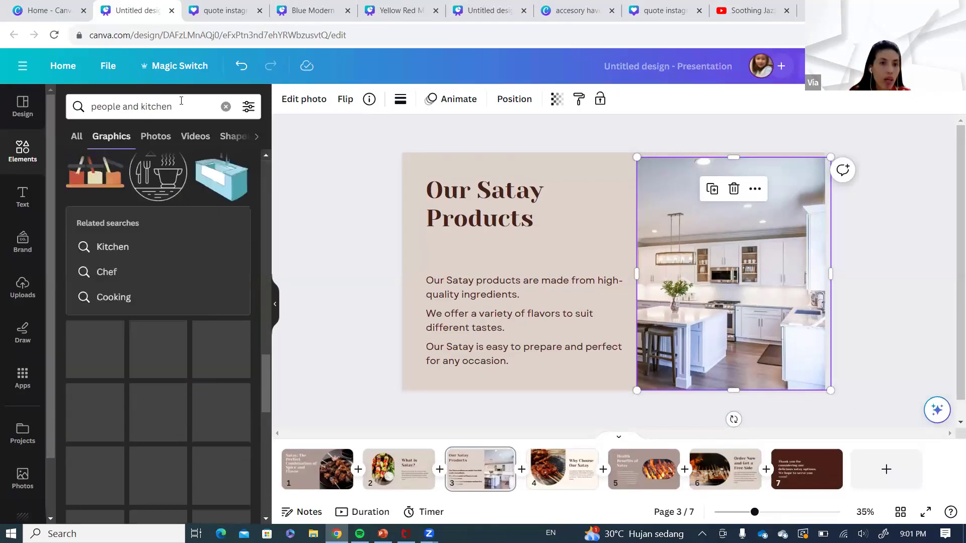
- Search the graphics for "people" and look through the illustrated figures
{"action": "left_click", "coordinate": [85, 97]}
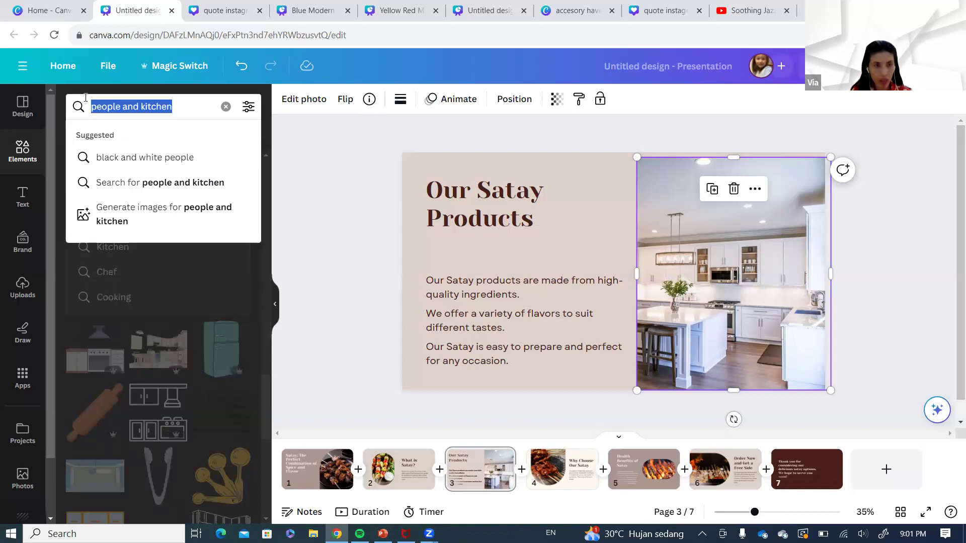
{"action": "type", "text": "people"}
{"action": "key", "text": "Return"}
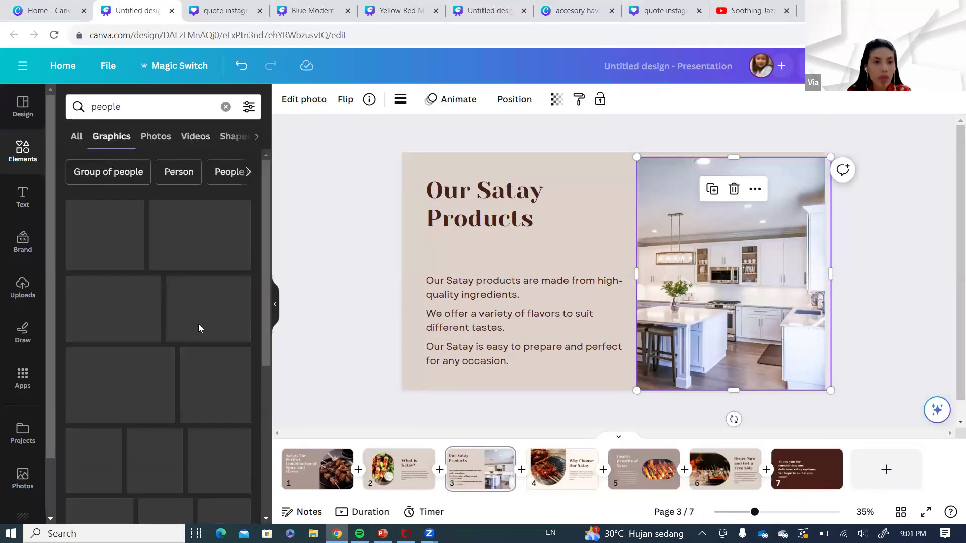
{"action": "scroll", "coordinate": [191, 329], "scroll_direction": "down", "scroll_amount": 5}
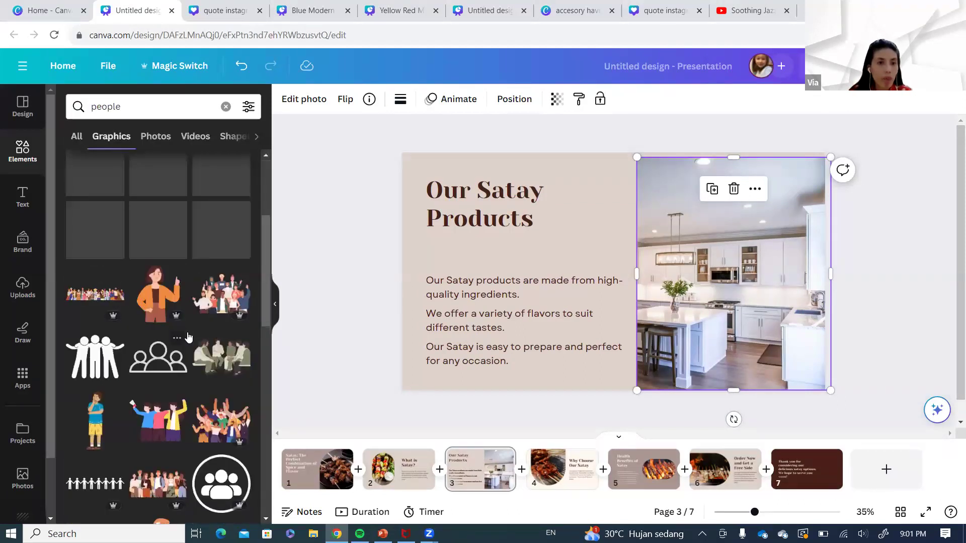
{"action": "scroll", "coordinate": [188, 337], "scroll_direction": "down", "scroll_amount": 3}
- Add the graphic of the boy in a blue shirt and yellow shorts, enlarge it, and stand it in front of the kitchen photo
{"action": "left_click", "coordinate": [96, 297]}
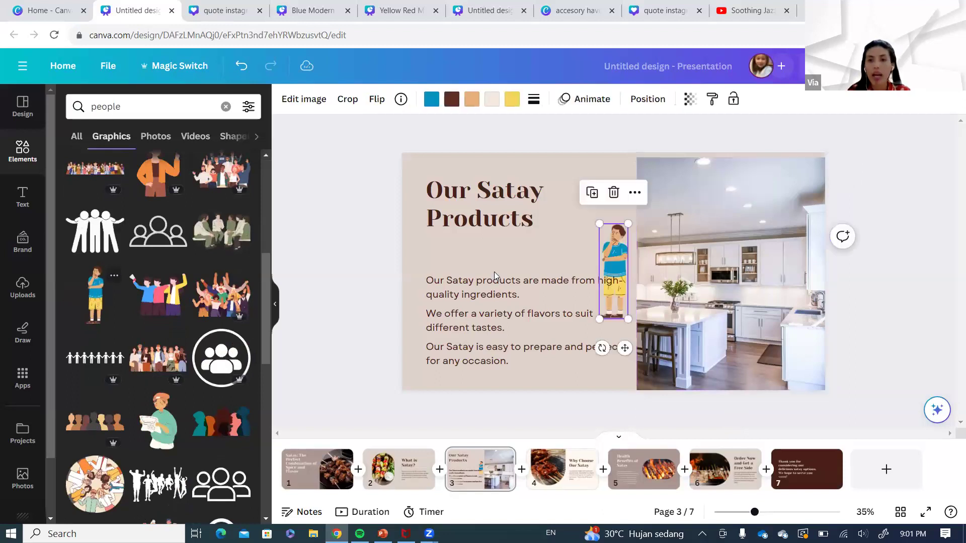
{"action": "left_click_drag", "start_coordinate": [608, 266], "coordinate": [746, 308]}
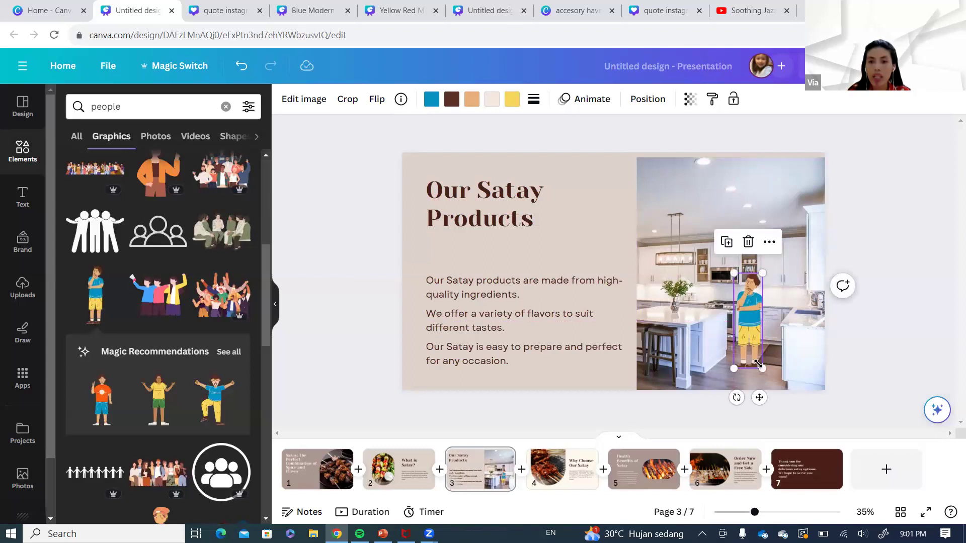
{"action": "left_click_drag", "start_coordinate": [761, 370], "coordinate": [779, 420]}
{"action": "left_click_drag", "start_coordinate": [762, 318], "coordinate": [757, 288]}
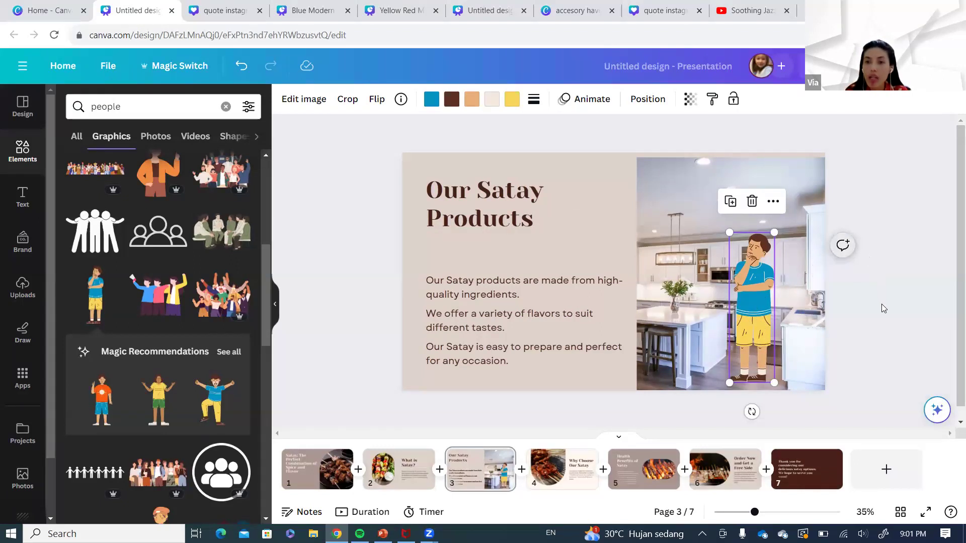
- Open cropping for the boy graphic, cancel it, and delete the graphic from the page
{"action": "double_click", "coordinate": [752, 273]}
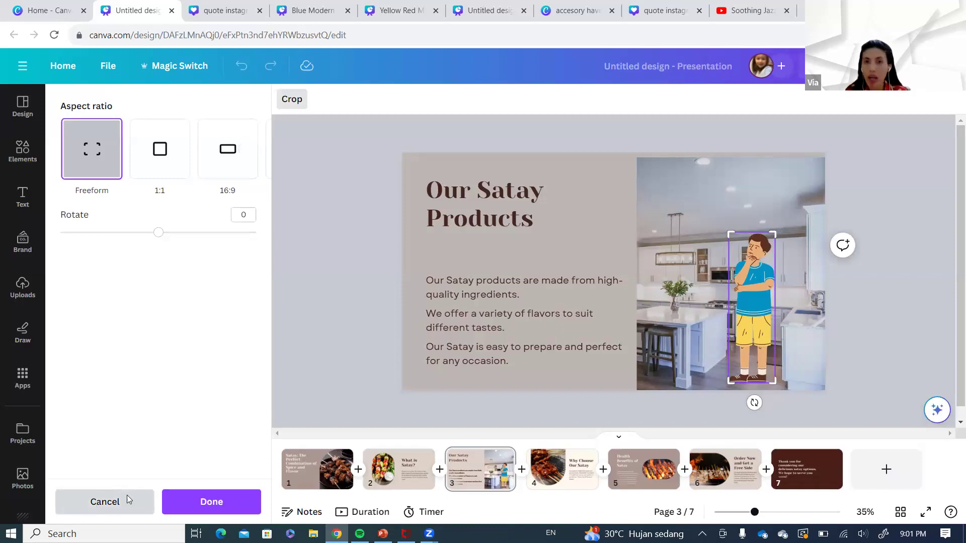
{"action": "left_click", "coordinate": [98, 502]}
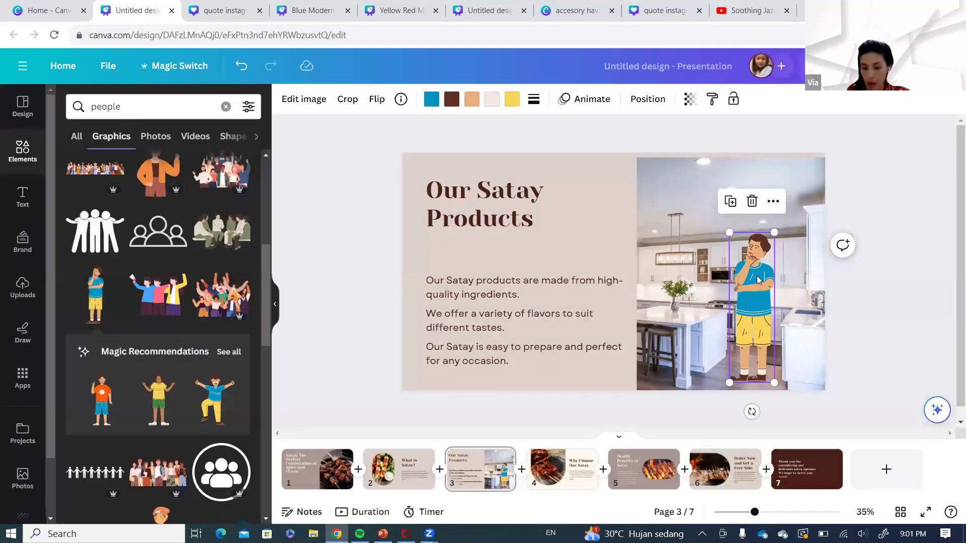
{"action": "key", "text": "Delete"}
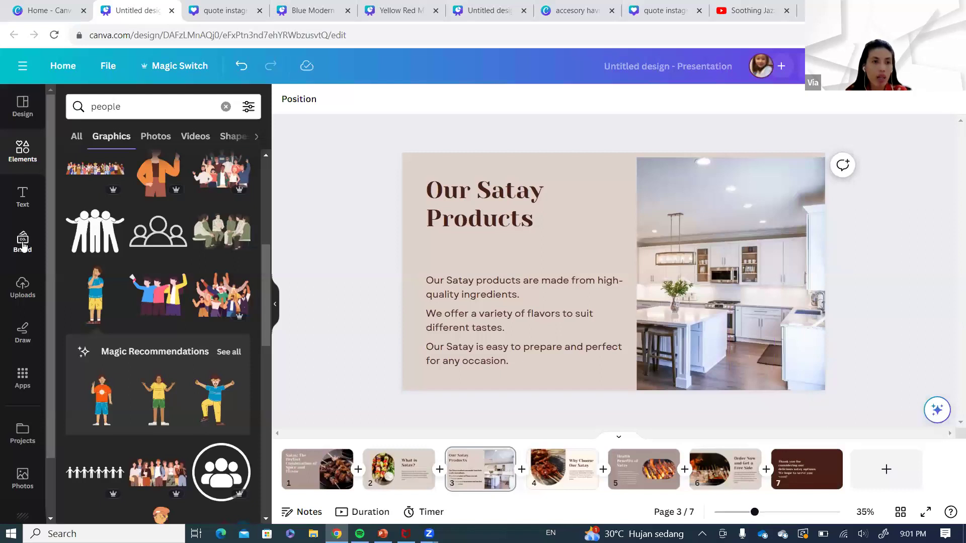
- Find the portrait of the long-haired woman in a white shirt among the uploaded images and place it over the kitchen photo
{"action": "left_click", "coordinate": [22, 245]}
{"action": "left_click", "coordinate": [23, 287]}
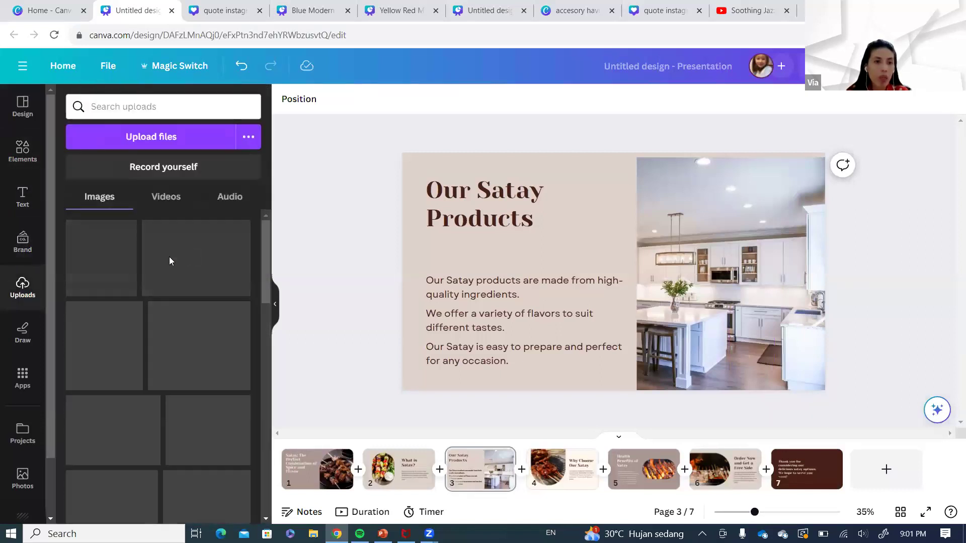
{"action": "scroll", "coordinate": [184, 366], "scroll_direction": "down", "scroll_amount": 10}
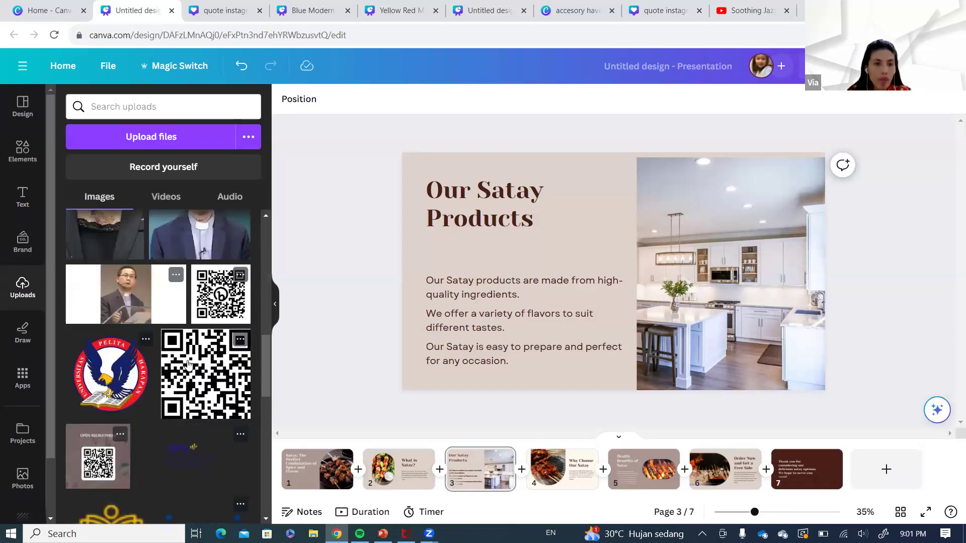
{"action": "scroll", "coordinate": [187, 363], "scroll_direction": "down", "scroll_amount": 10}
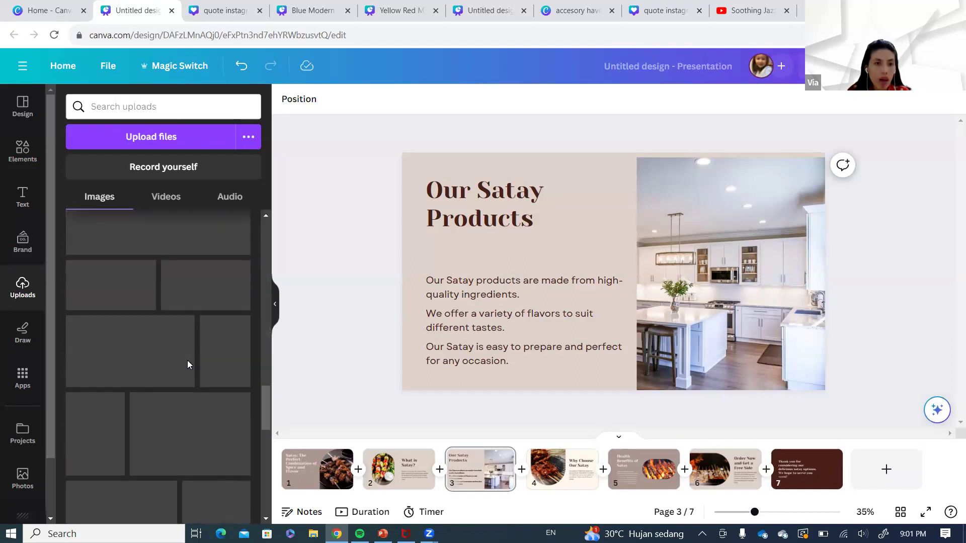
{"action": "scroll", "coordinate": [187, 360], "scroll_direction": "down", "scroll_amount": 5}
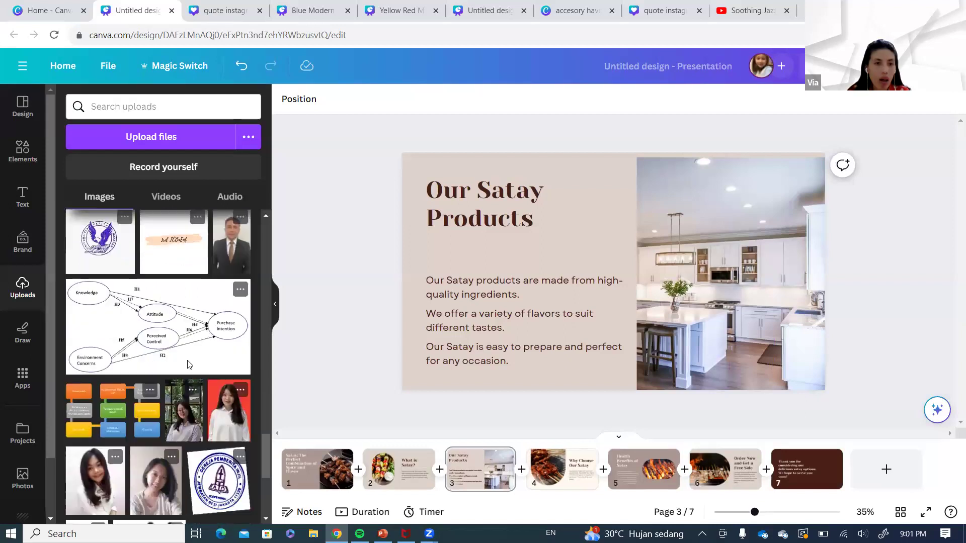
{"action": "scroll", "coordinate": [190, 364], "scroll_direction": "down", "scroll_amount": 2}
{"action": "scroll", "coordinate": [195, 386], "scroll_direction": "down", "scroll_amount": 5}
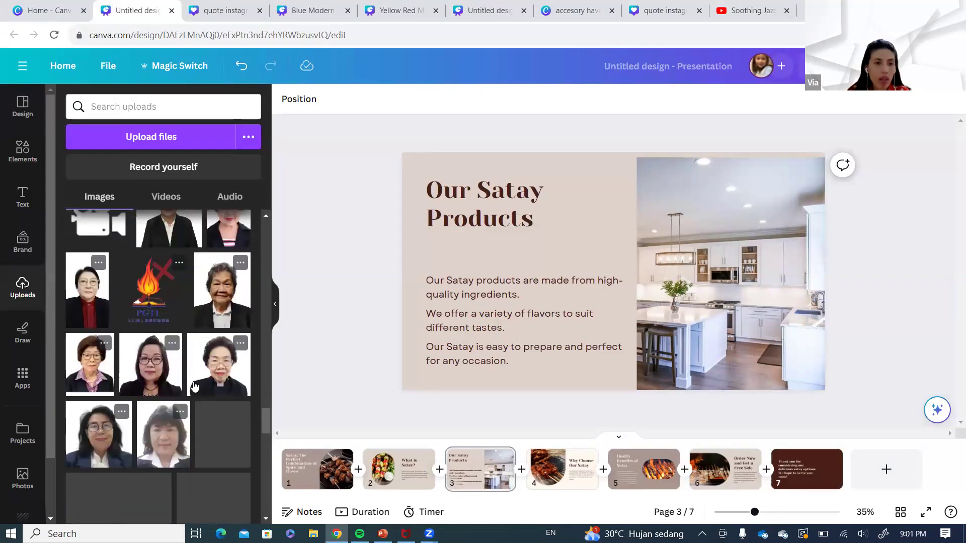
{"action": "scroll", "coordinate": [195, 386], "scroll_direction": "up", "scroll_amount": 10}
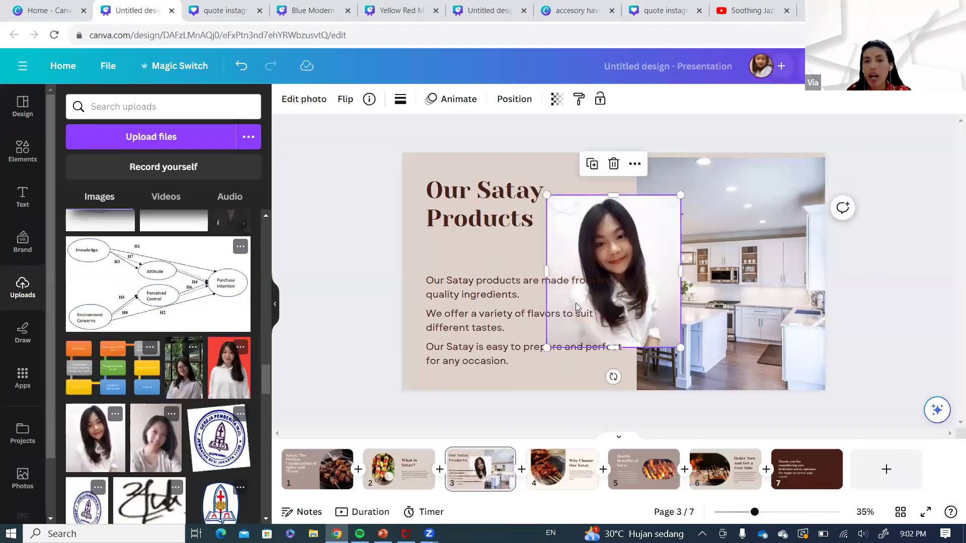
{"action": "left_click_drag", "start_coordinate": [609, 254], "coordinate": [738, 270]}
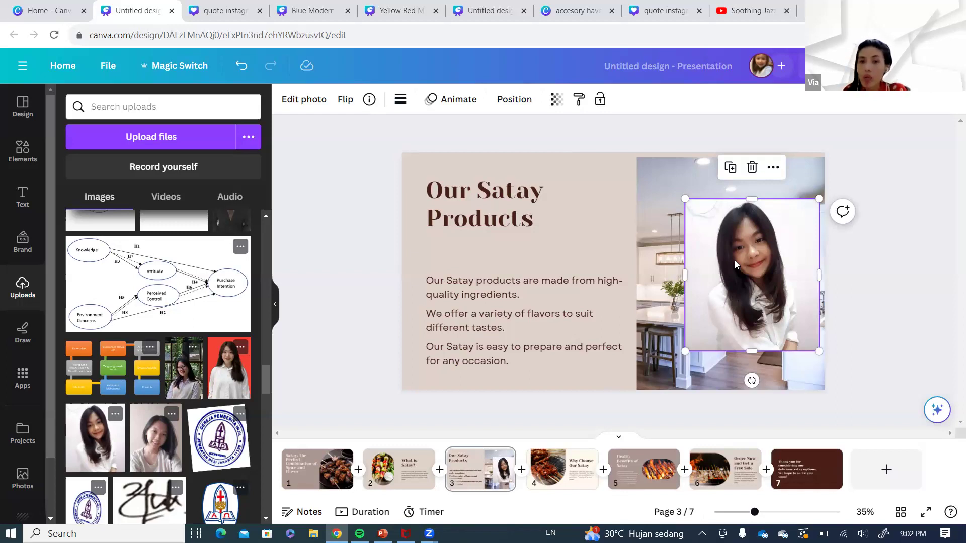
- Try replacing the page background with the portrait, undo the replacement, and reselect the portrait
{"action": "right_click", "coordinate": [734, 260]}
{"action": "left_click", "coordinate": [698, 252]}
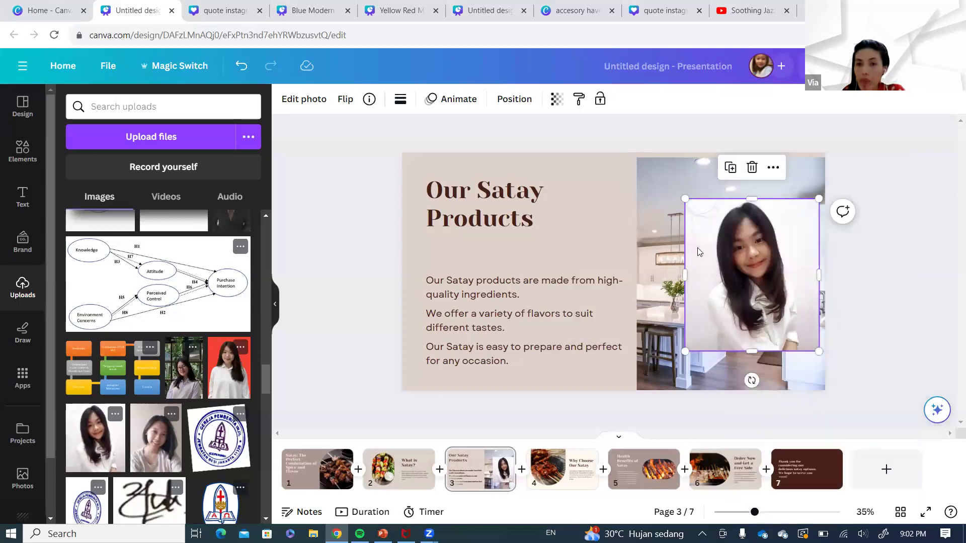
{"action": "right_click", "coordinate": [699, 252]}
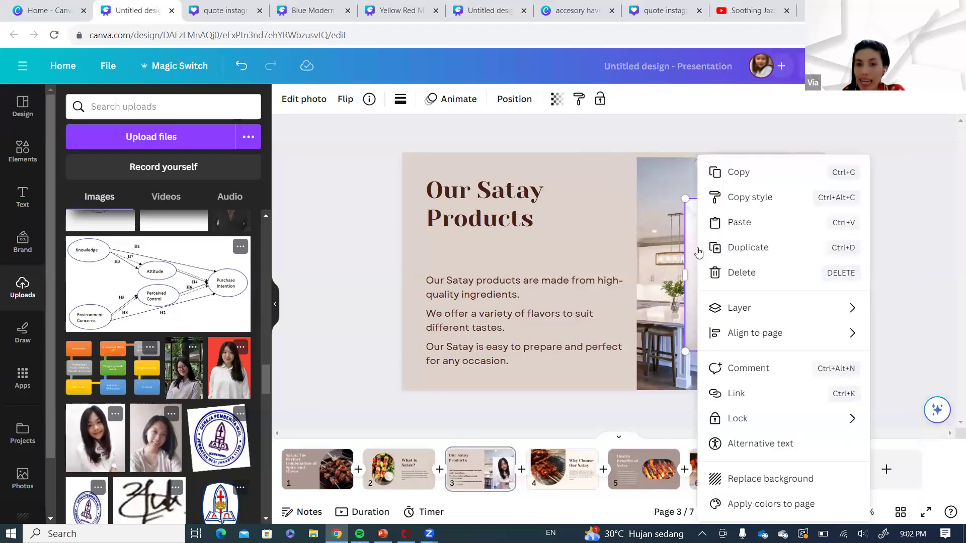
{"action": "left_click", "coordinate": [795, 480]}
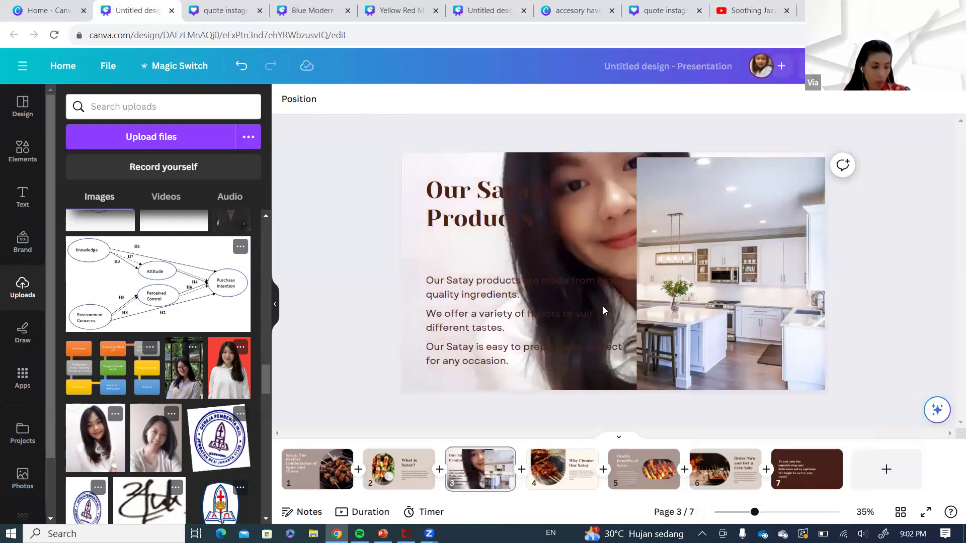
{"action": "key", "text": "ctrl+z"}
{"action": "left_click", "coordinate": [762, 262]}
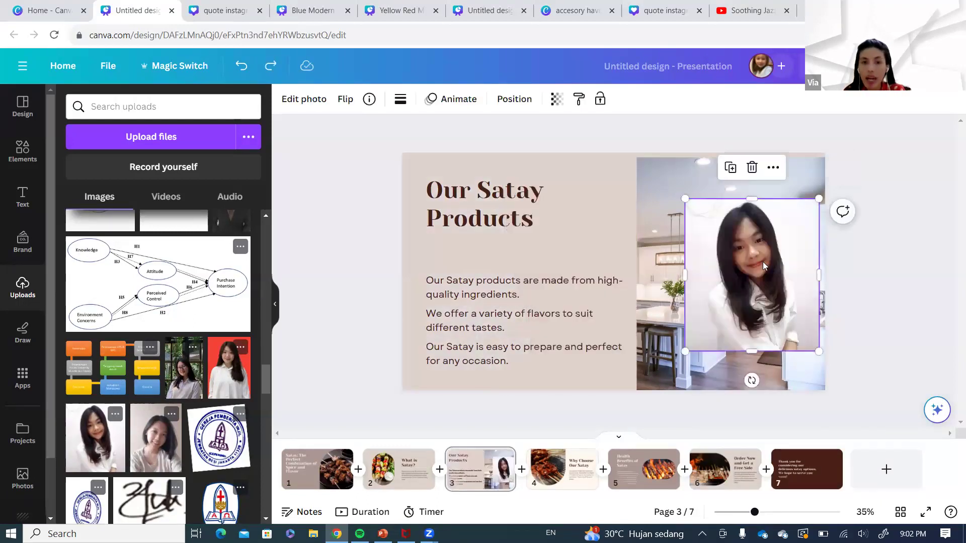
- Add a new page at the end of the presentation and insert the same uploaded portrait on it
{"action": "left_click", "coordinate": [886, 468]}
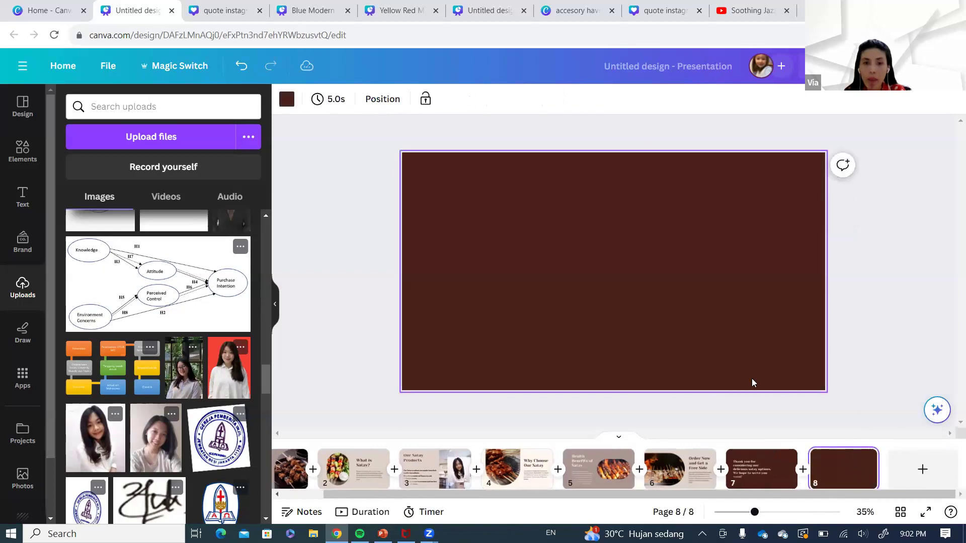
{"action": "left_click", "coordinate": [86, 449]}
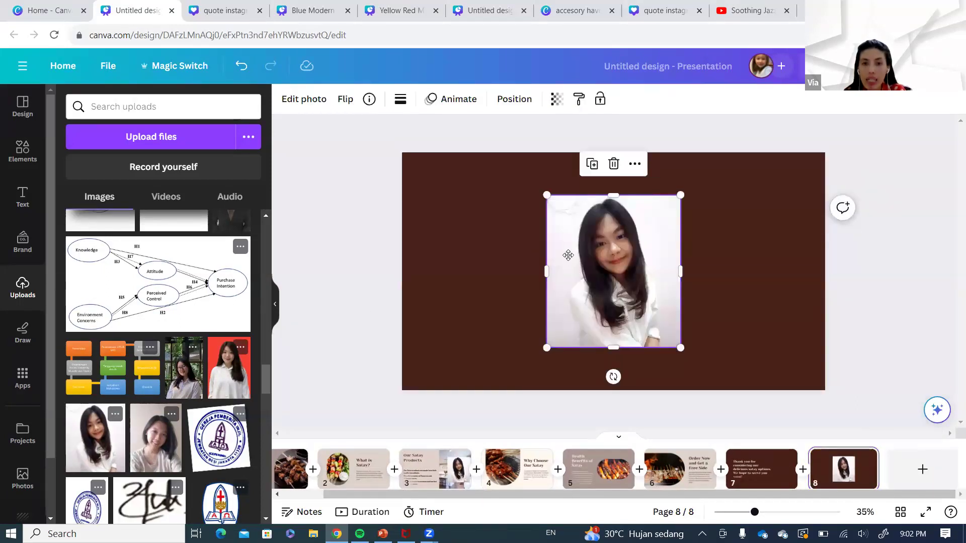
{"action": "double_click", "coordinate": [568, 257]}
{"action": "right_click", "coordinate": [569, 258]}
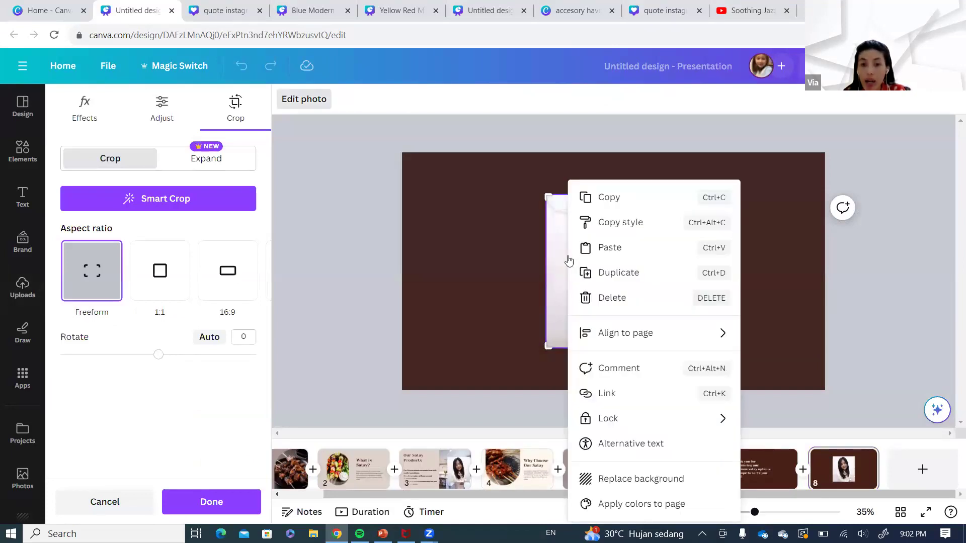
{"action": "left_click", "coordinate": [560, 255]}
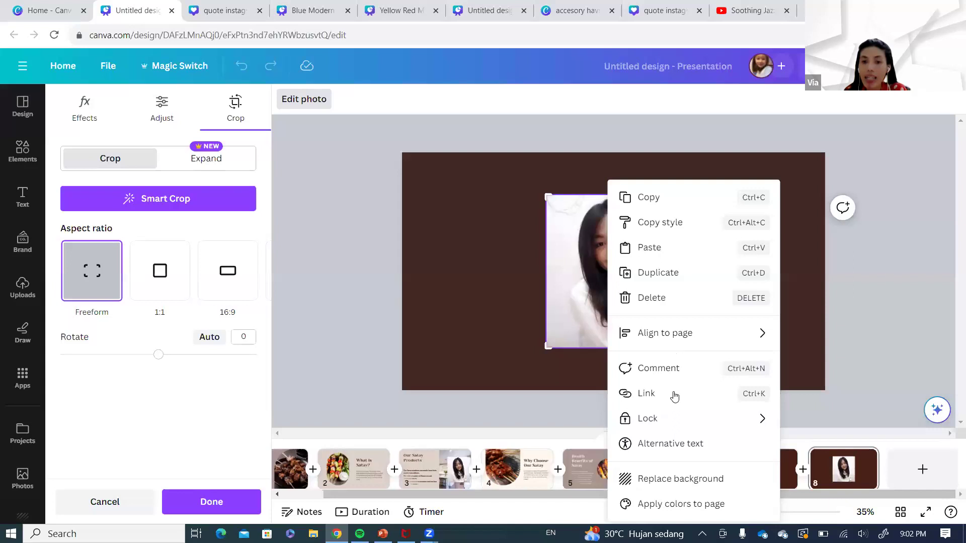
{"action": "left_click", "coordinate": [576, 285]}
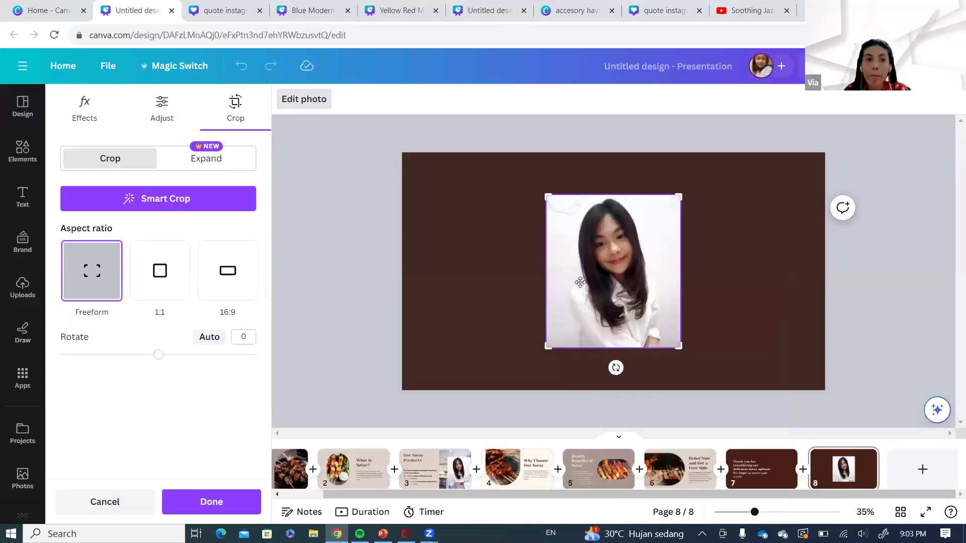
{"action": "left_click", "coordinate": [102, 501]}
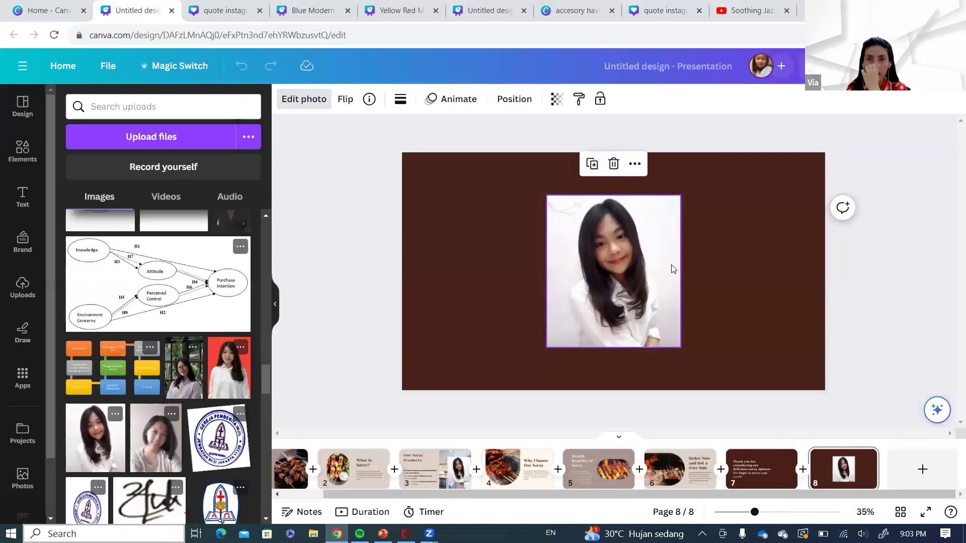
- Set the portrait's transparency to 96 and copy its style
{"action": "left_click", "coordinate": [557, 101]}
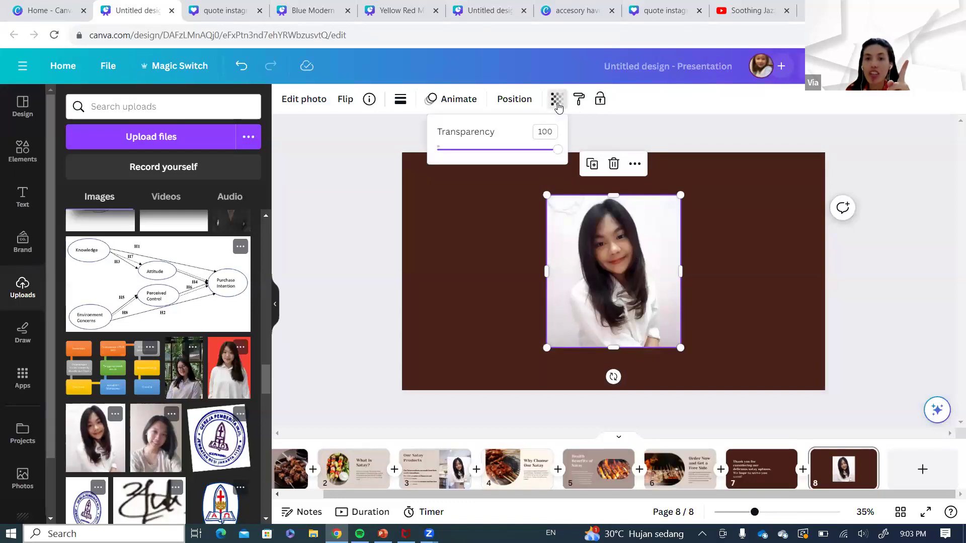
{"action": "mouse_move", "coordinate": [555, 150]}
{"action": "left_mouse_down"}
{"action": "mouse_move", "coordinate": [448, 150]}
{"action": "mouse_move", "coordinate": [550, 160]}
{"action": "mouse_move", "coordinate": [553, 150]}
{"action": "left_mouse_up"}
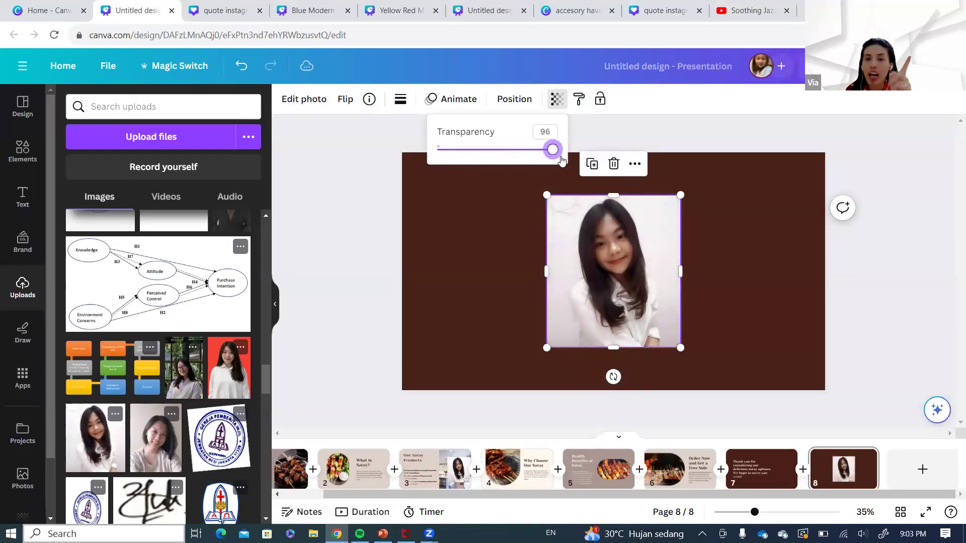
{"action": "left_click", "coordinate": [579, 100]}
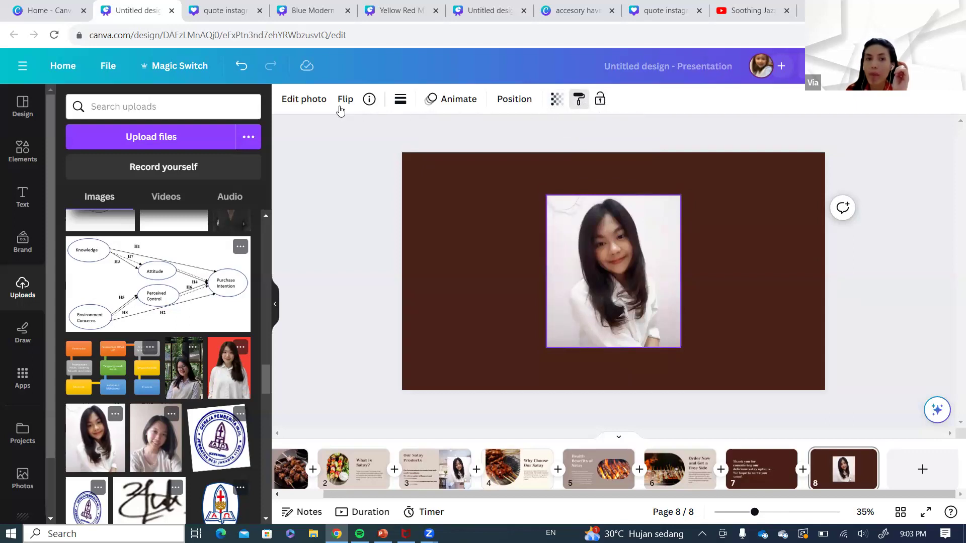
- Try the Glow shadow on the portrait, apply the Drop shadow instead, and return to the photo effects
{"action": "left_click", "coordinate": [314, 104]}
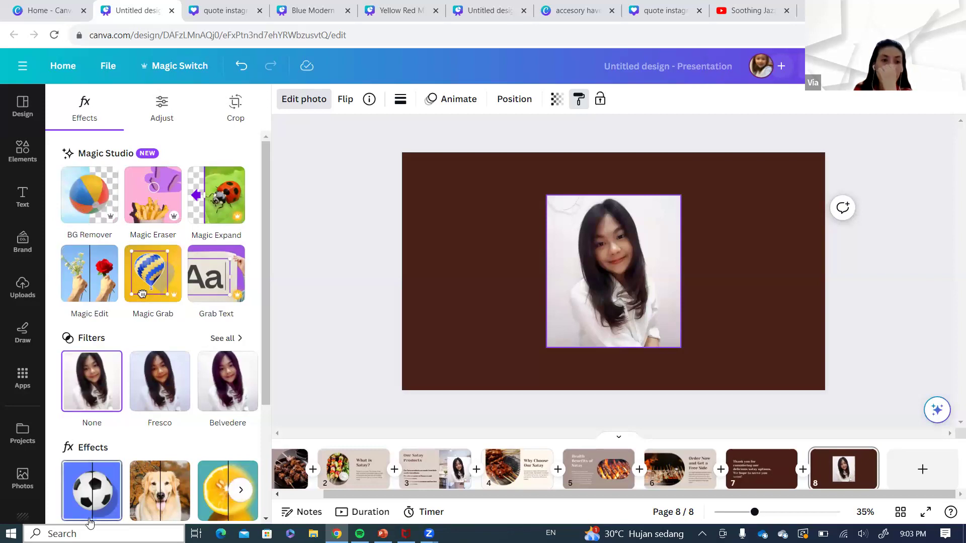
{"action": "left_click", "coordinate": [80, 488]}
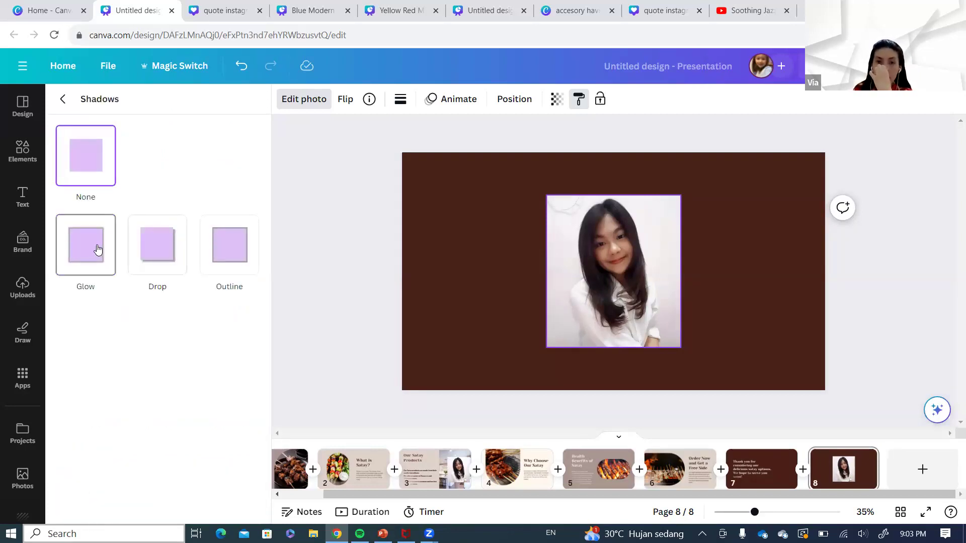
{"action": "left_click", "coordinate": [114, 249]}
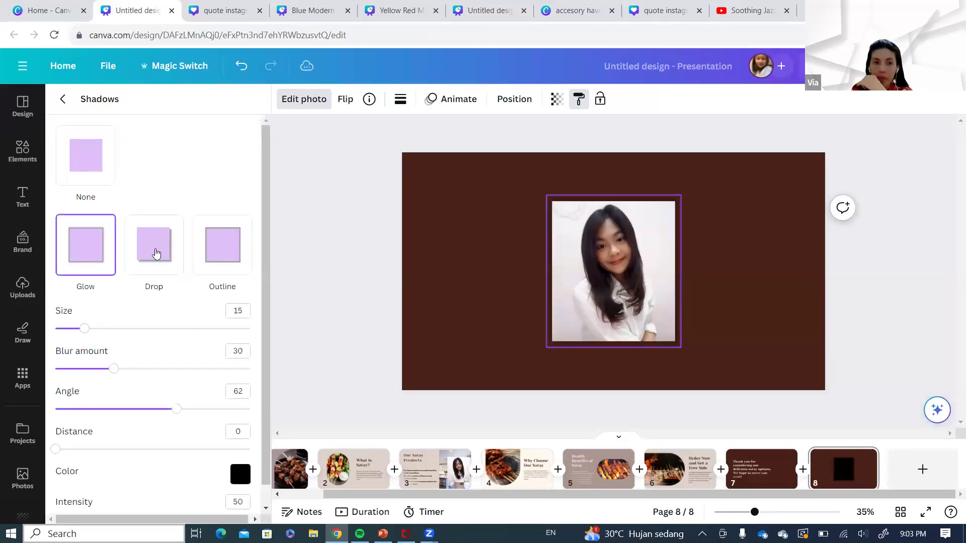
{"action": "left_click", "coordinate": [169, 252]}
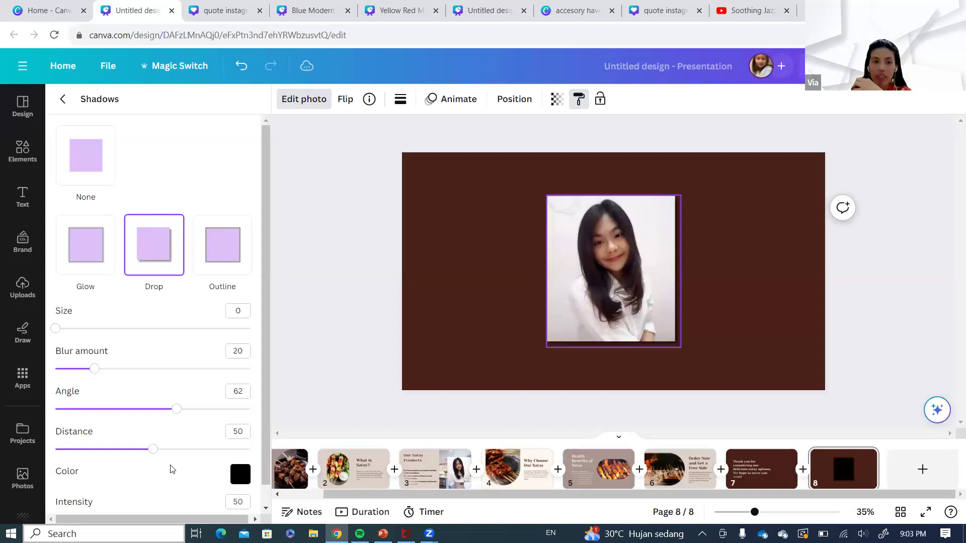
{"action": "scroll", "coordinate": [173, 465], "scroll_direction": "down", "scroll_amount": 1}
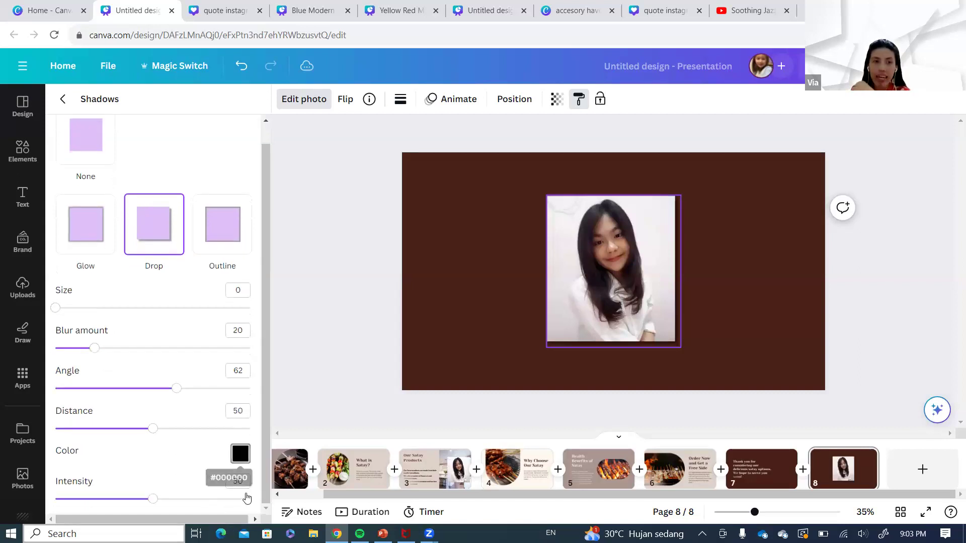
{"action": "left_click", "coordinate": [64, 101]}
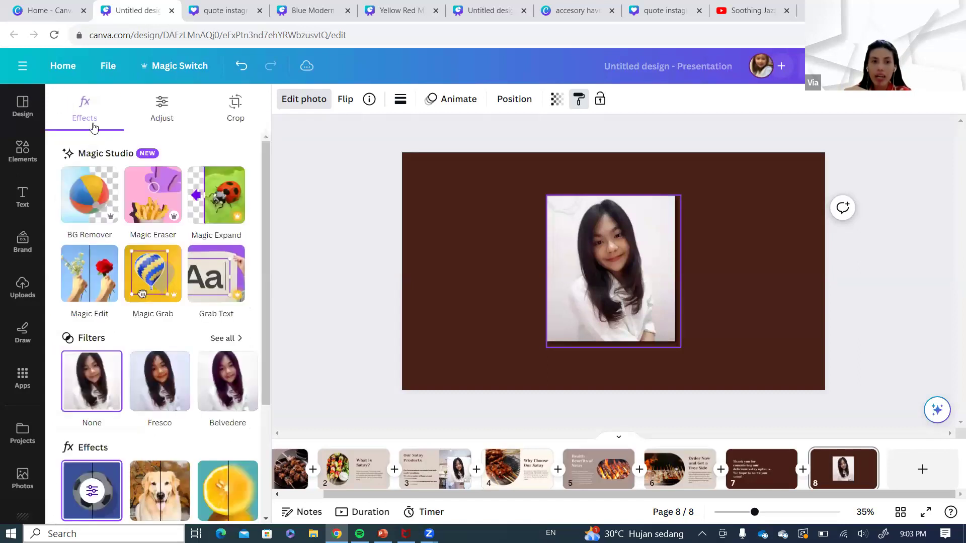
- Remove the portrait's background and brush over the empty area beside the head with Magic Eraser
{"action": "left_click", "coordinate": [89, 195]}
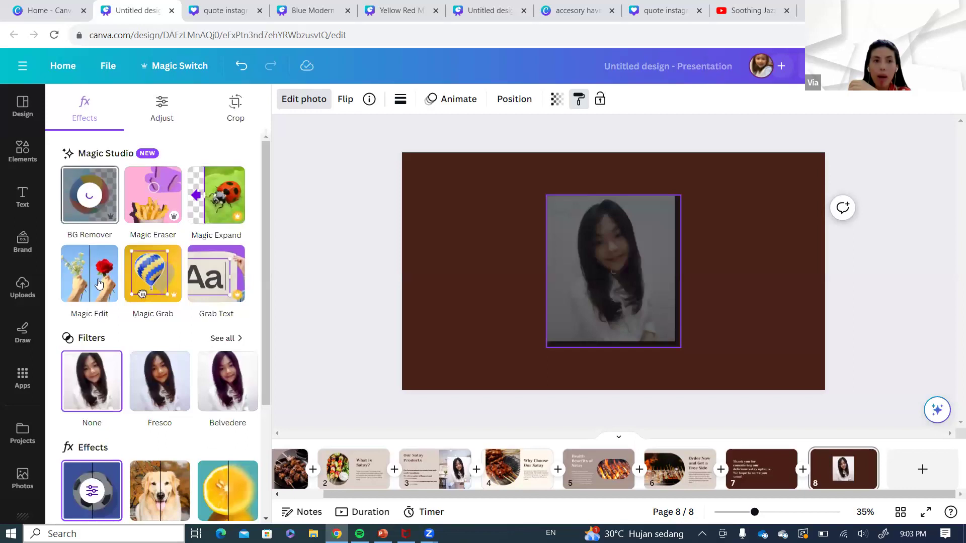
{"action": "left_click", "coordinate": [147, 203]}
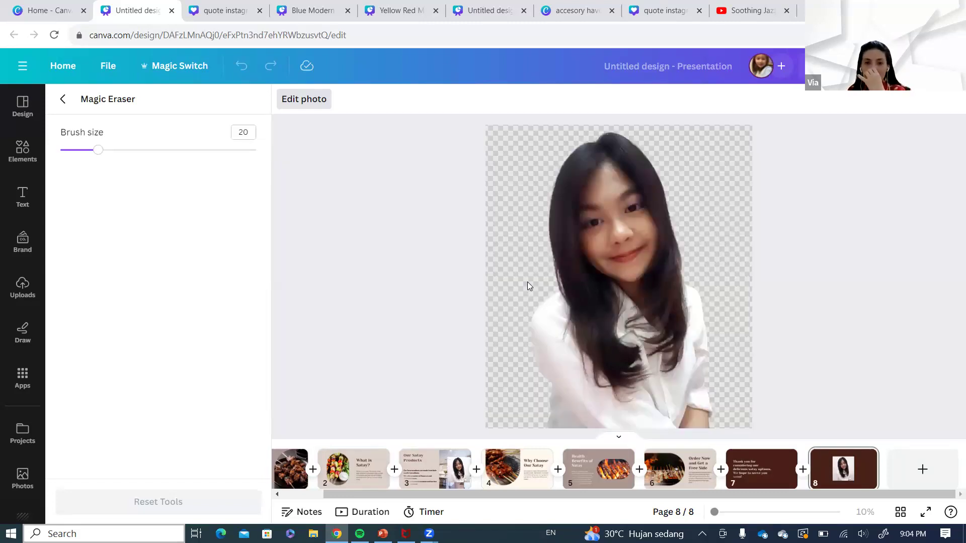
{"action": "left_click", "coordinate": [527, 284]}
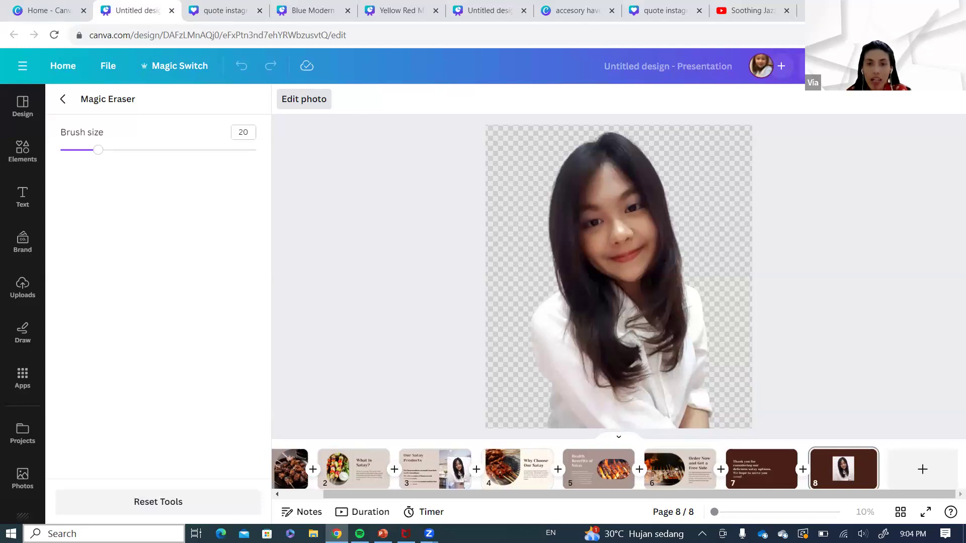
{"action": "left_click_drag", "start_coordinate": [514, 176], "coordinate": [526, 192]}
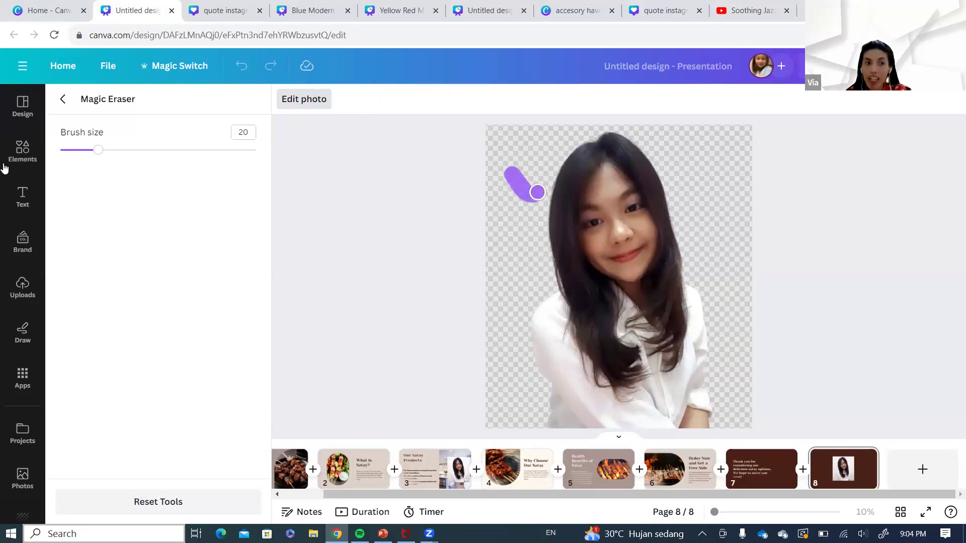
{"action": "left_click_drag", "start_coordinate": [526, 194], "coordinate": [546, 164]}
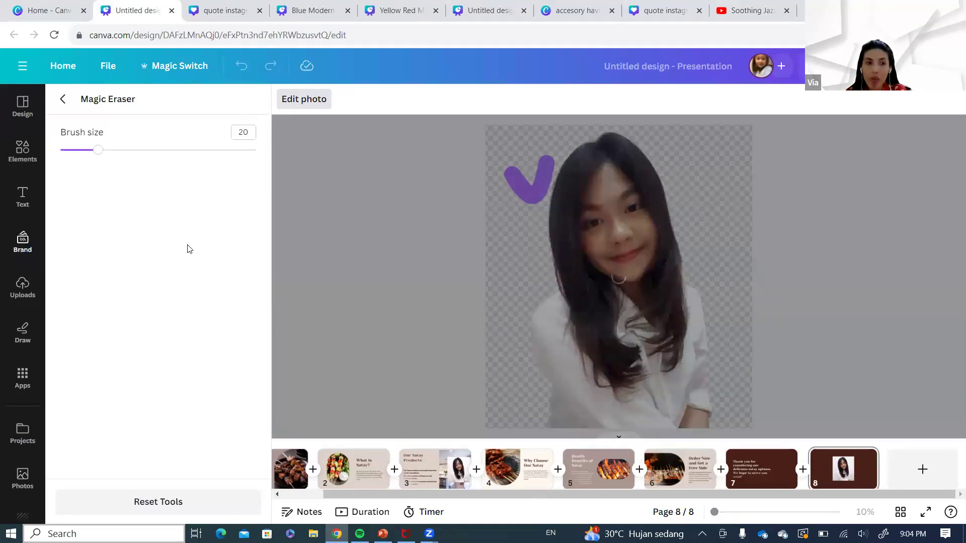
- Add page 9 and insert the uploaded photo of the blue box on a desk
{"action": "left_click", "coordinate": [31, 291]}
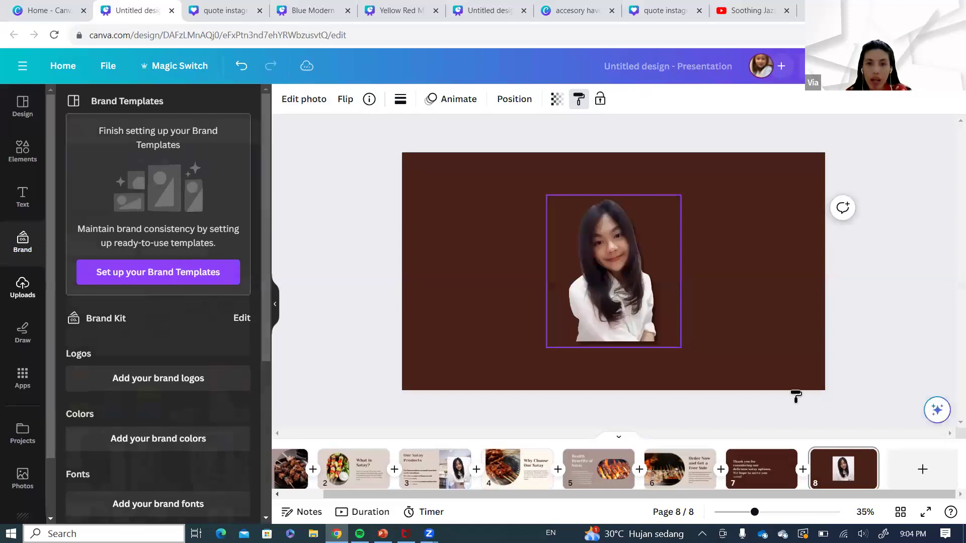
{"action": "left_click", "coordinate": [23, 286]}
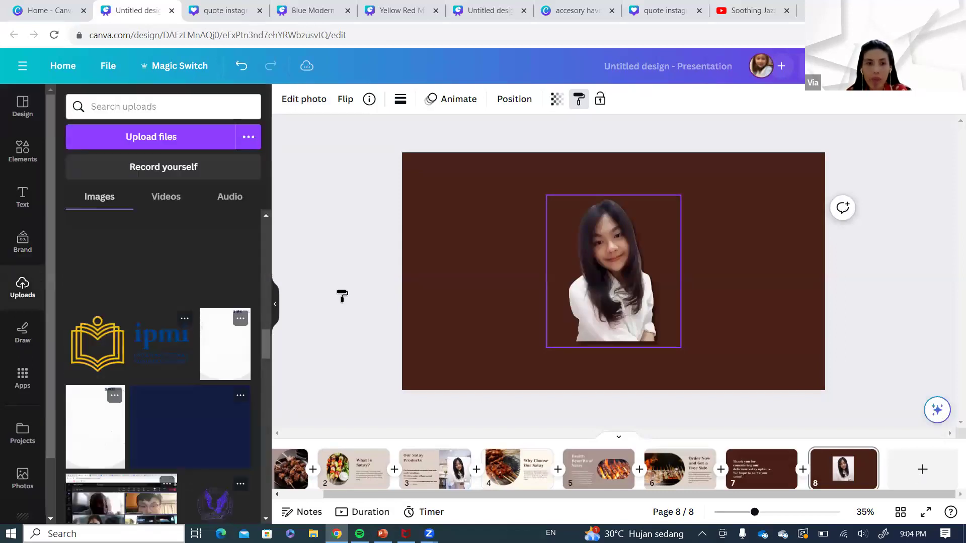
{"action": "scroll", "coordinate": [111, 245], "scroll_direction": "up", "scroll_amount": 5}
{"action": "left_click", "coordinate": [922, 469]}
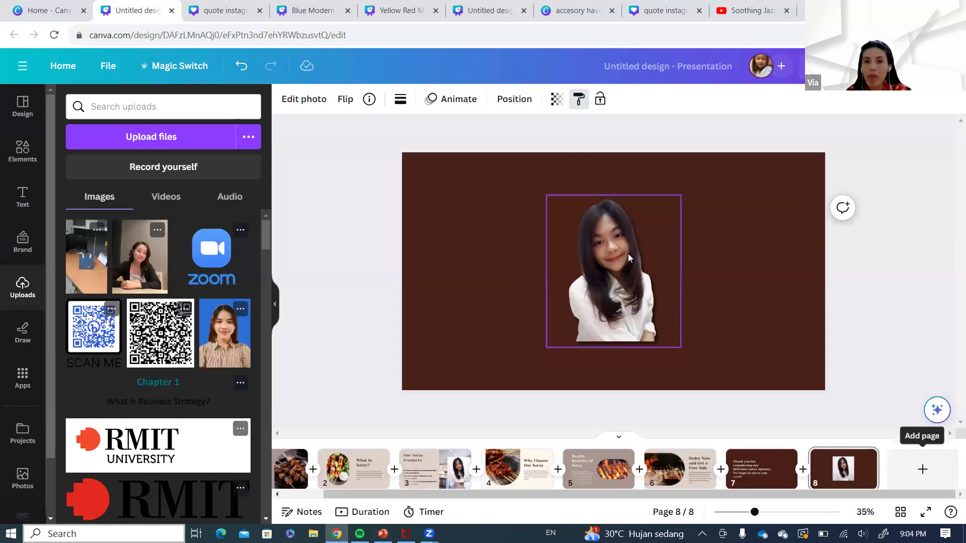
{"action": "mouse_move", "coordinate": [612, 298]}
{"action": "left_mouse_down"}
{"action": "mouse_move", "coordinate": [615, 273]}
{"action": "mouse_move", "coordinate": [612, 297]}
{"action": "left_mouse_up"}
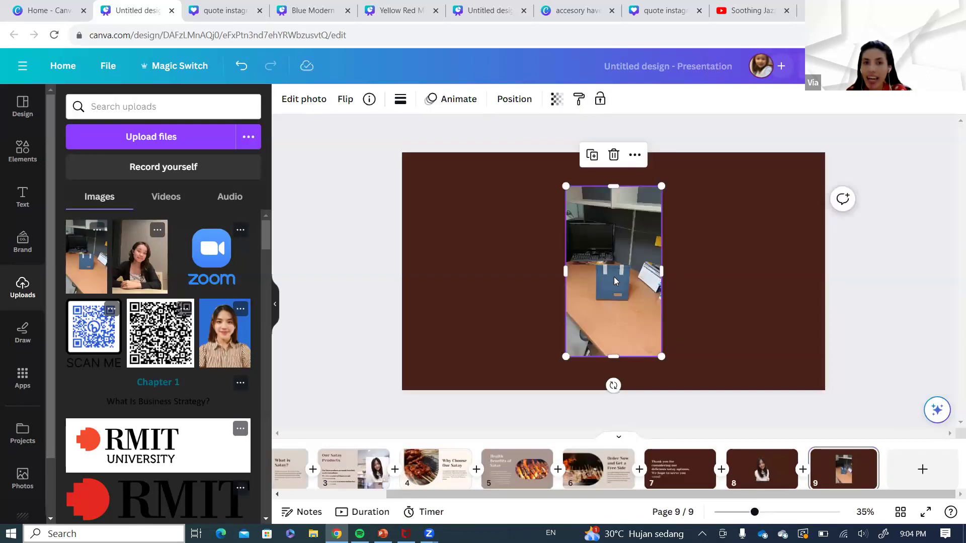
- Brush over the wall, shelf divider and partition above the monitor in the desk photo with Magic Eraser at brush size 20
{"action": "left_click", "coordinate": [305, 99]}
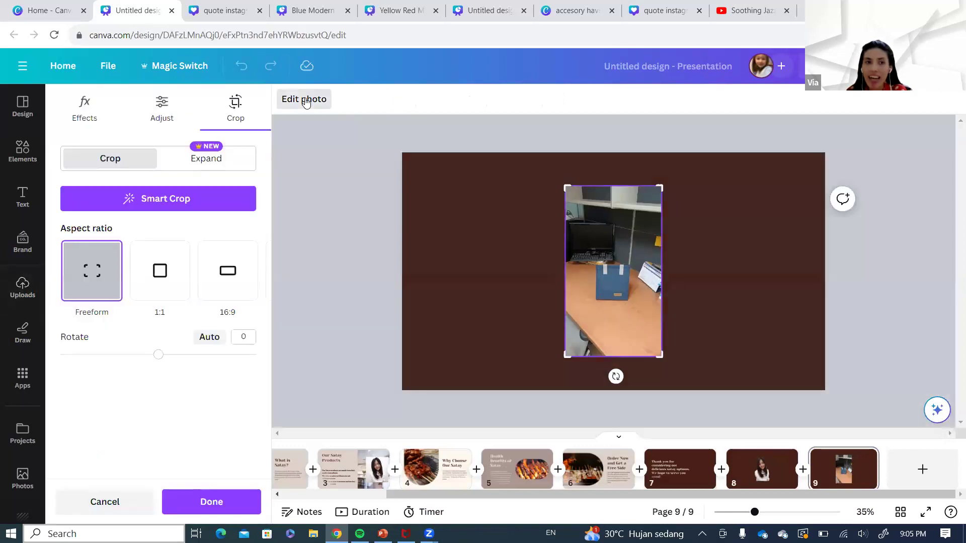
{"action": "left_click", "coordinate": [304, 100]}
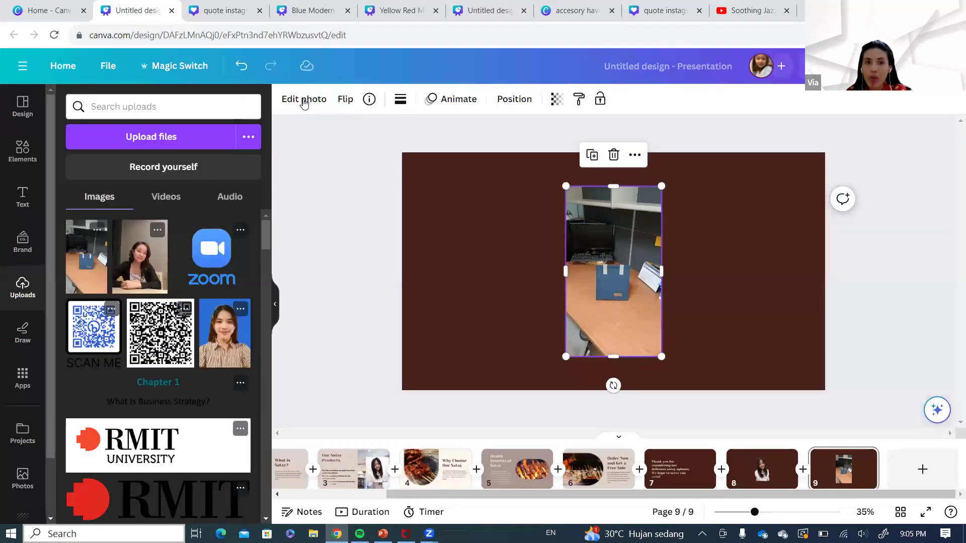
{"action": "left_click", "coordinate": [304, 100]}
{"action": "left_click", "coordinate": [302, 103]}
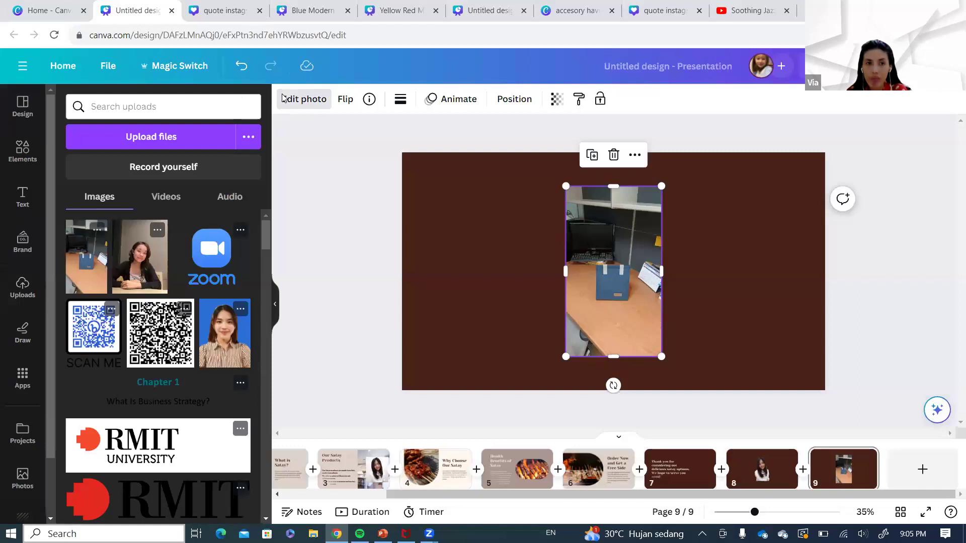
{"action": "left_click", "coordinate": [302, 101]}
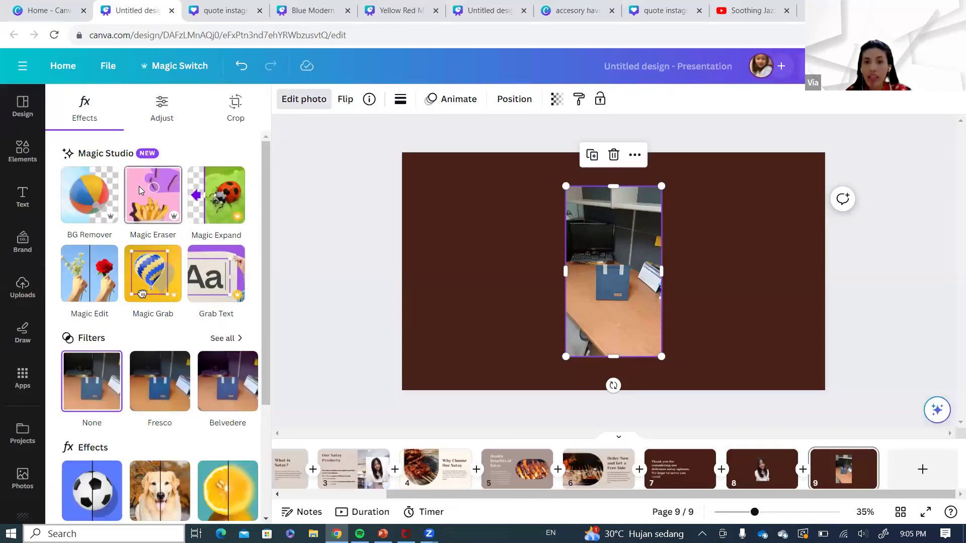
{"action": "left_click", "coordinate": [152, 194]}
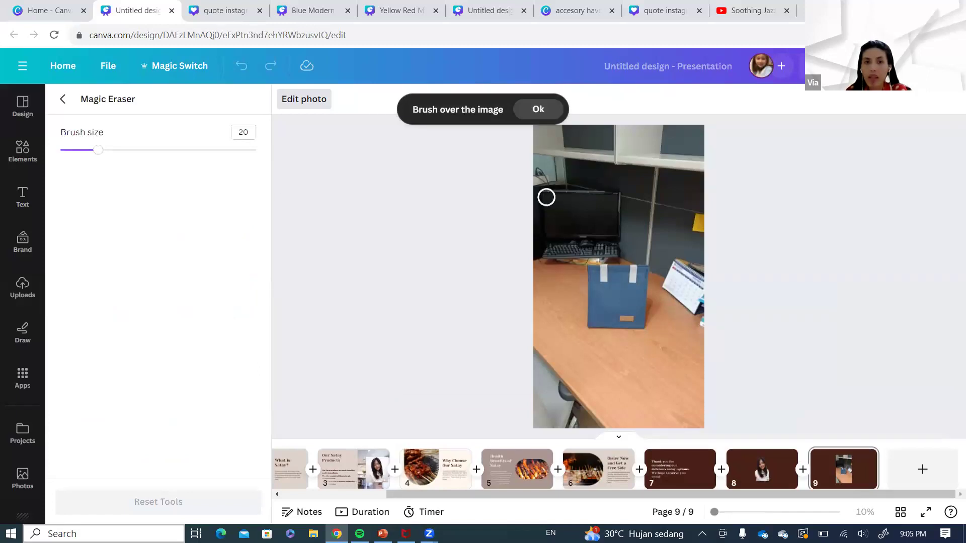
{"action": "mouse_move", "coordinate": [546, 197]}
{"action": "left_mouse_down"}
{"action": "mouse_move", "coordinate": [656, 177]}
{"action": "mouse_move", "coordinate": [626, 184]}
{"action": "left_mouse_up"}
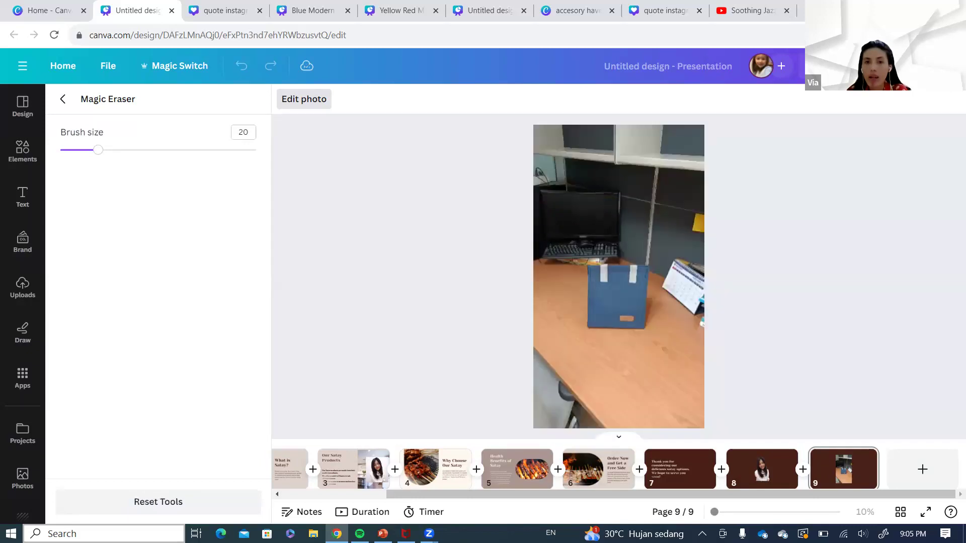
{"action": "mouse_move", "coordinate": [576, 208]}
{"action": "left_mouse_down"}
{"action": "mouse_move", "coordinate": [659, 187]}
{"action": "mouse_move", "coordinate": [665, 105]}
{"action": "mouse_move", "coordinate": [588, 199]}
{"action": "mouse_move", "coordinate": [667, 121]}
{"action": "mouse_move", "coordinate": [646, 117]}
{"action": "left_mouse_up"}
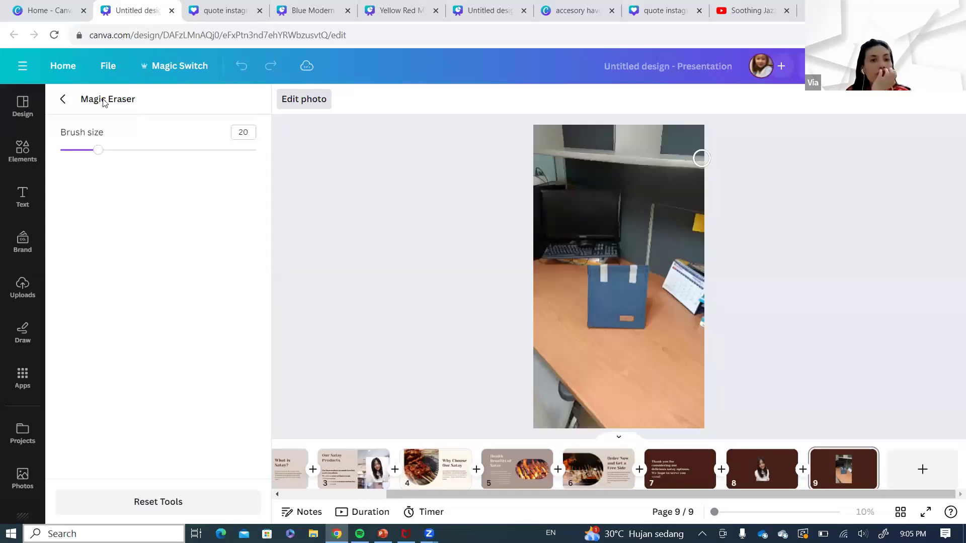
{"action": "left_click", "coordinate": [64, 100]}
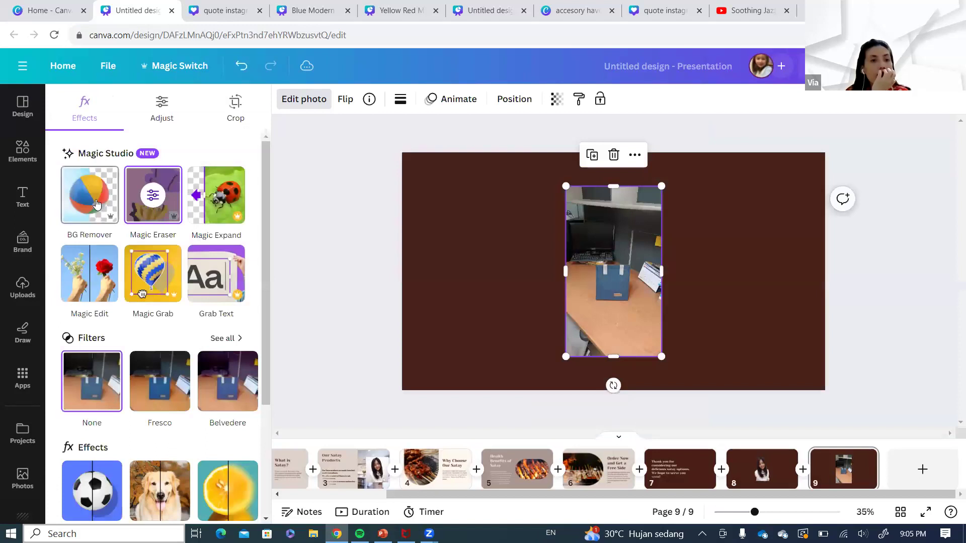
- Remove the desk photo's background and reopen Magic Eraser on the leftover strip above the blue box
{"action": "left_click", "coordinate": [100, 204]}
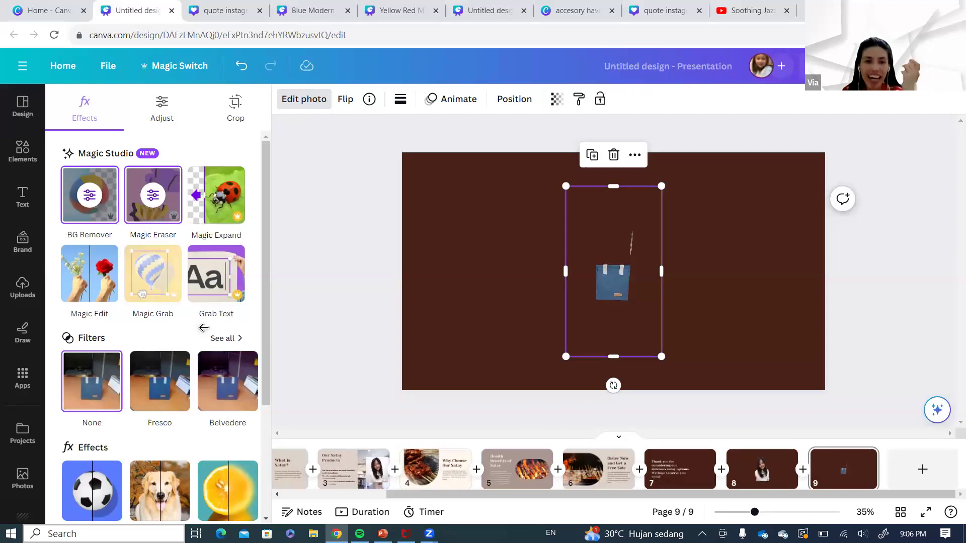
{"action": "key", "text": "ctrl+alt+p"}
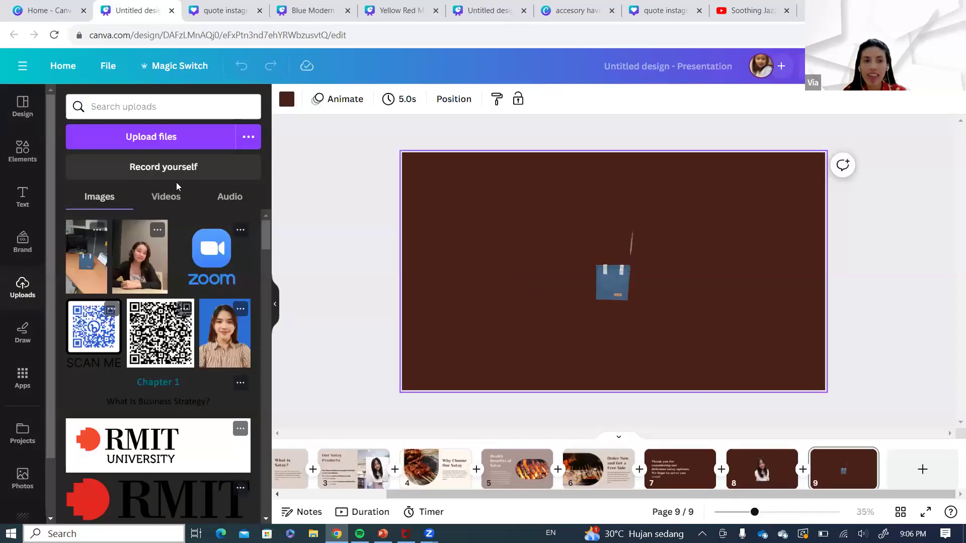
{"action": "left_click", "coordinate": [631, 236]}
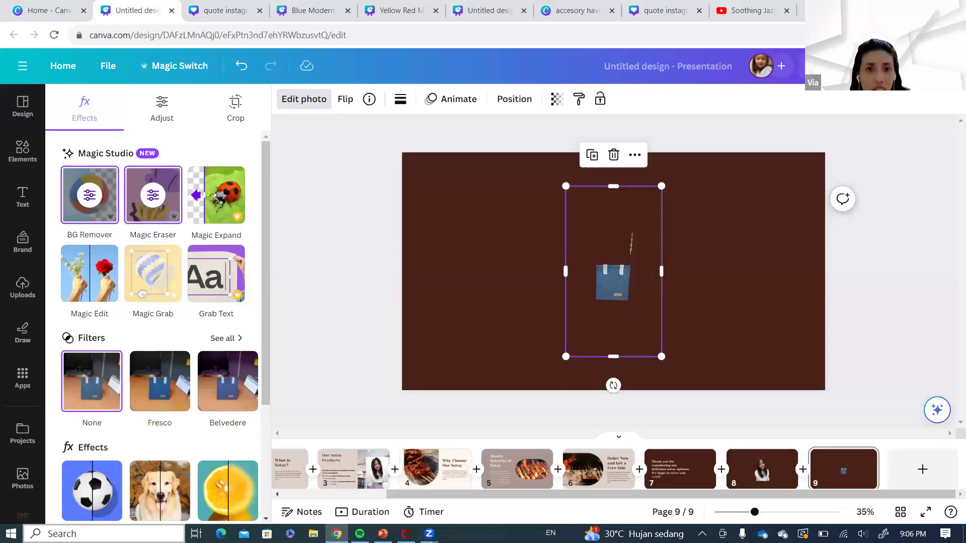
{"action": "left_click", "coordinate": [153, 195]}
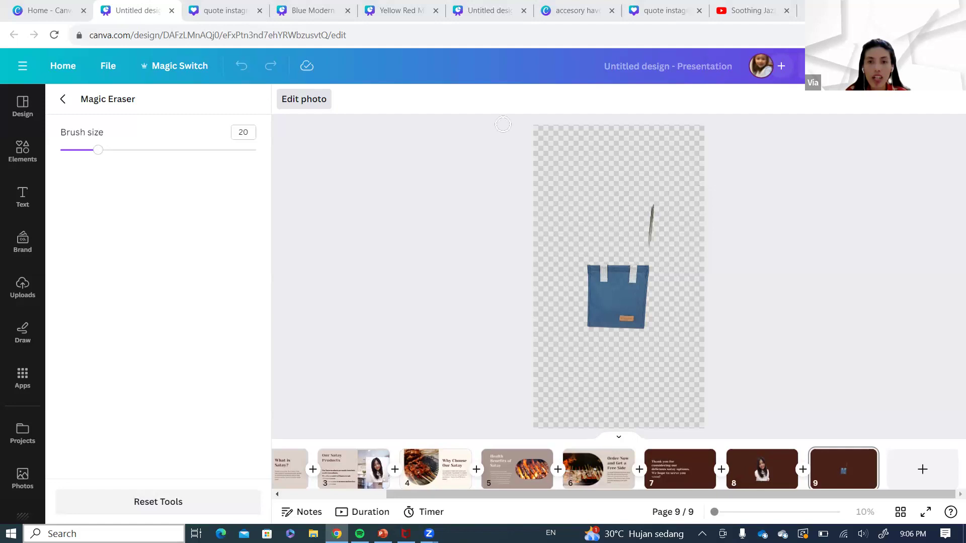
{"action": "left_click", "coordinate": [644, 129]}
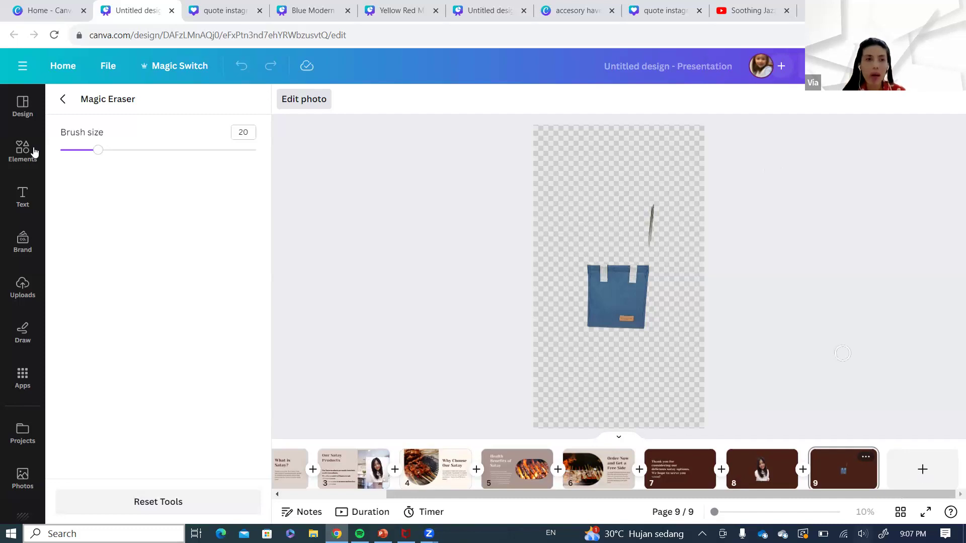
- Move the uploaded desk photo to the trash and upload the WhatsApp image again from the Downloads folder
{"action": "left_click", "coordinate": [26, 251]}
{"action": "left_click", "coordinate": [23, 288]}
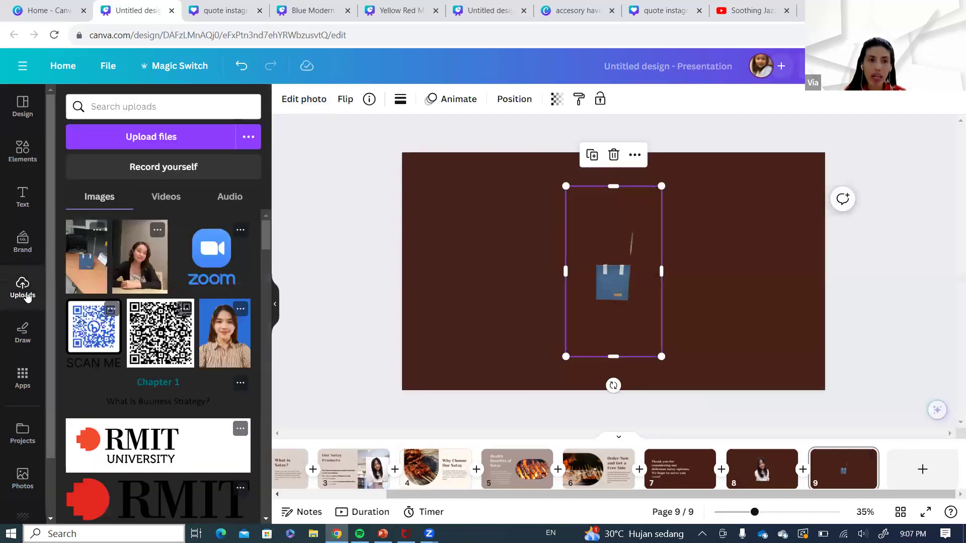
{"action": "left_click", "coordinate": [312, 533]}
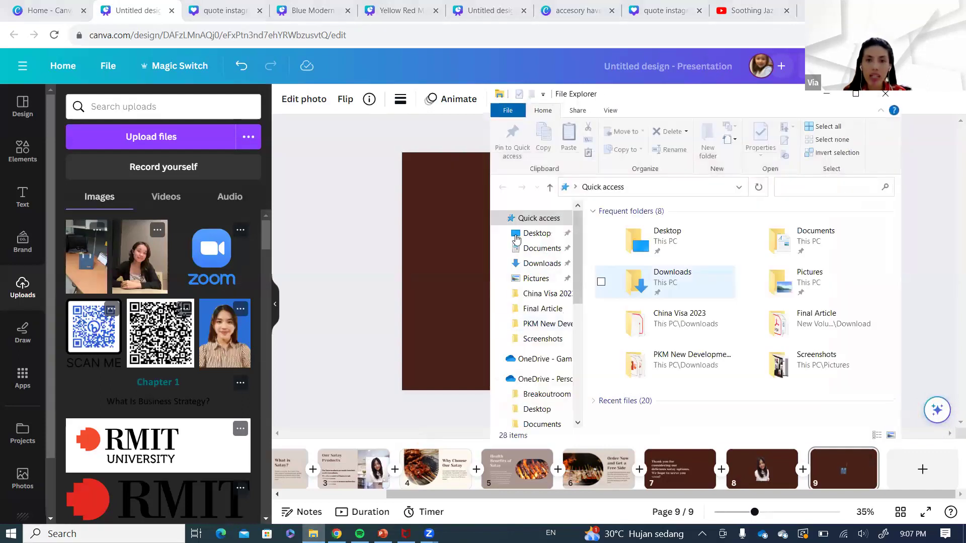
{"action": "left_click", "coordinate": [542, 263]}
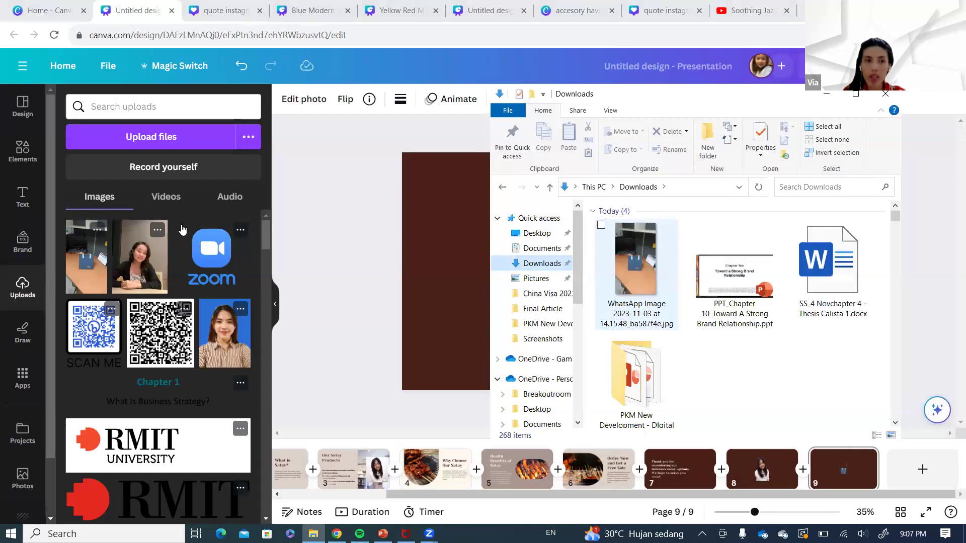
{"action": "left_click", "coordinate": [98, 229]}
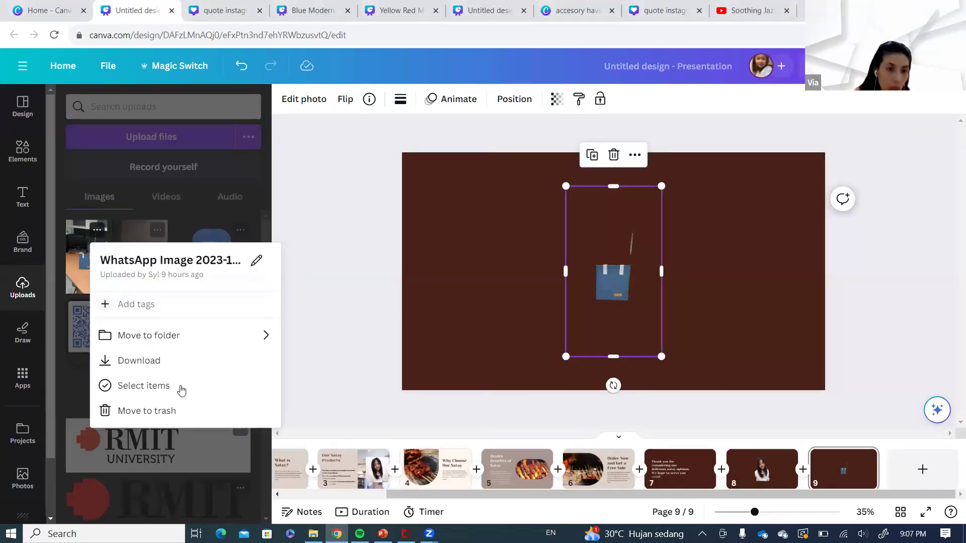
{"action": "left_click", "coordinate": [163, 411]}
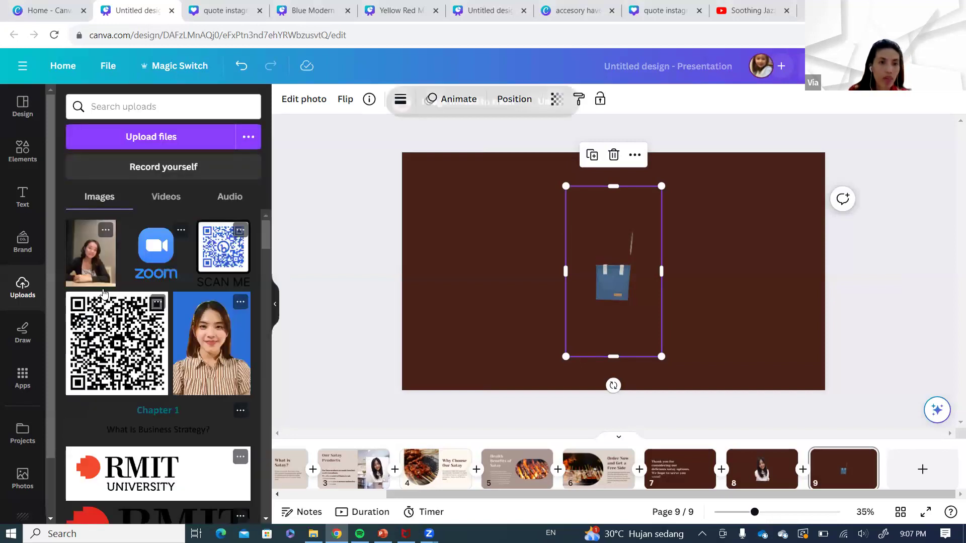
{"action": "left_click", "coordinate": [313, 534]}
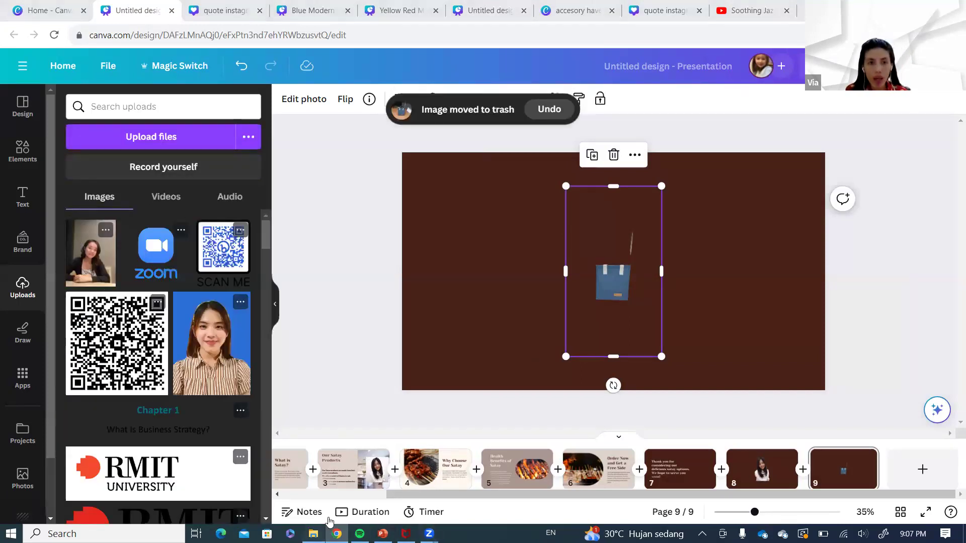
{"action": "left_click_drag", "start_coordinate": [638, 265], "coordinate": [177, 272]}
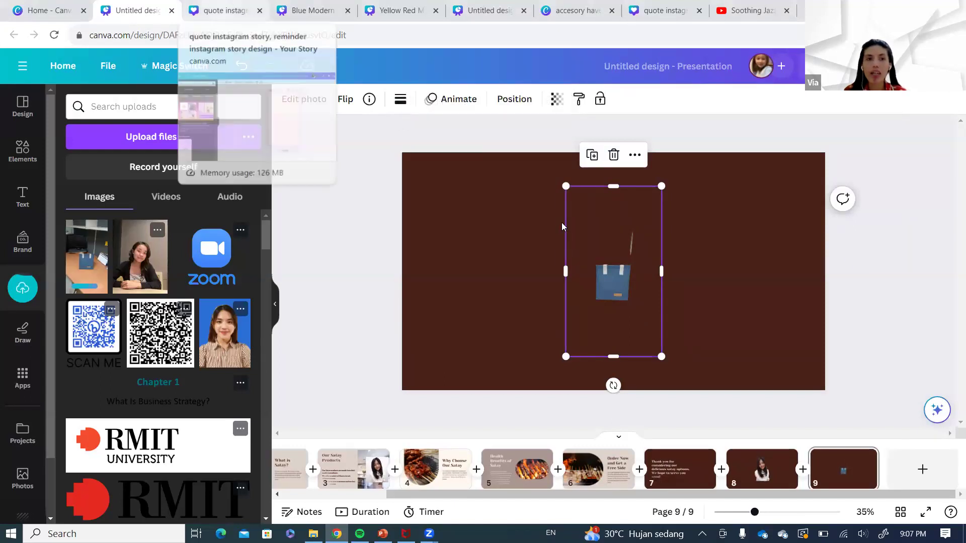
- Switch to the quote Instagram story design and insert the uploaded desk photo on page 4
{"action": "key", "text": "ctrl+Tab"}
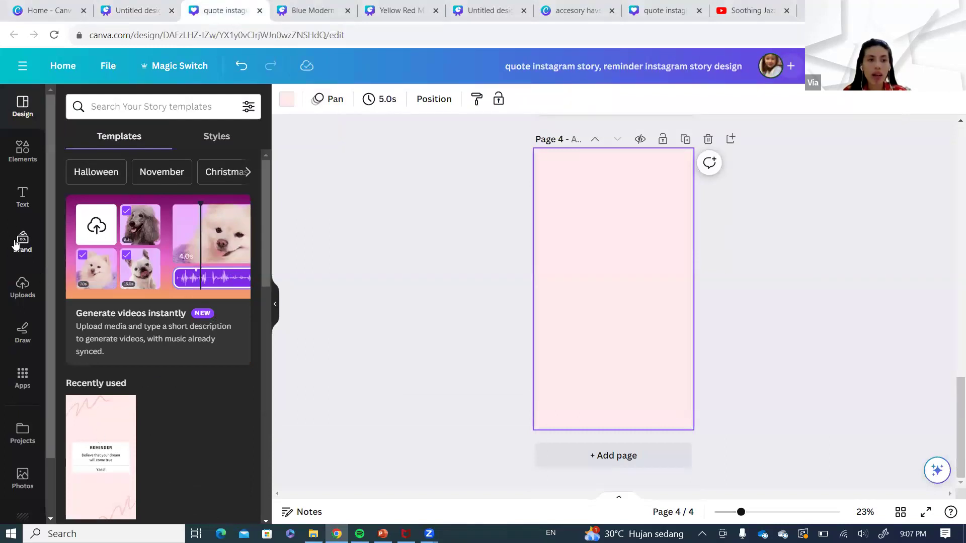
{"action": "left_click", "coordinate": [22, 296]}
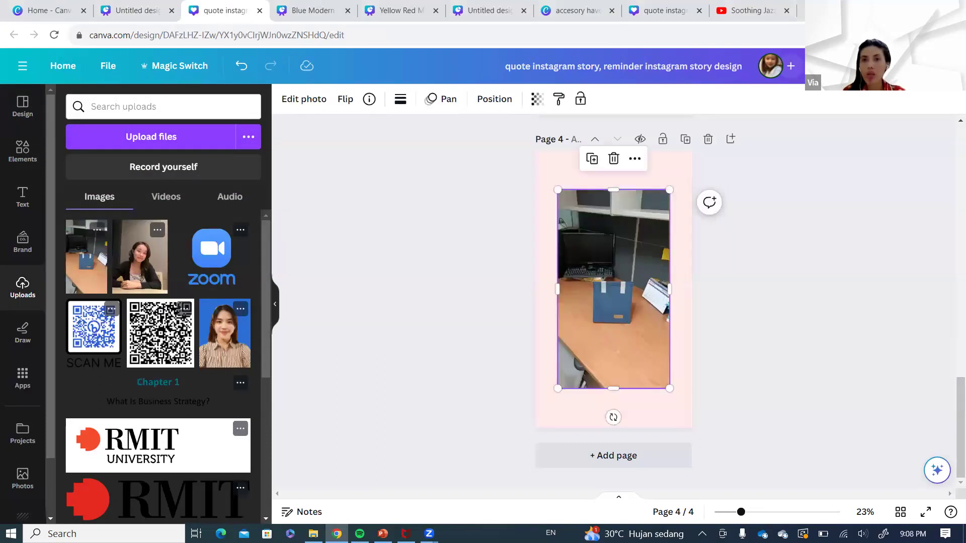
- Search Google for "remove background" in a new browser tab
{"action": "key", "text": "ctrl+t"}
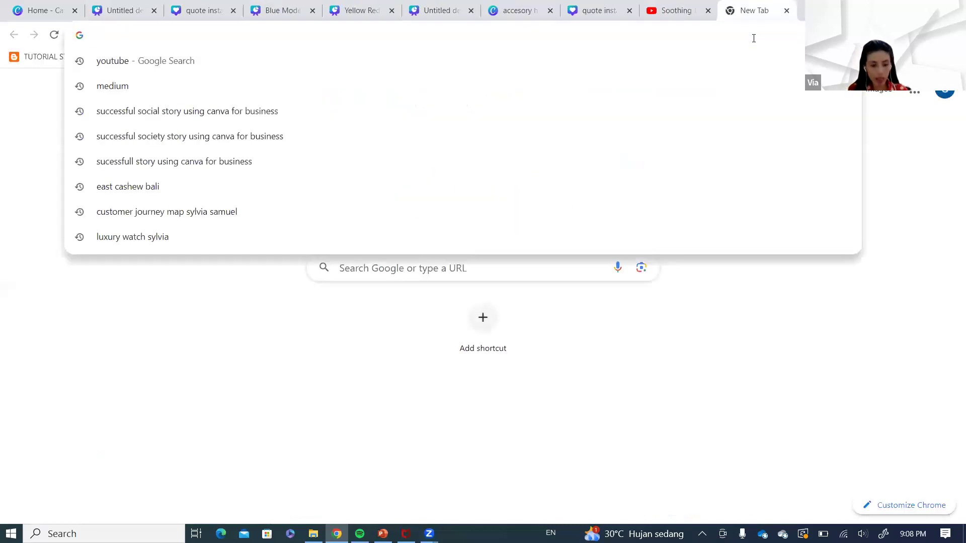
{"action": "type", "text": "remove back"}
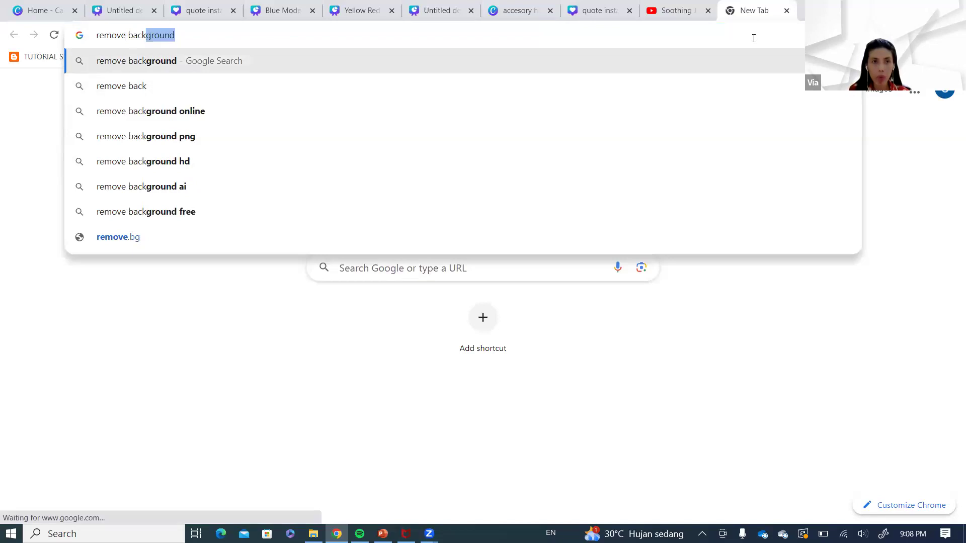
{"action": "key", "text": "Return"}
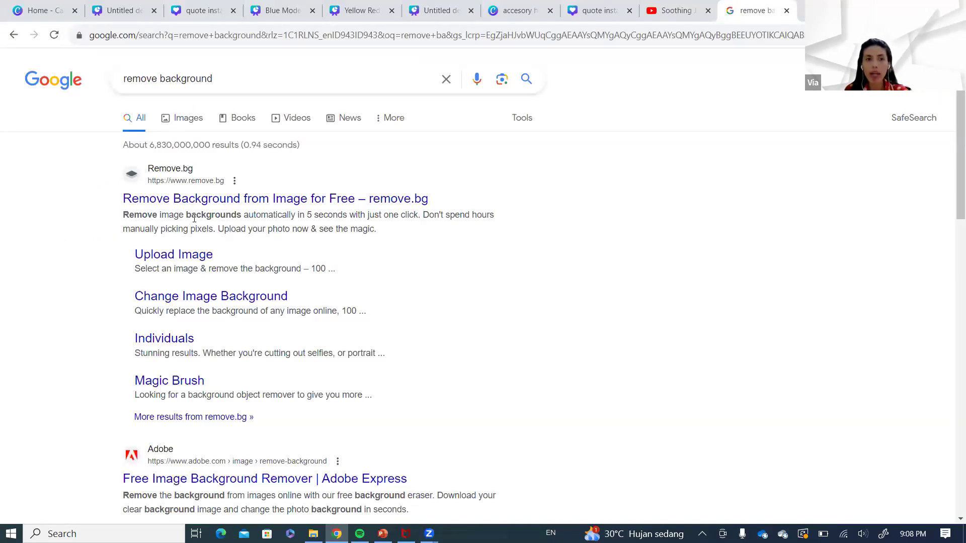
- Copy the text of the remove.bg search result and open the remove.bg website
{"action": "left_click_drag", "start_coordinate": [194, 218], "coordinate": [217, 159]}
{"action": "scroll", "coordinate": [216, 158], "scroll_direction": "up", "scroll_amount": 3}
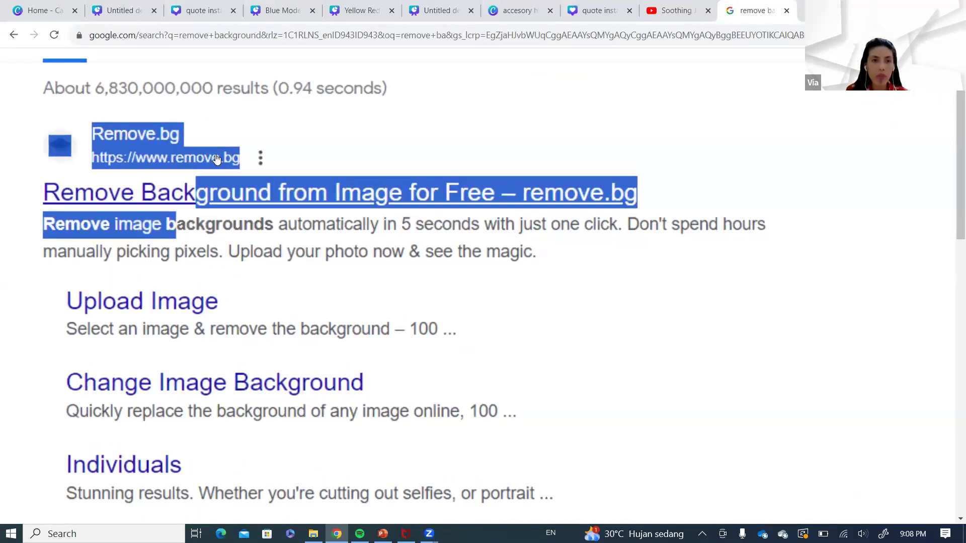
{"action": "right_click", "coordinate": [217, 157]}
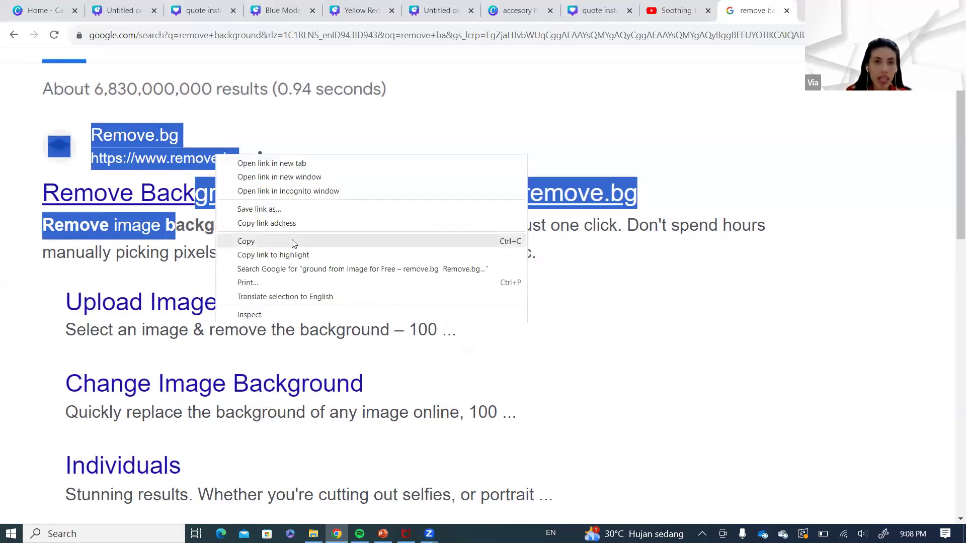
{"action": "left_click", "coordinate": [294, 243]}
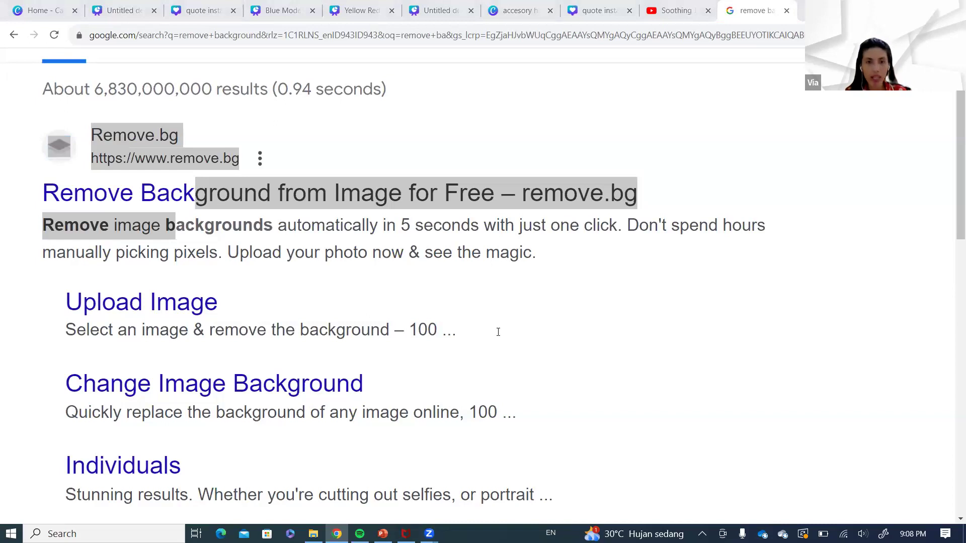
{"action": "left_click", "coordinate": [276, 138]}
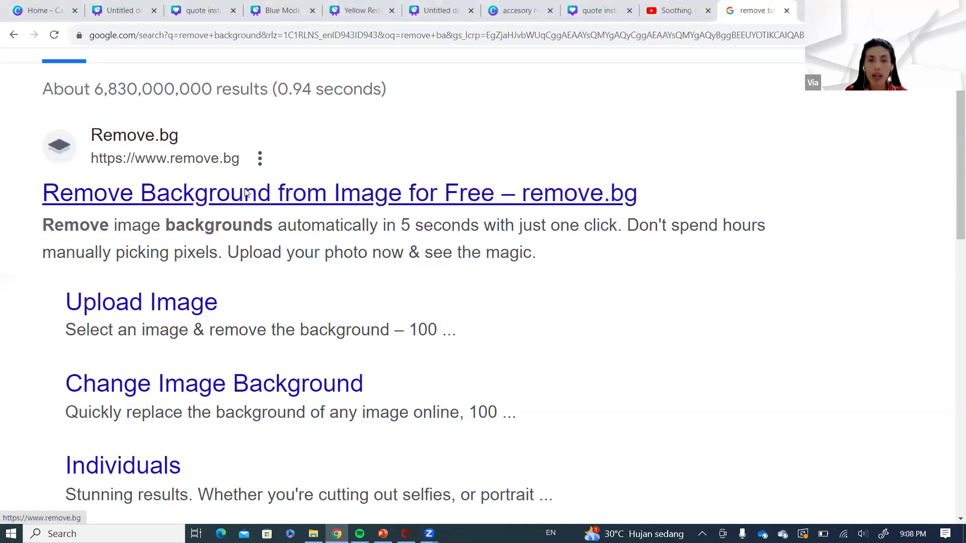
{"action": "left_click", "coordinate": [245, 193]}
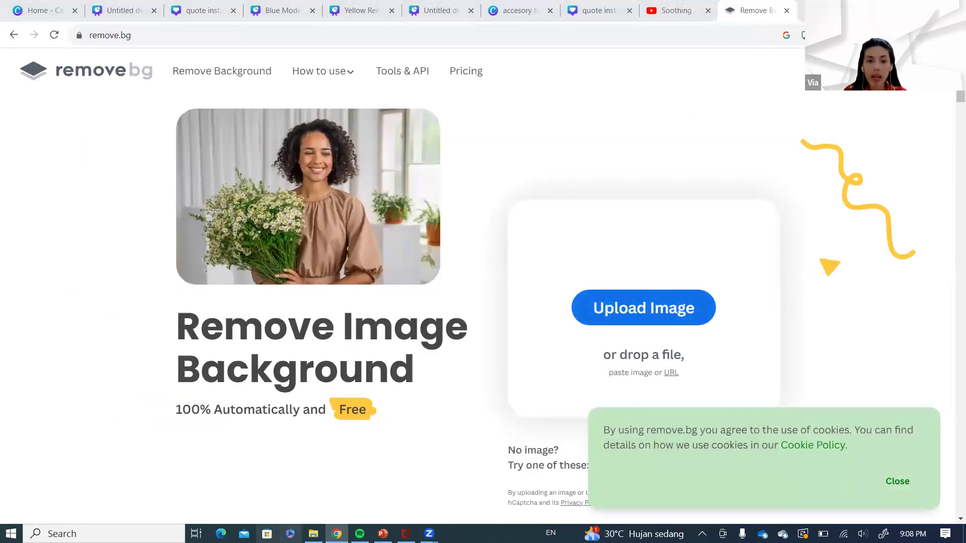
- Try to remove the desk photo's background by uploading it from Downloads to remove.bg, and dismiss the result
{"action": "key", "text": "alt+Tab"}
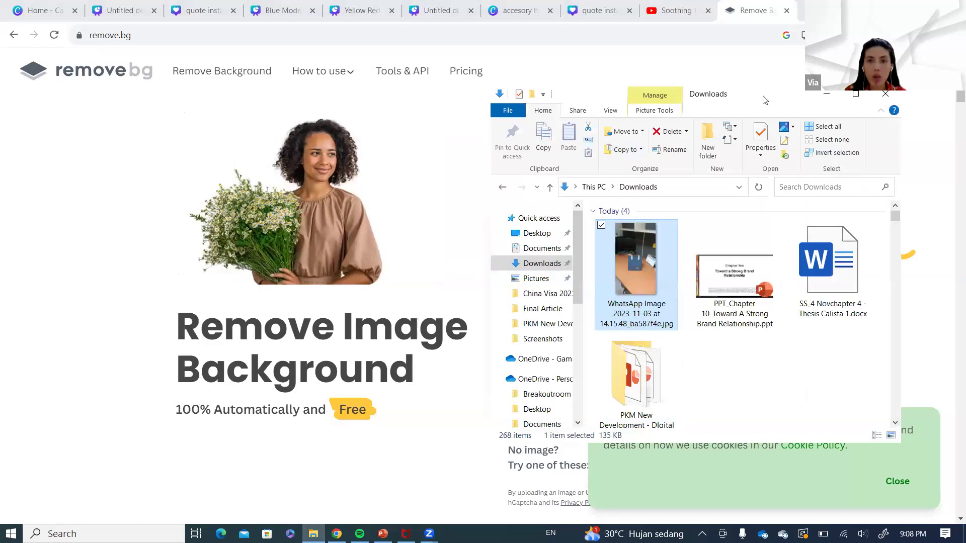
{"action": "left_click_drag", "start_coordinate": [553, 94], "coordinate": [131, 94]}
{"action": "left_click_drag", "start_coordinate": [216, 261], "coordinate": [702, 318]}
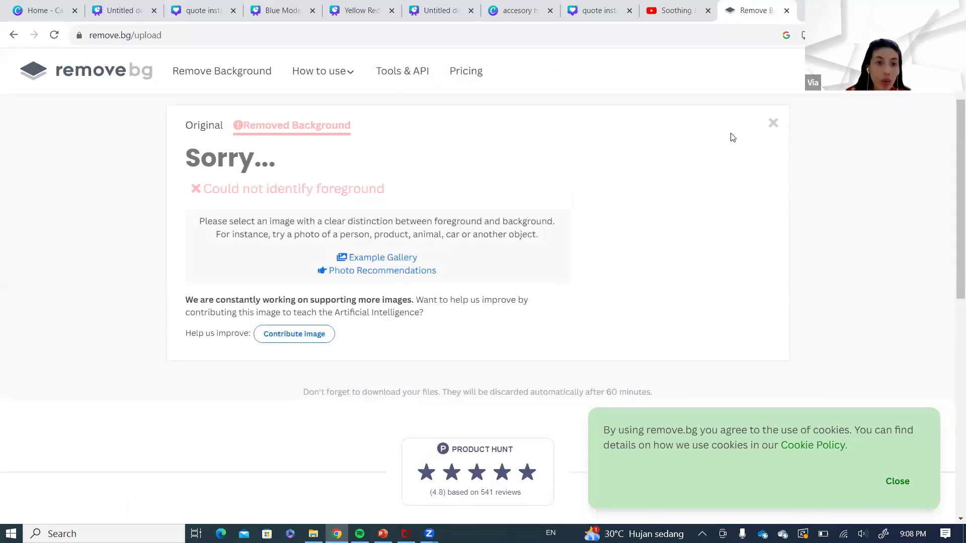
{"action": "left_click", "coordinate": [773, 124]}
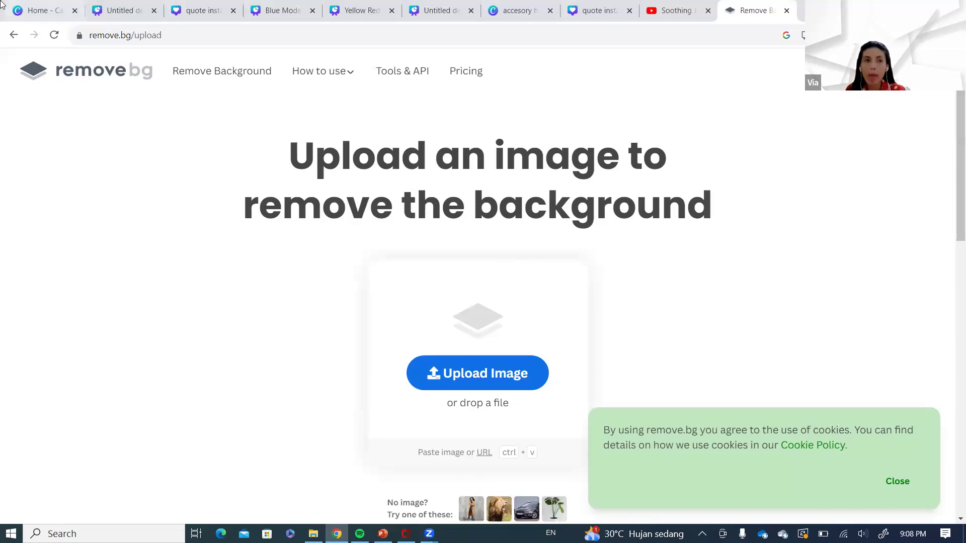
- Return to the Canva home page and open the quote Instagram story from the recent designs
{"action": "left_click", "coordinate": [29, 10]}
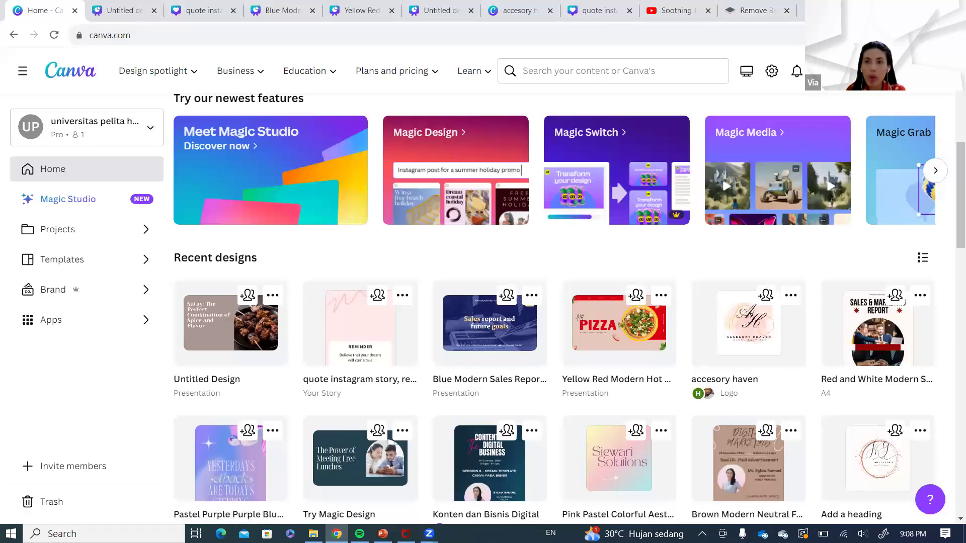
{"action": "left_click", "coordinate": [341, 337]}
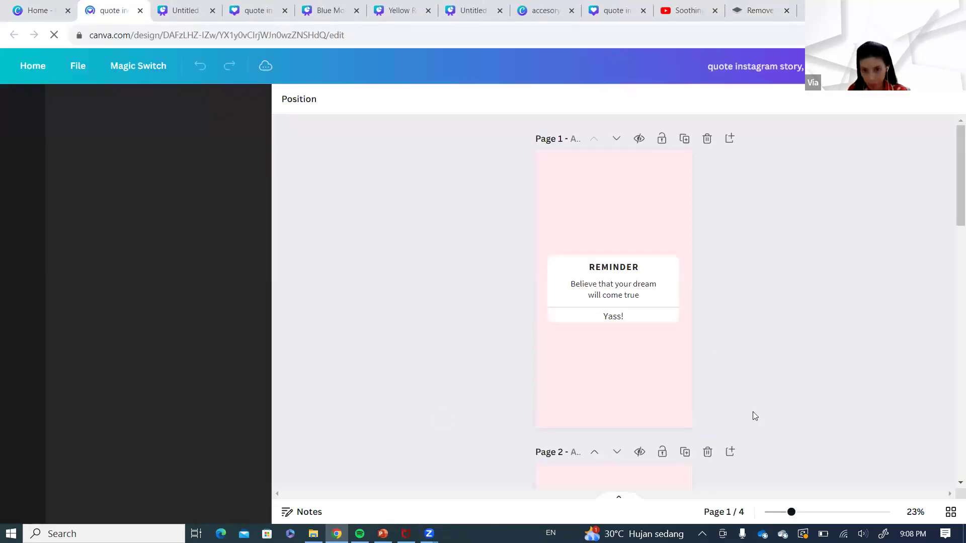
- Remove the background of the desk photo on page 4 with BG Remover and inspect the cut-out up close
{"action": "scroll", "coordinate": [784, 364], "scroll_direction": "down", "scroll_amount": 10}
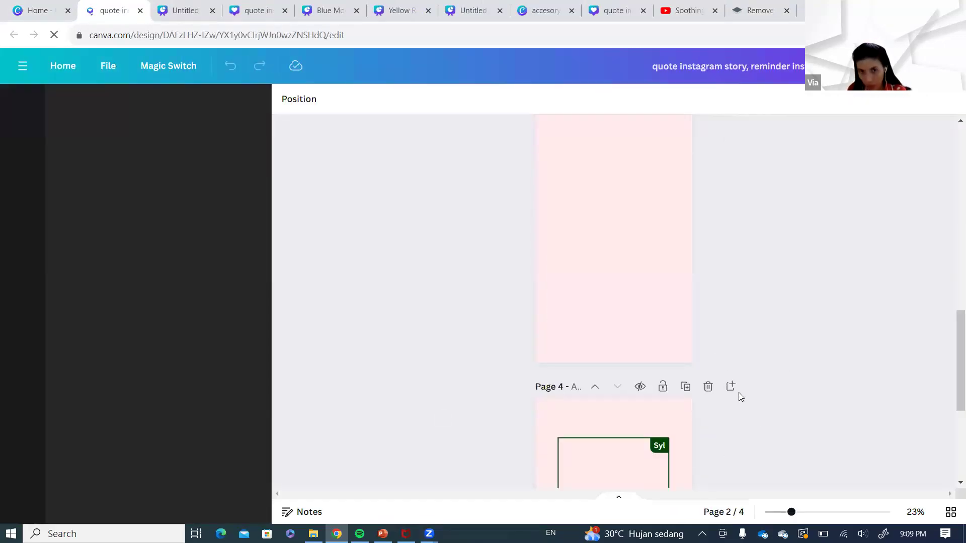
{"action": "scroll", "coordinate": [754, 383], "scroll_direction": "down", "scroll_amount": 5}
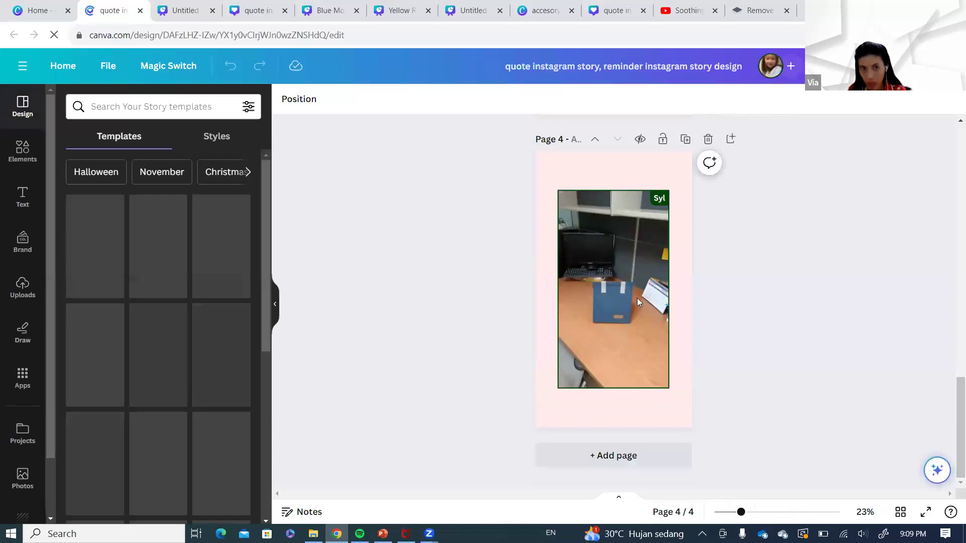
{"action": "left_click", "coordinate": [624, 279]}
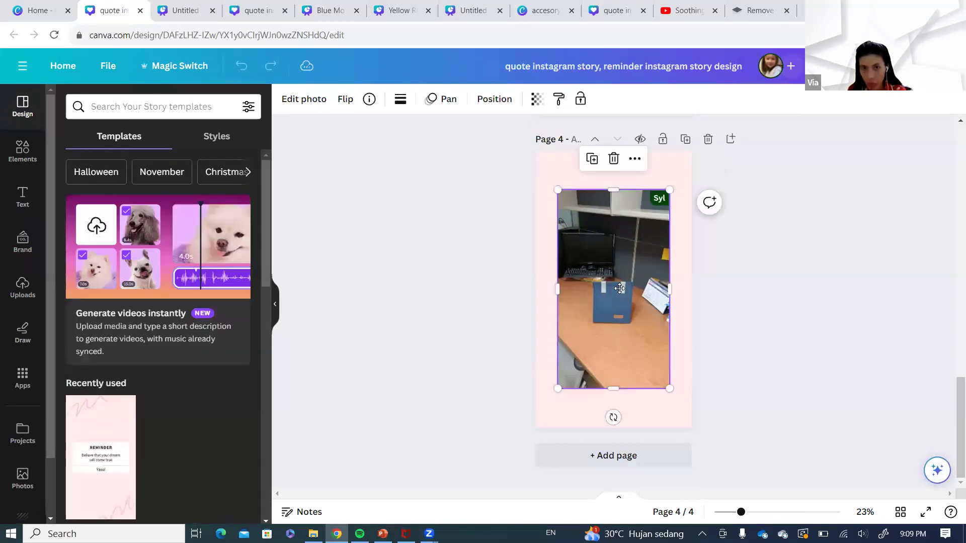
{"action": "double_click", "coordinate": [619, 287]}
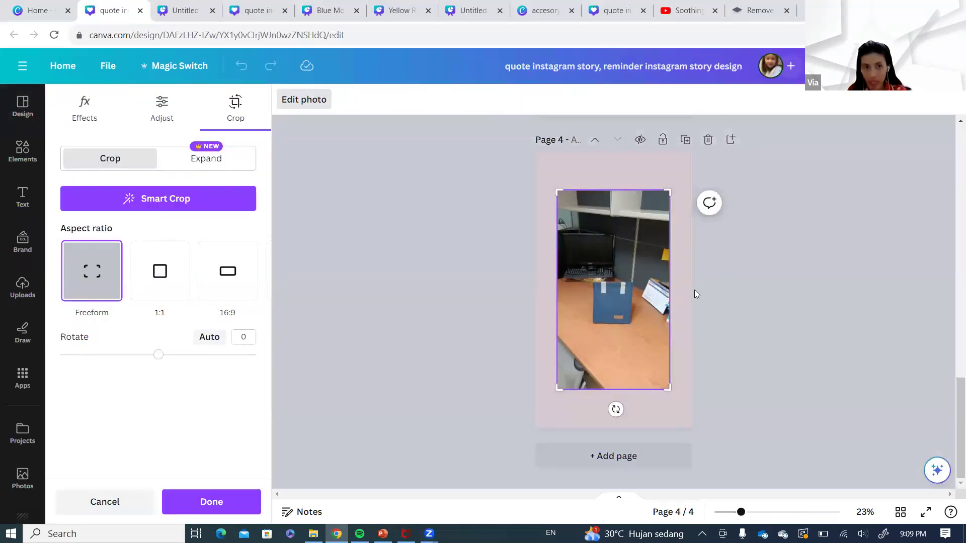
{"action": "left_click", "coordinate": [522, 274]}
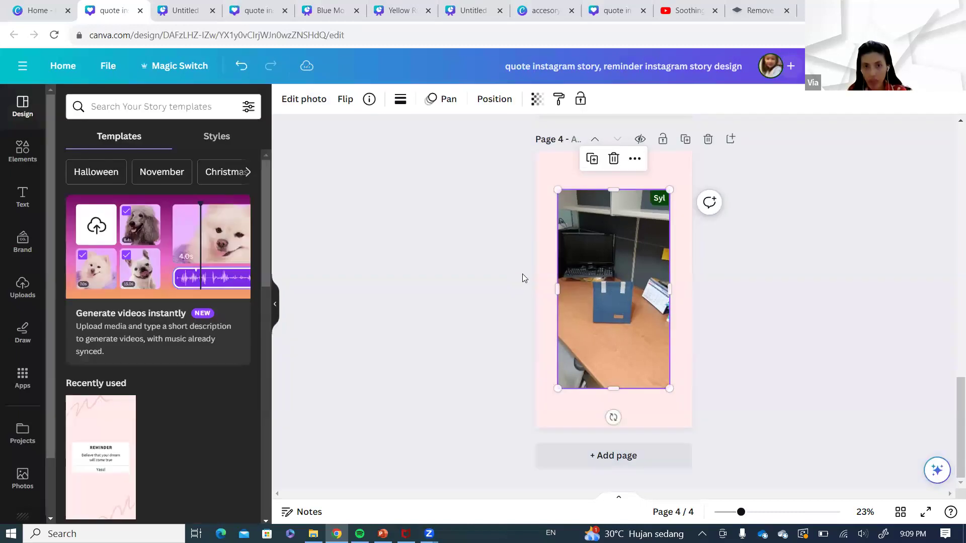
{"action": "left_click", "coordinate": [300, 100]}
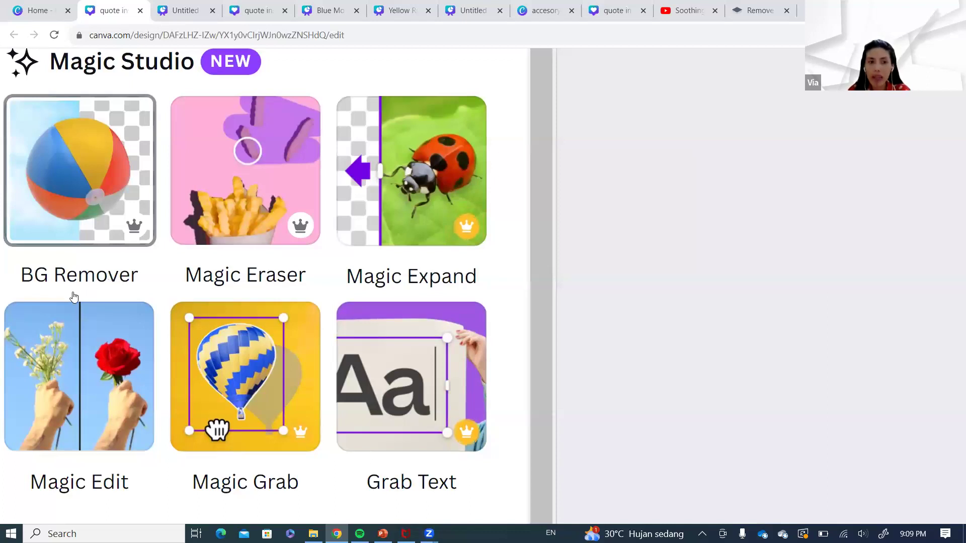
{"action": "left_click", "coordinate": [87, 180]}
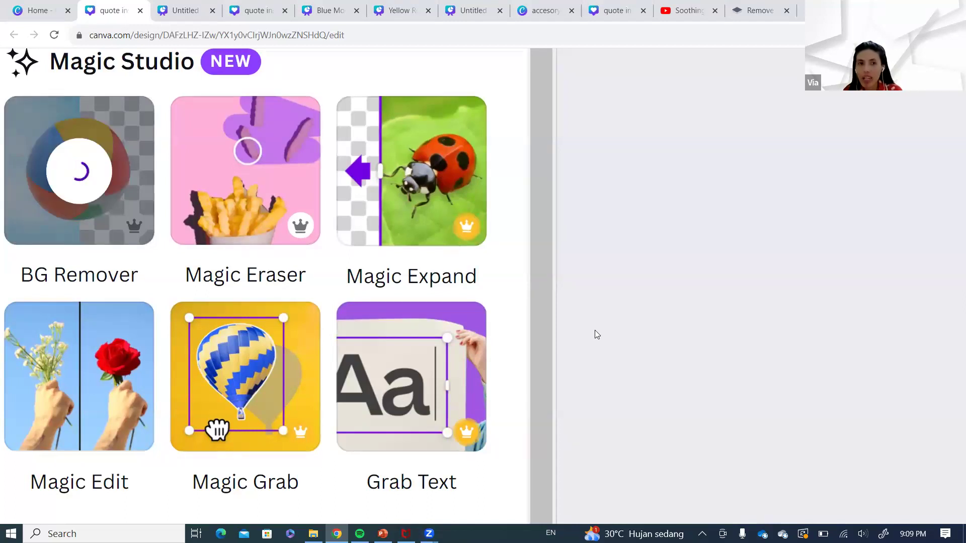
{"action": "scroll", "coordinate": [593, 330], "scroll_direction": "down", "scroll_amount": 5}
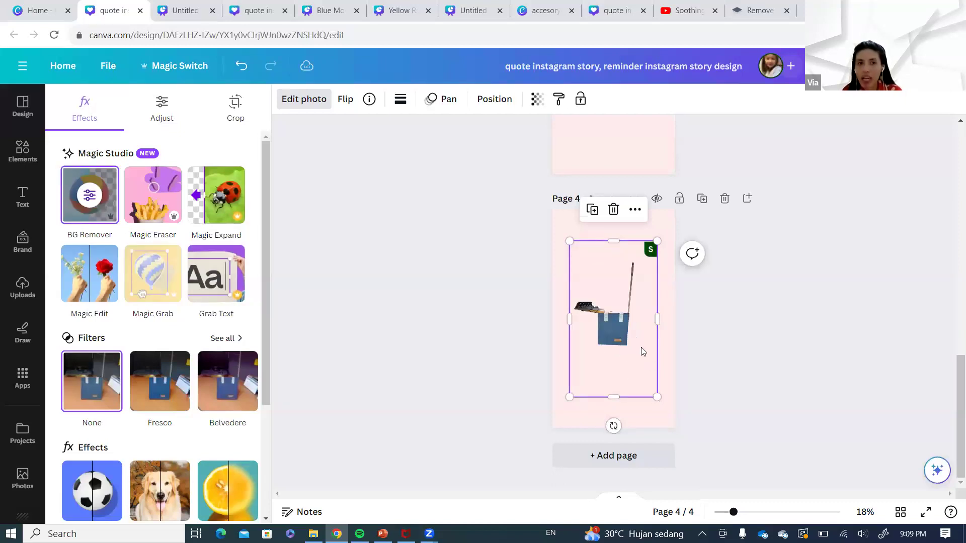
{"action": "scroll", "coordinate": [734, 358], "scroll_direction": "up", "scroll_amount": 5, "text": "ctrl"}
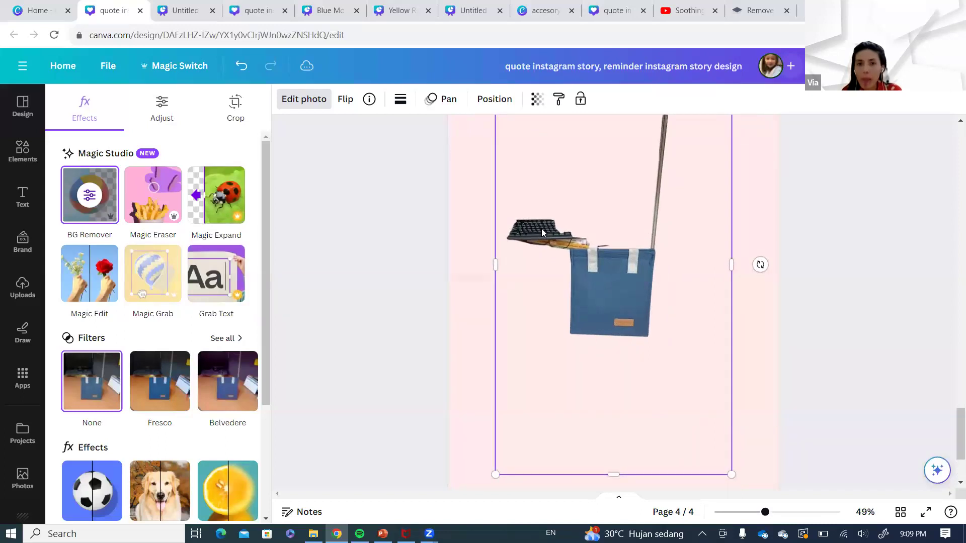
{"action": "scroll", "coordinate": [670, 131], "scroll_direction": "up", "scroll_amount": 1}
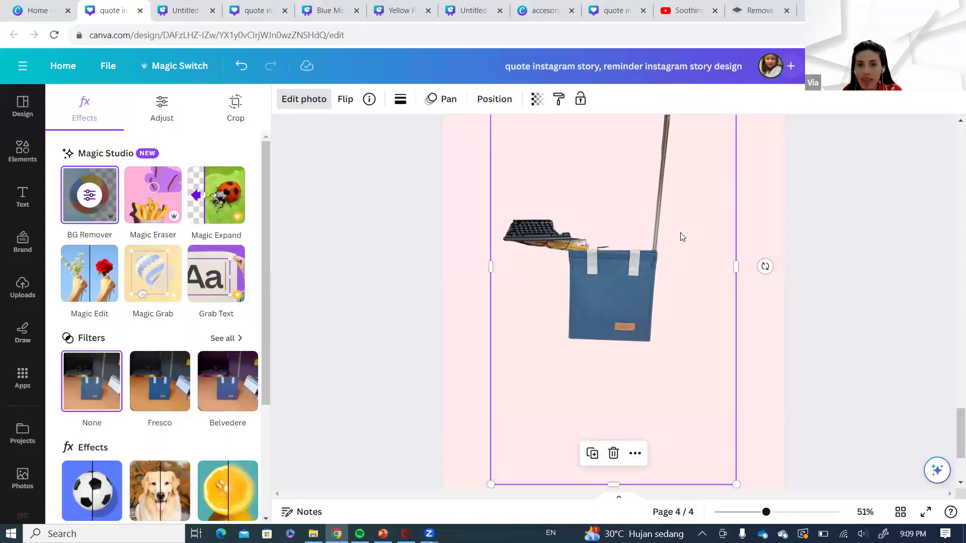
{"action": "scroll", "coordinate": [673, 269], "scroll_direction": "up", "scroll_amount": 2}
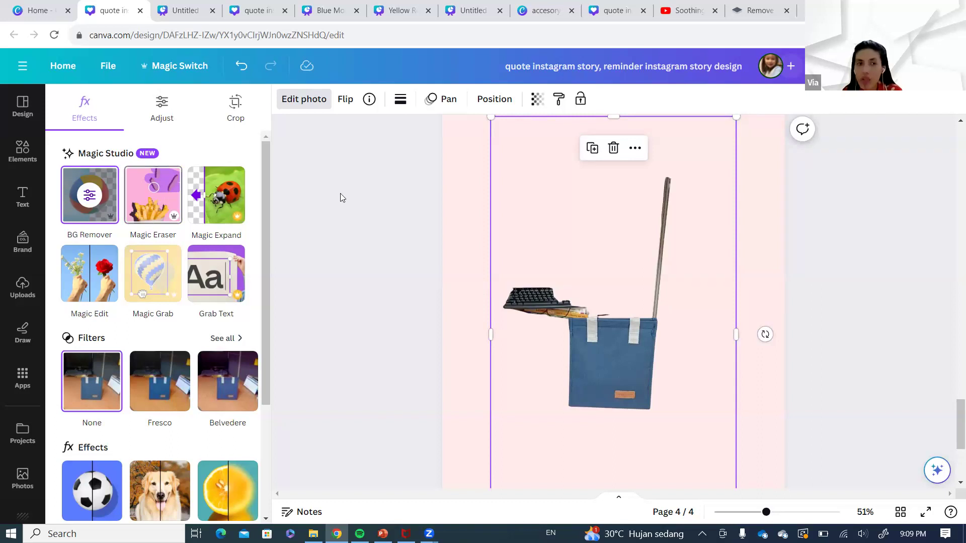
- Erase parts of the leftover keyboard and pole around the bag with Magic Eraser at brush size 20
{"action": "left_click", "coordinate": [222, 308]}
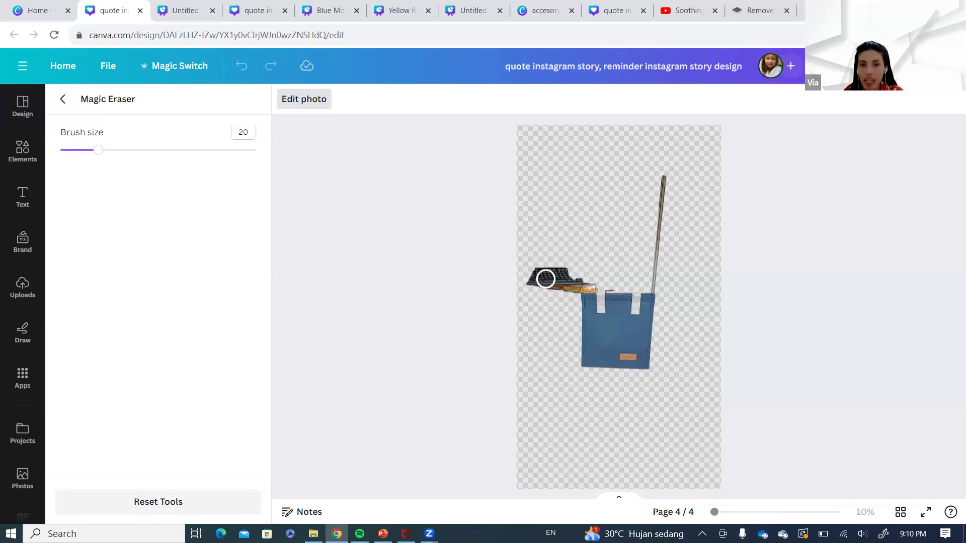
{"action": "left_click", "coordinate": [545, 279]}
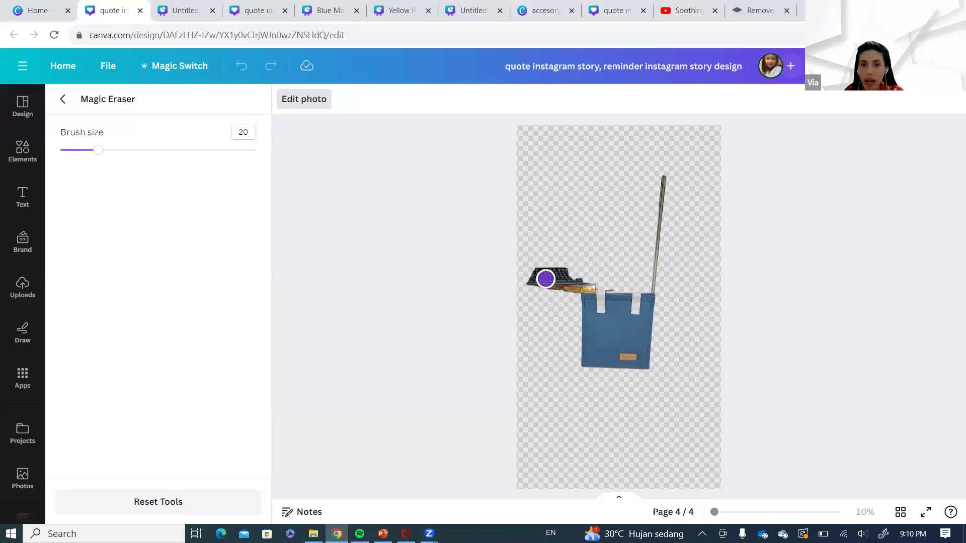
{"action": "mouse_move", "coordinate": [545, 278]}
{"action": "left_mouse_down"}
{"action": "mouse_move", "coordinate": [603, 234]}
{"action": "mouse_move", "coordinate": [666, 220]}
{"action": "left_mouse_up"}
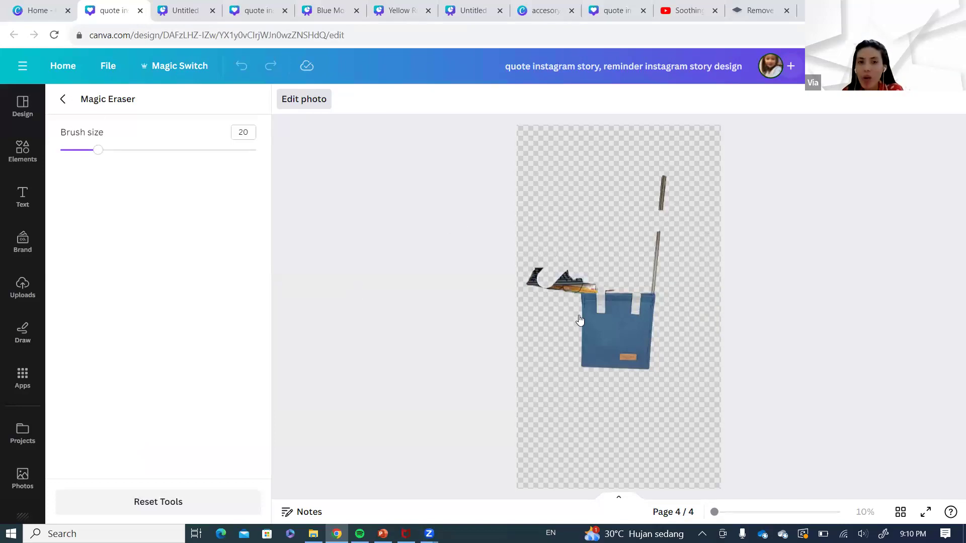
{"action": "key", "text": "Escape"}
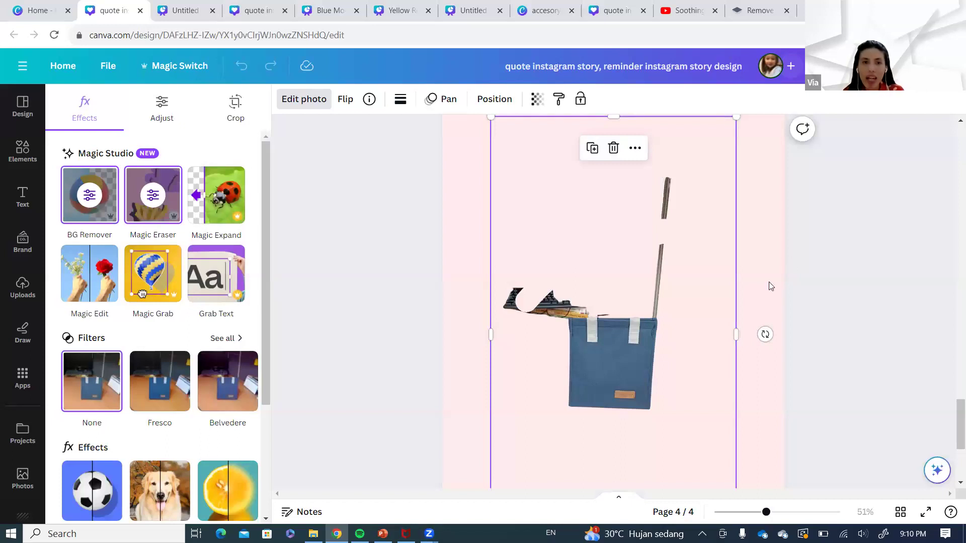
- Apply the Blur effect to the bag photo on page 2
{"action": "left_click", "coordinate": [792, 282]}
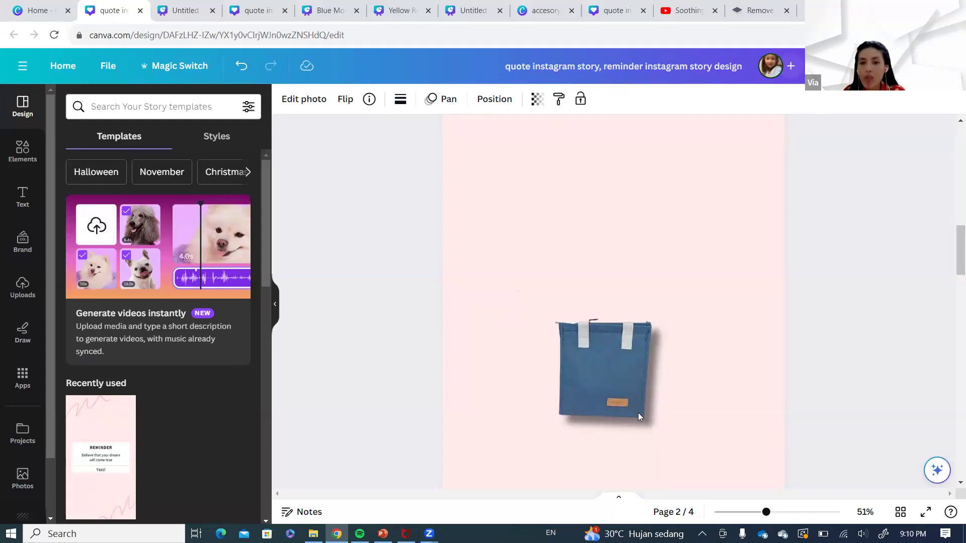
{"action": "left_click", "coordinate": [619, 379]}
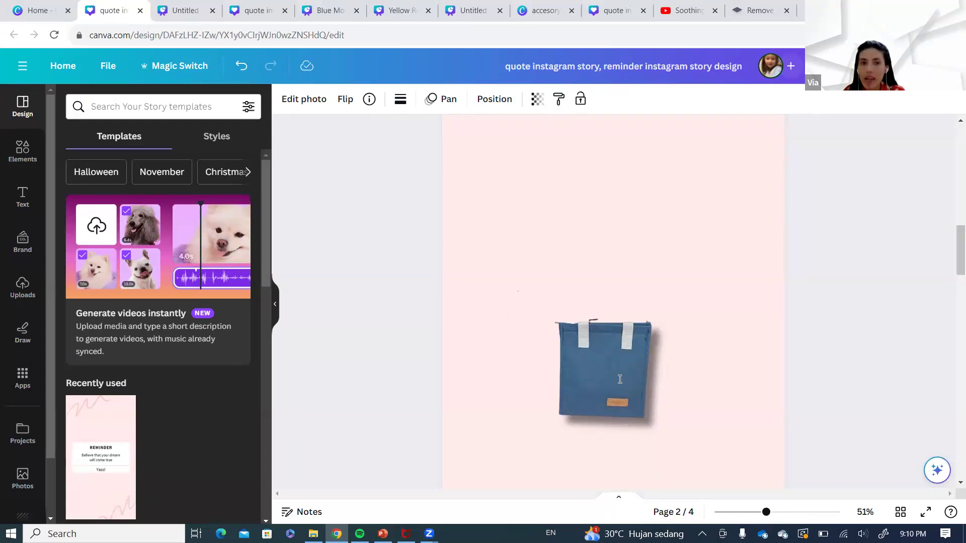
{"action": "left_click", "coordinate": [300, 100]}
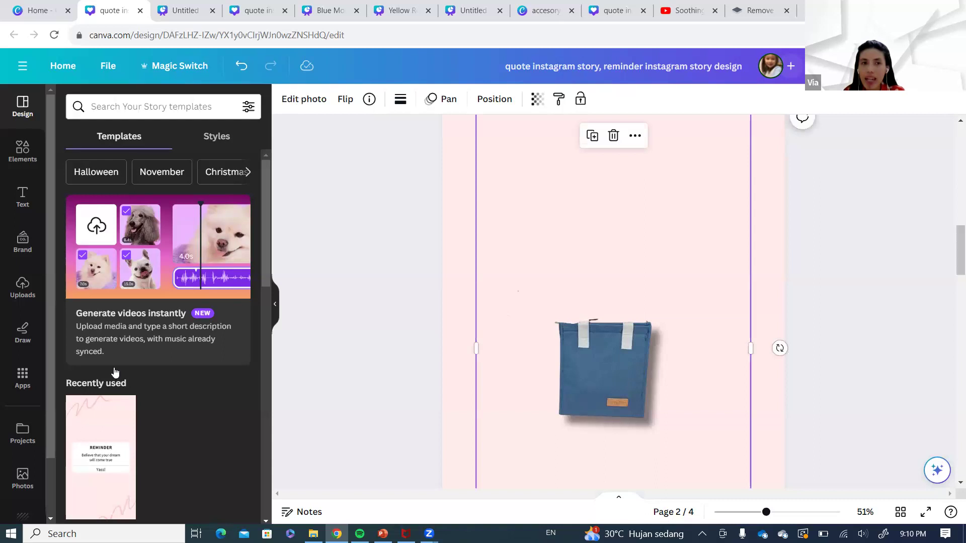
{"action": "left_click", "coordinate": [94, 497]}
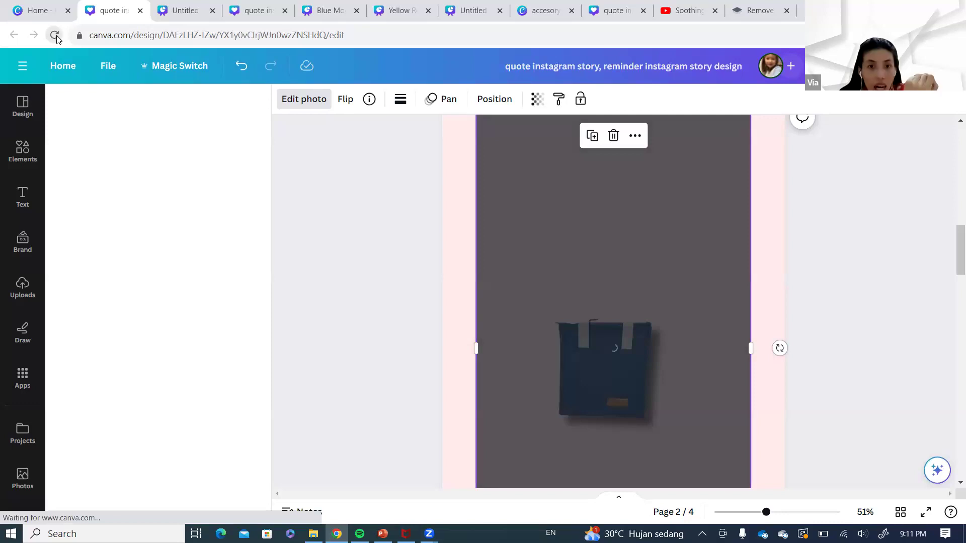
- Reload the quote Instagram story editor, accepting possible loss of changes, and go back to the Canva home page
{"action": "left_click", "coordinate": [55, 37]}
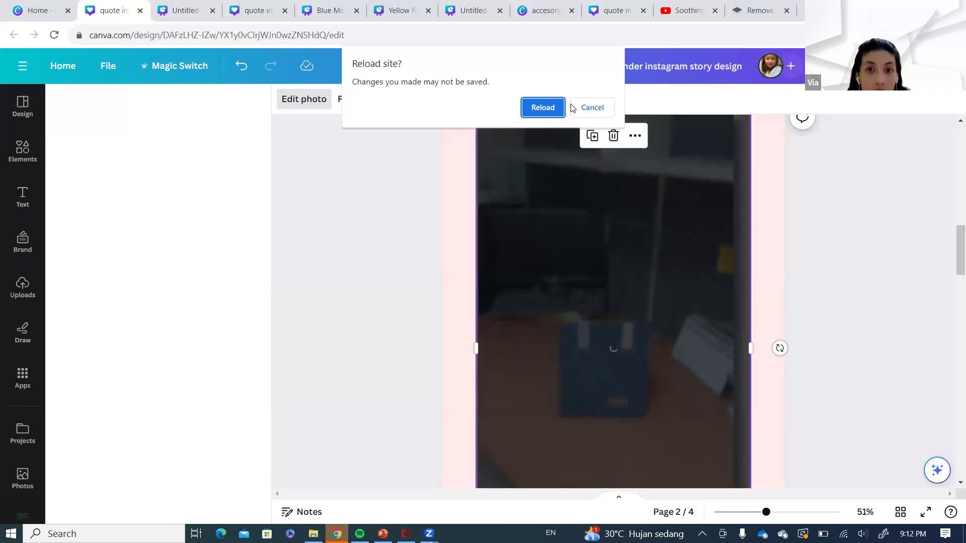
{"action": "left_click", "coordinate": [554, 112]}
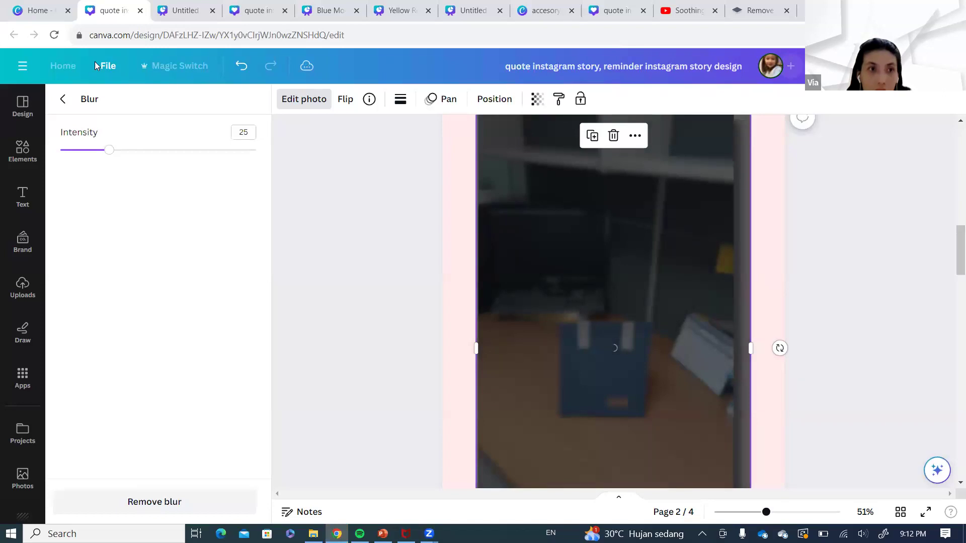
{"action": "left_click", "coordinate": [63, 66]}
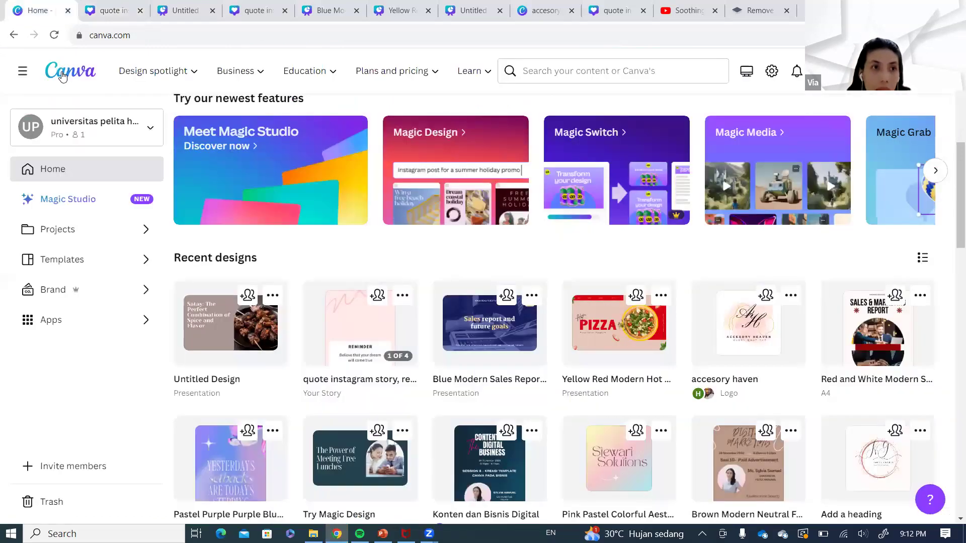
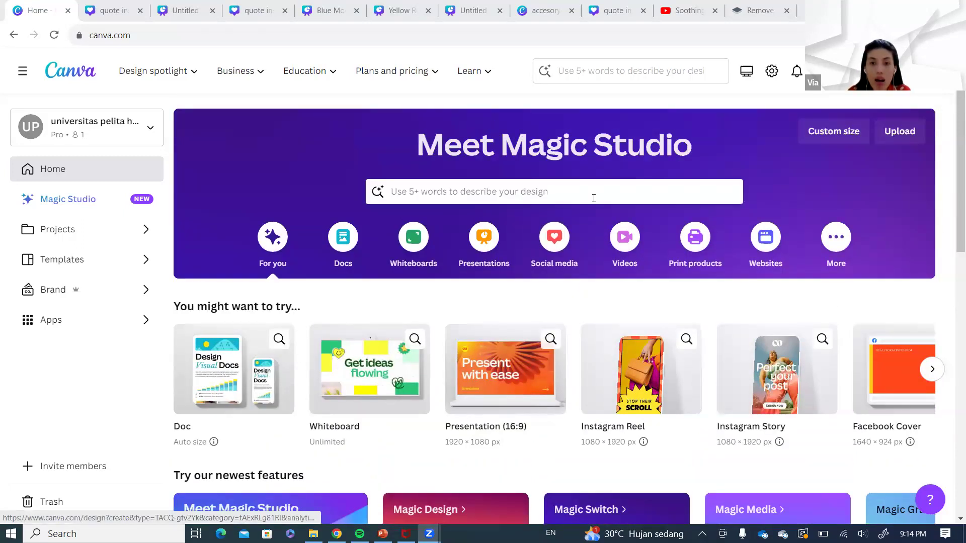
- Open the social media design category and examine the available Instagram formats, from square post to story ad, at a larger page zoom
{"action": "left_click", "coordinate": [553, 247]}
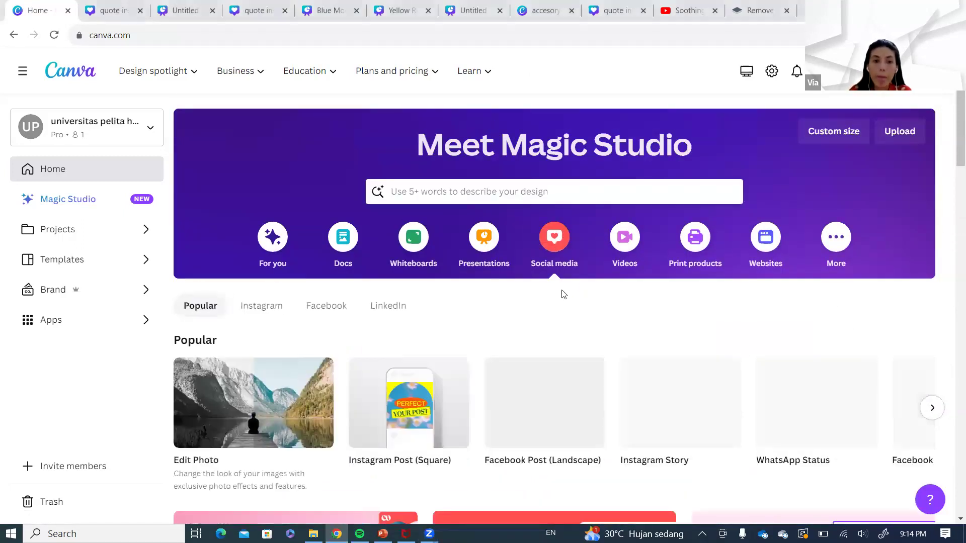
{"action": "scroll", "coordinate": [563, 296], "scroll_direction": "down", "scroll_amount": 7}
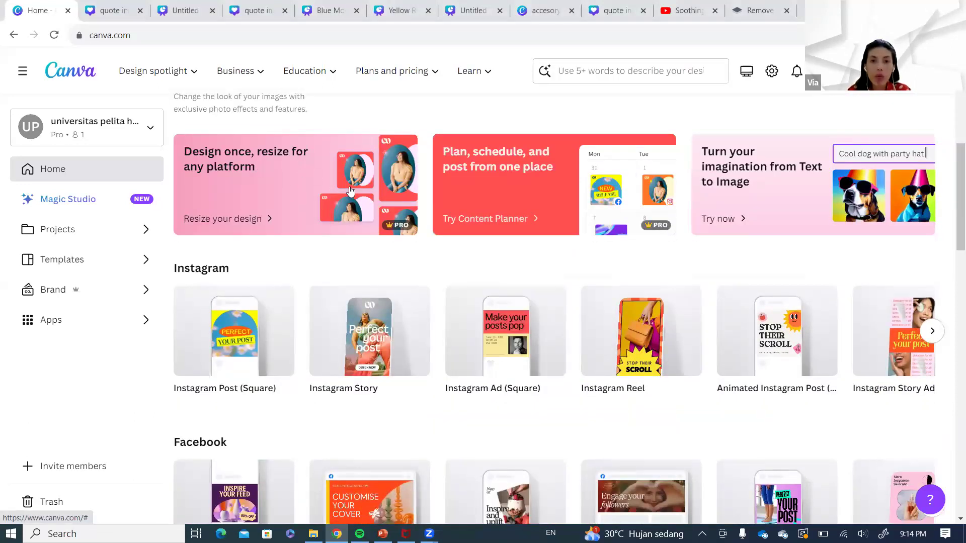
{"action": "scroll", "coordinate": [342, 156], "scroll_direction": "up", "scroll_amount": 1}
{"action": "scroll", "coordinate": [354, 181], "scroll_direction": "up", "scroll_amount": 1}
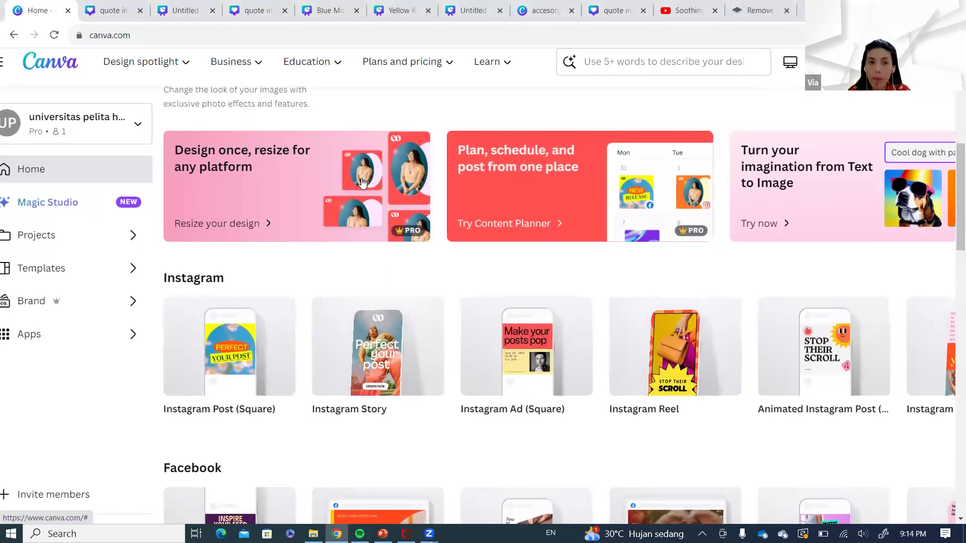
{"action": "scroll", "coordinate": [362, 209], "scroll_direction": "down", "scroll_amount": 1}
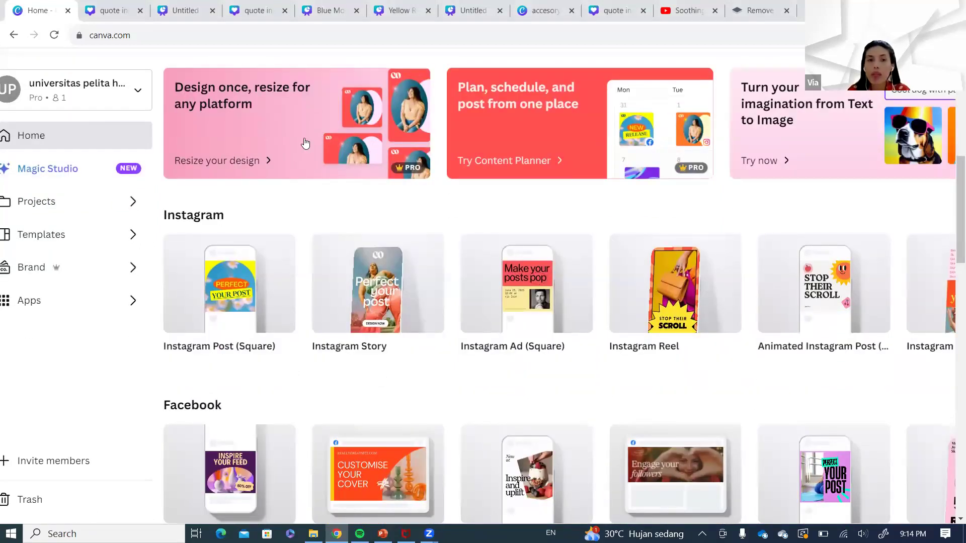
{"action": "scroll", "coordinate": [302, 151], "scroll_direction": "down", "scroll_amount": 2}
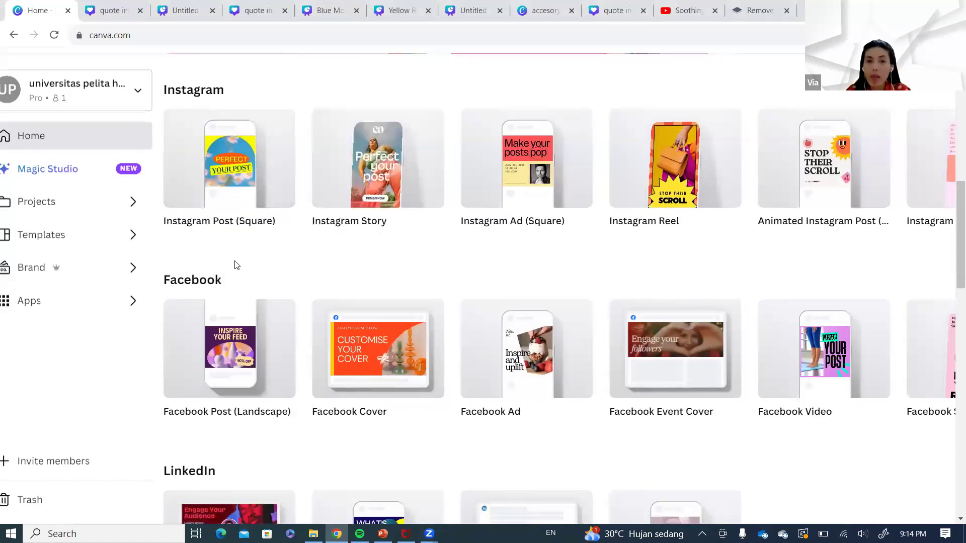
{"action": "key", "text": "ctrl+plus"}
{"action": "key", "text": "ctrl+plus"}
{"action": "key", "text": "ctrl+plus"}
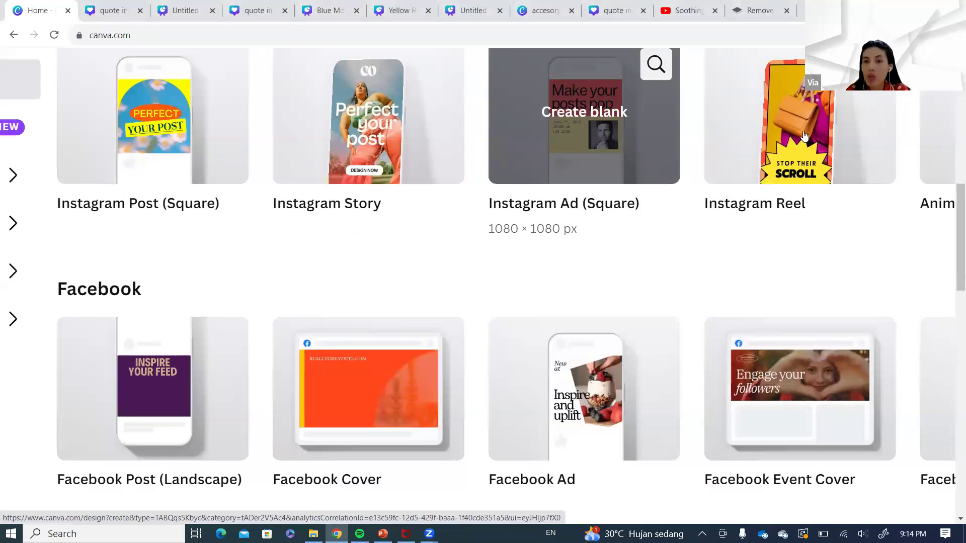
{"action": "scroll", "coordinate": [880, 164], "scroll_direction": "right", "scroll_amount": 2}
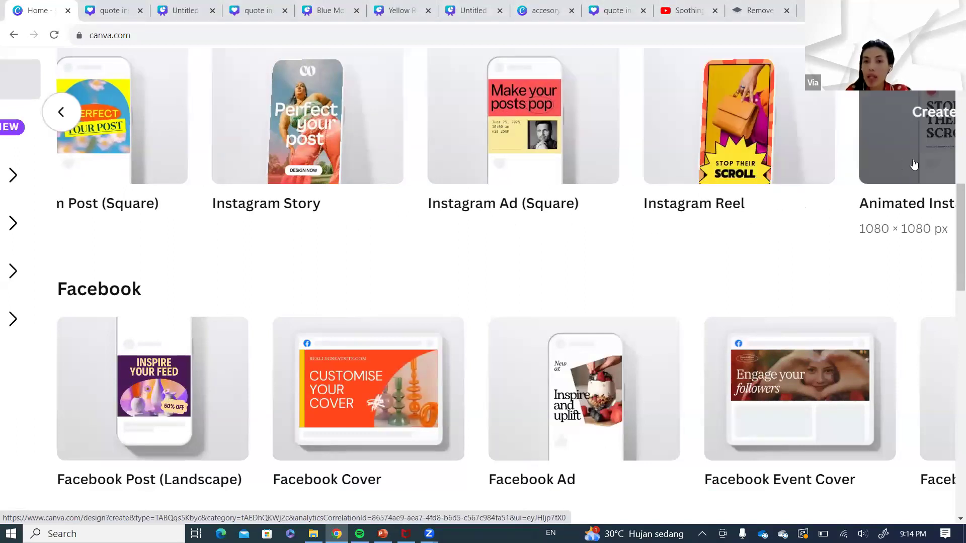
{"action": "scroll", "coordinate": [911, 163], "scroll_direction": "right", "scroll_amount": 5}
{"action": "scroll", "coordinate": [914, 161], "scroll_direction": "right", "scroll_amount": 2}
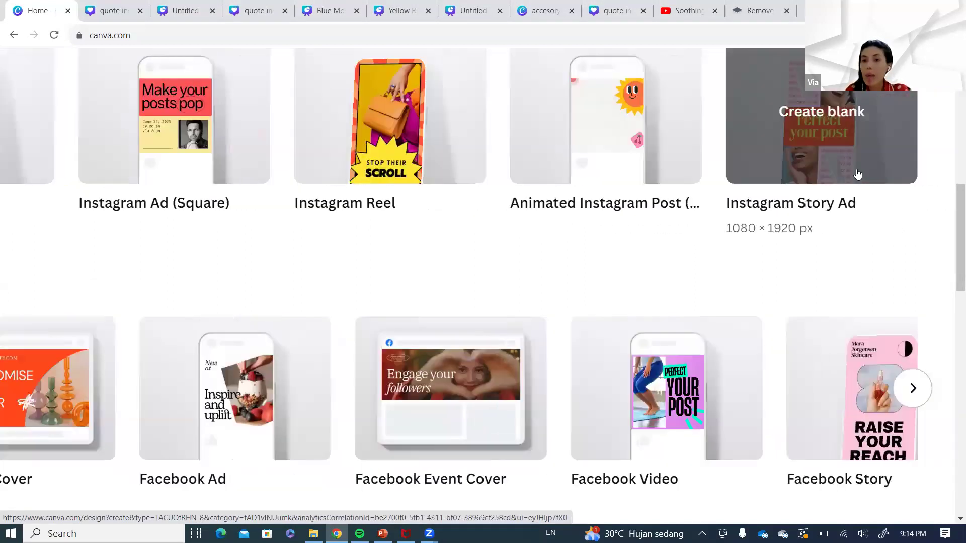
{"action": "scroll", "coordinate": [252, 289], "scroll_direction": "left", "scroll_amount": 10}
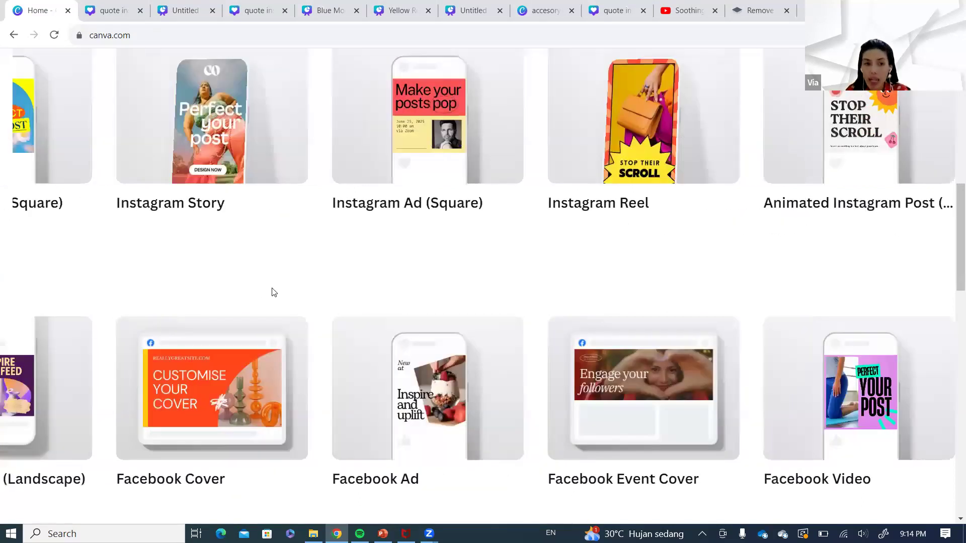
- Look through the Facebook and LinkedIn design formats in the social media category
{"action": "scroll", "coordinate": [474, 282], "scroll_direction": "down", "scroll_amount": 2}
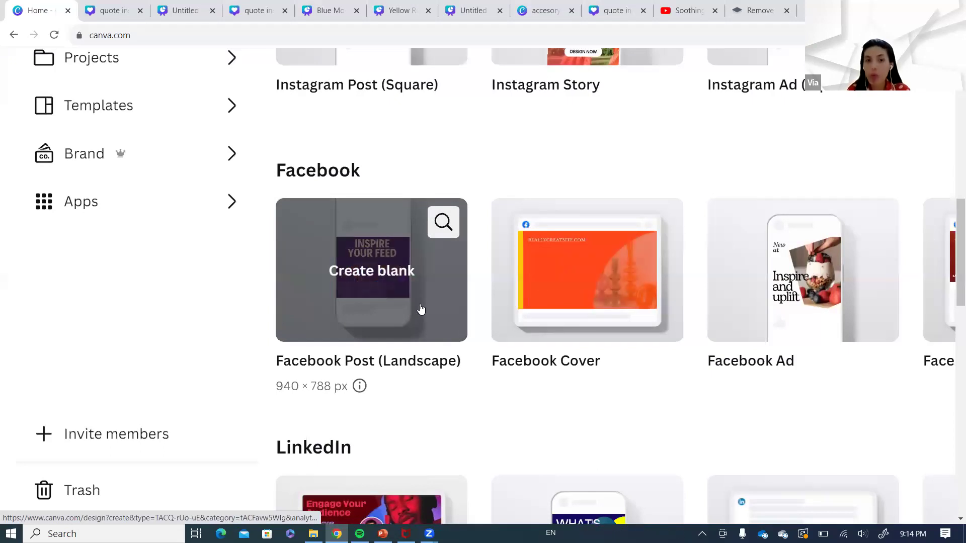
{"action": "scroll", "coordinate": [579, 315], "scroll_direction": "down", "scroll_amount": 2}
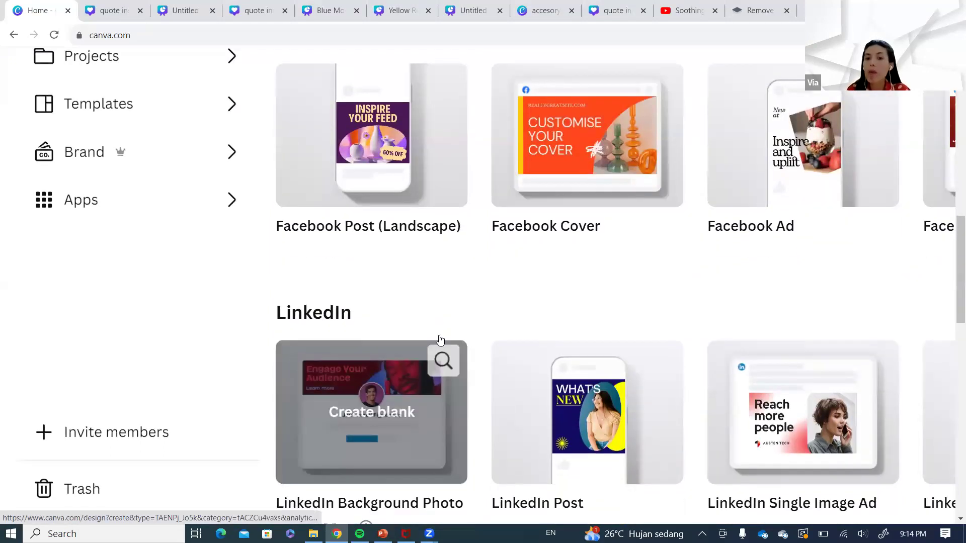
{"action": "scroll", "coordinate": [418, 264], "scroll_direction": "down", "scroll_amount": 3}
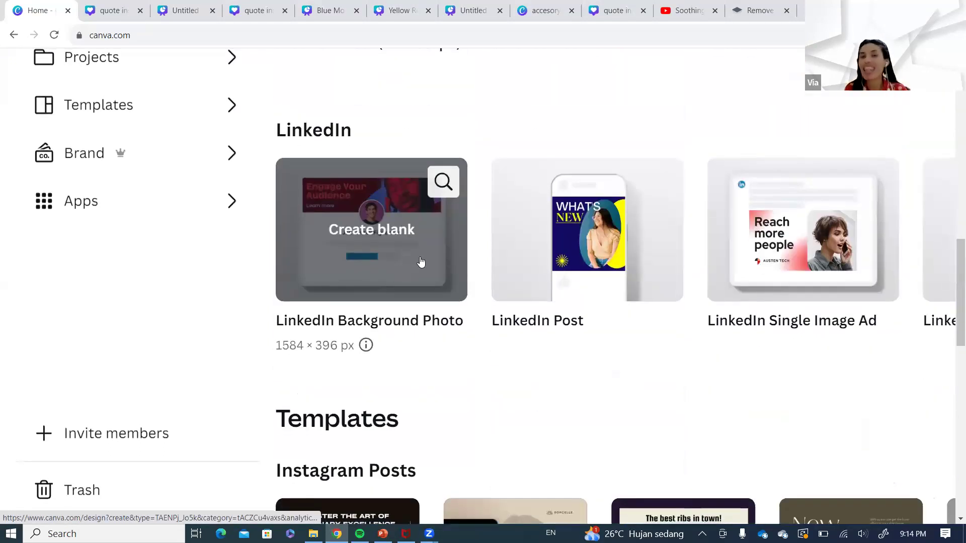
- Open the "Master the Art of Culinary Excellence" template from the Instagram Posts templates and delete its oven photo
{"action": "scroll", "coordinate": [503, 226], "scroll_direction": "down", "scroll_amount": 5}
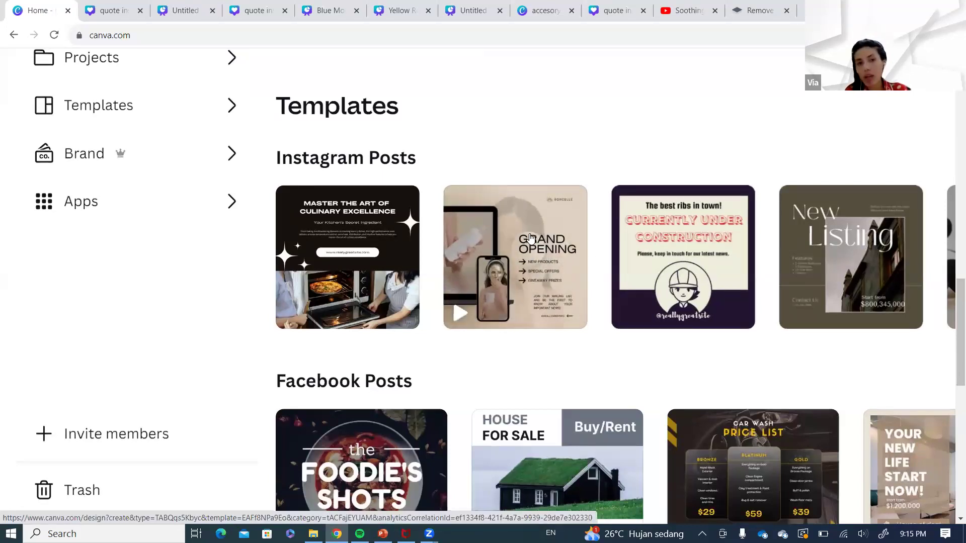
{"action": "left_click", "coordinate": [347, 292]}
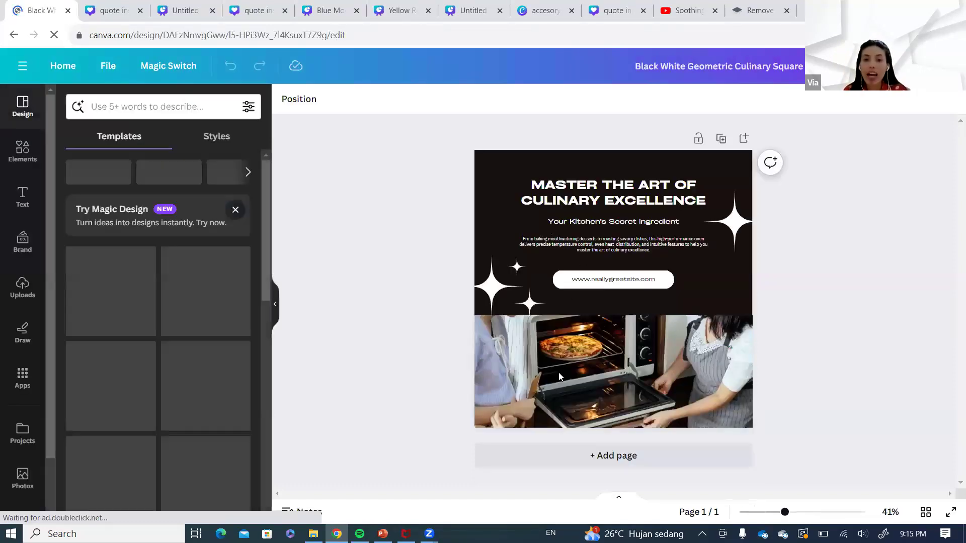
{"action": "left_click", "coordinate": [581, 353]}
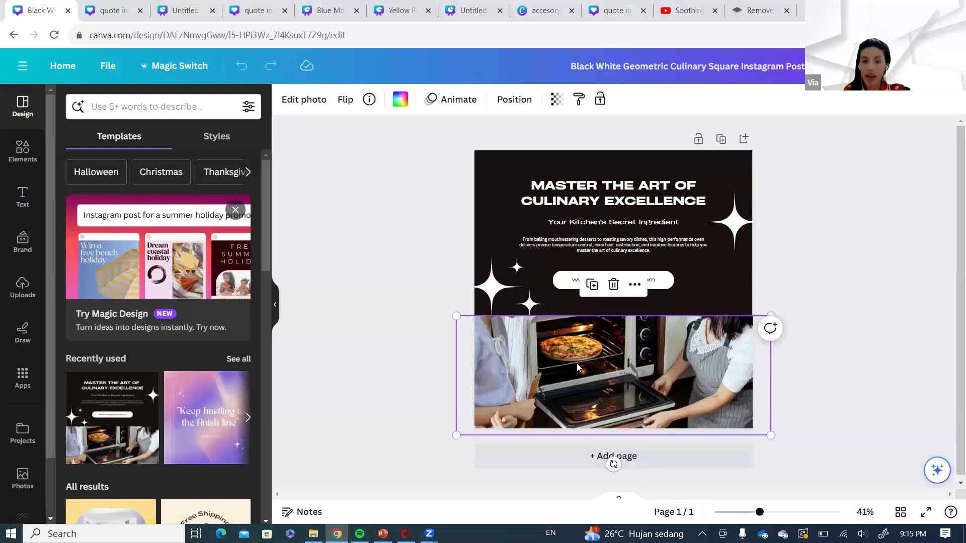
{"action": "key", "text": "Delete"}
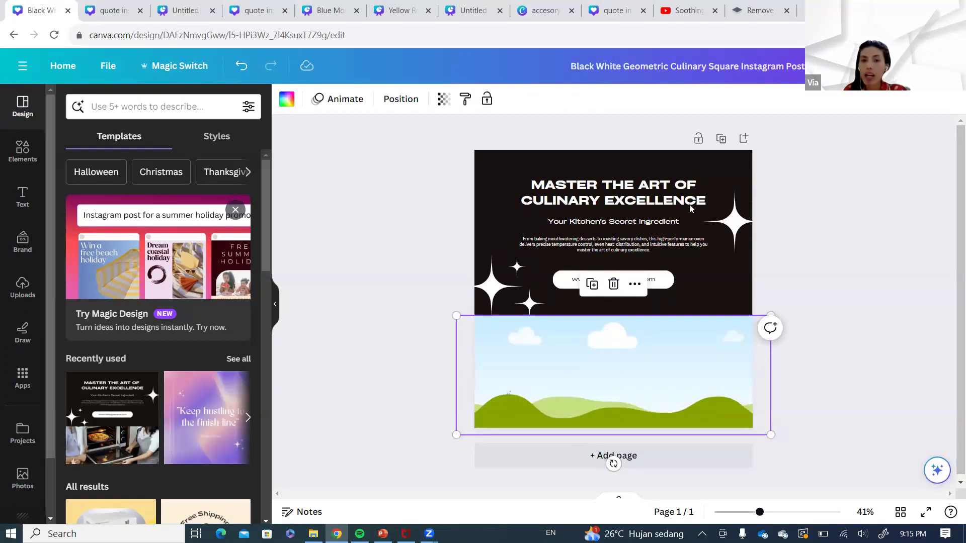
- Replace the heading "Master the Art of Culinary Excellence" with the placeholder text VNVNVNBV
{"action": "left_click", "coordinate": [668, 201]}
{"action": "double_click", "coordinate": [668, 192]}
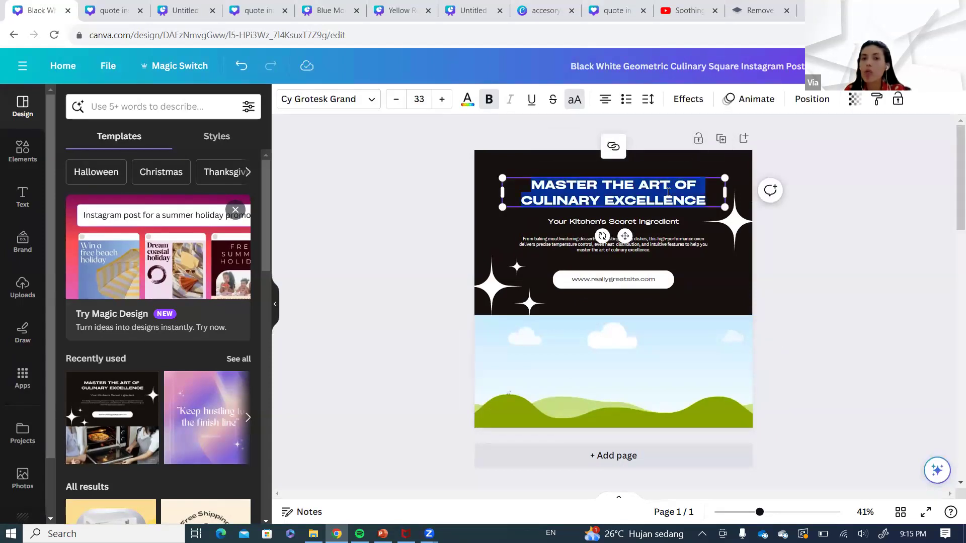
{"action": "key", "text": "BackSpace"}
{"action": "type", "text": "VNVNVNBV"}
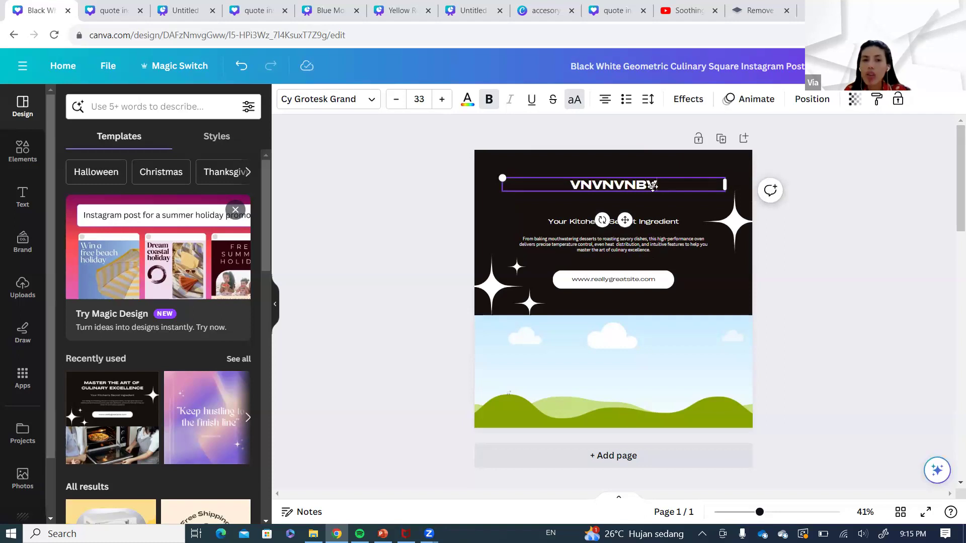
- Try solid purple and the yellow-to-pink gradient as page background, and settle on the light green-to-blue gradient
{"action": "left_click", "coordinate": [557, 167]}
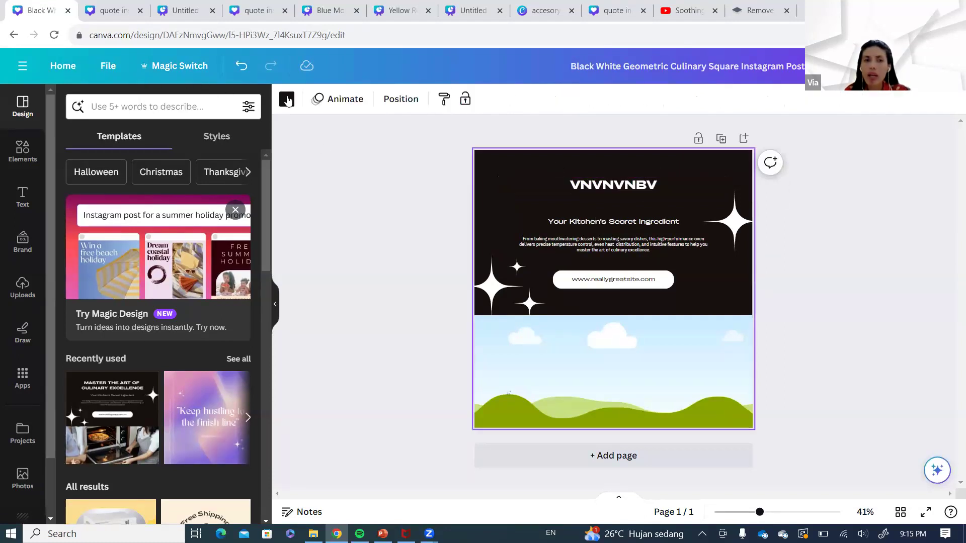
{"action": "left_click", "coordinate": [287, 99]}
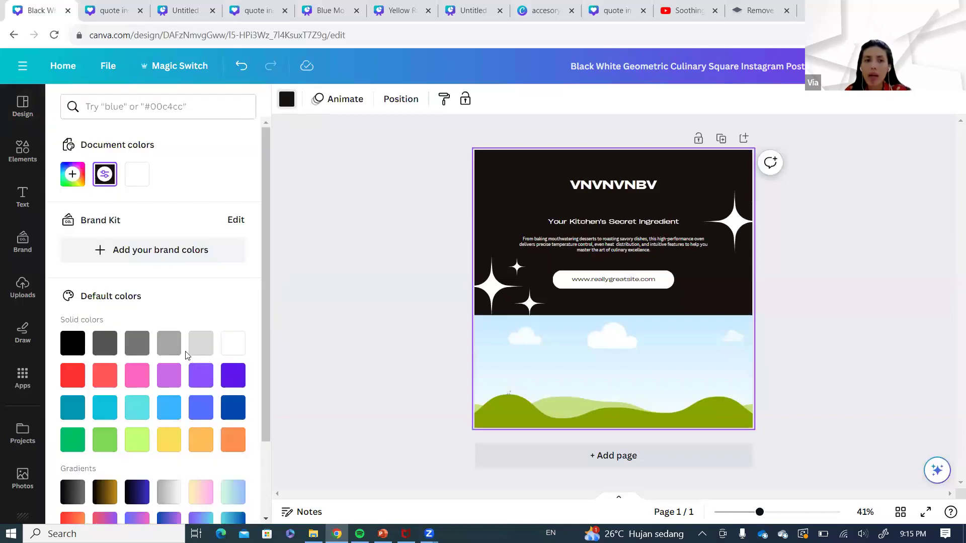
{"action": "left_click", "coordinate": [169, 378]}
{"action": "scroll", "coordinate": [181, 377], "scroll_direction": "down", "scroll_amount": 2}
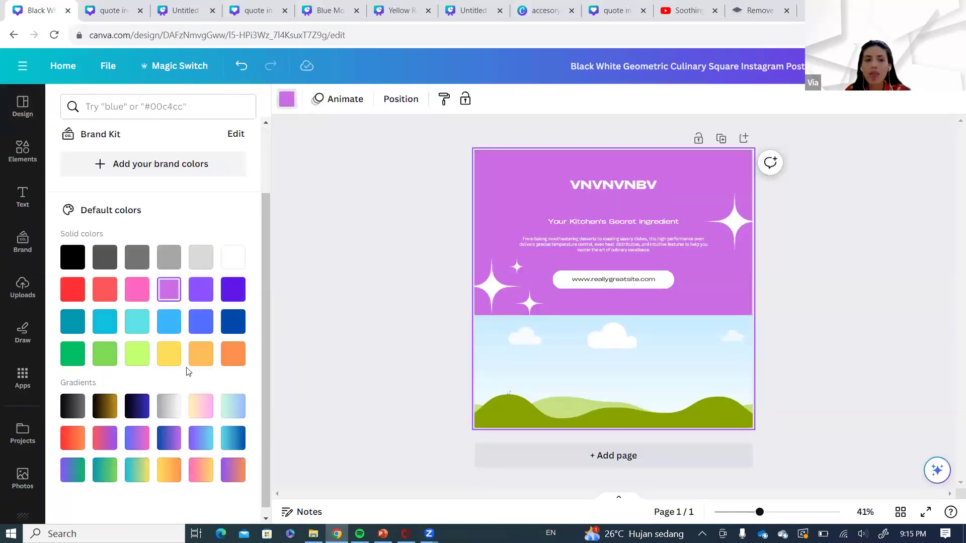
{"action": "left_click", "coordinate": [198, 406]}
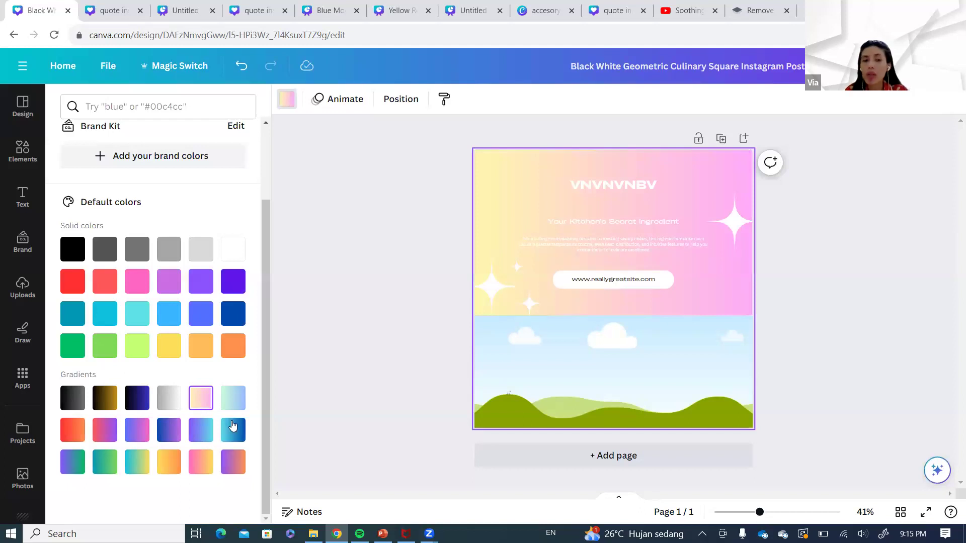
{"action": "left_click", "coordinate": [229, 400]}
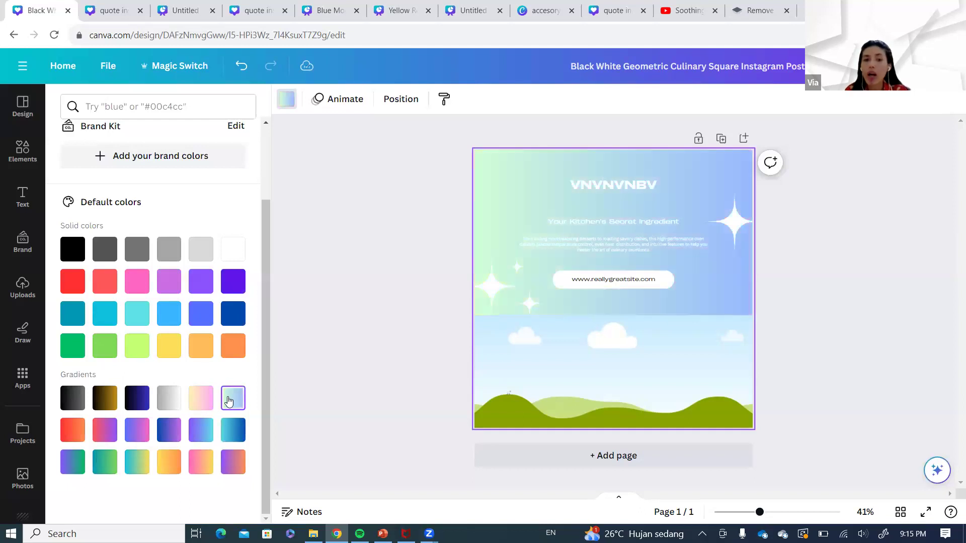
- Recolor the VNVNVNBV heading with the near-black document color
{"action": "left_click", "coordinate": [578, 186]}
{"action": "double_click", "coordinate": [578, 185]}
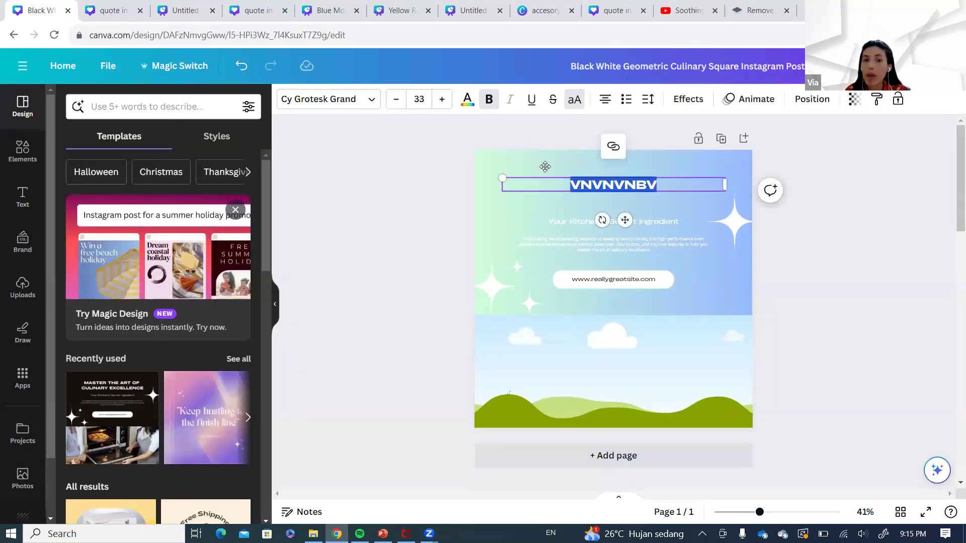
{"action": "left_click", "coordinate": [467, 99]}
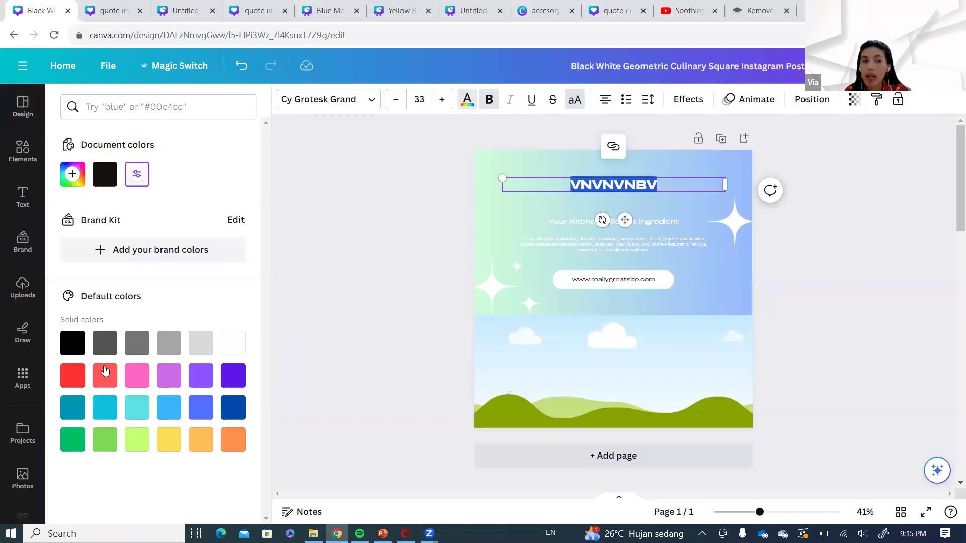
{"action": "left_click", "coordinate": [105, 174]}
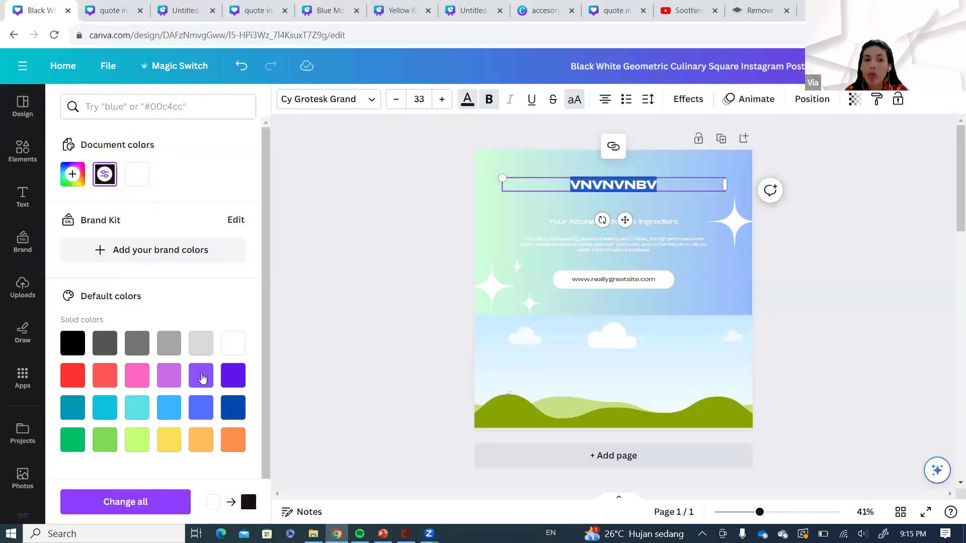
{"action": "left_click", "coordinate": [487, 242]}
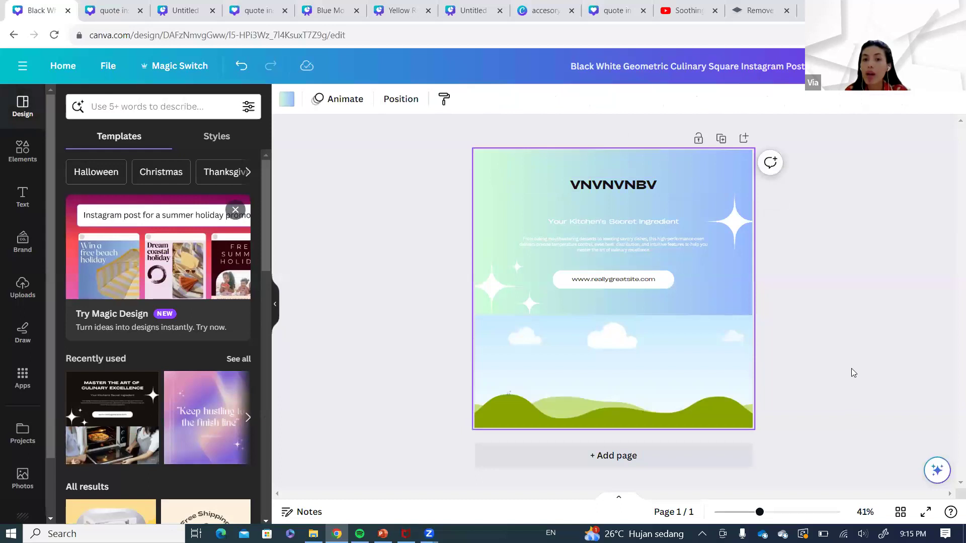
- Preview the design in full screen and examine the access choices for its collaboration link in the sharing options
{"action": "left_click", "coordinate": [925, 511]}
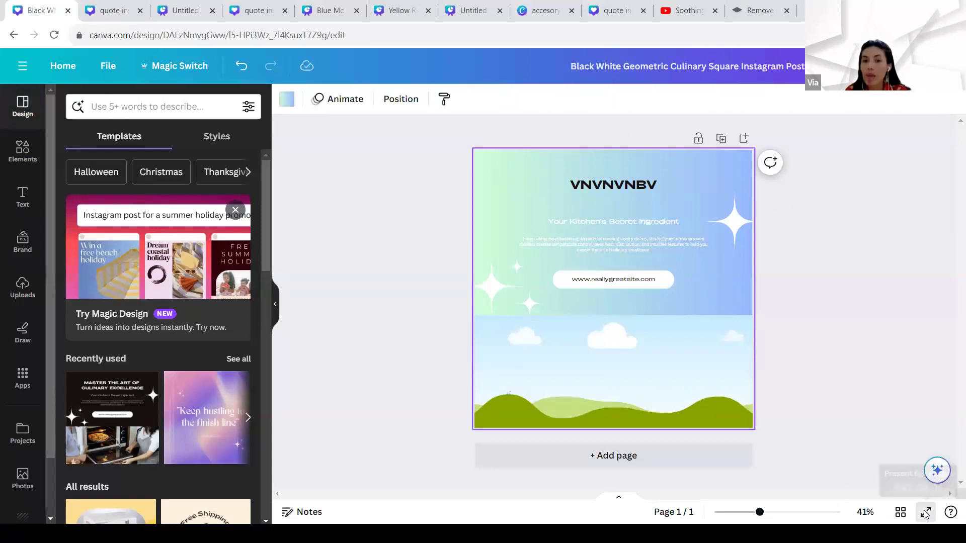
{"action": "key", "text": "Escape"}
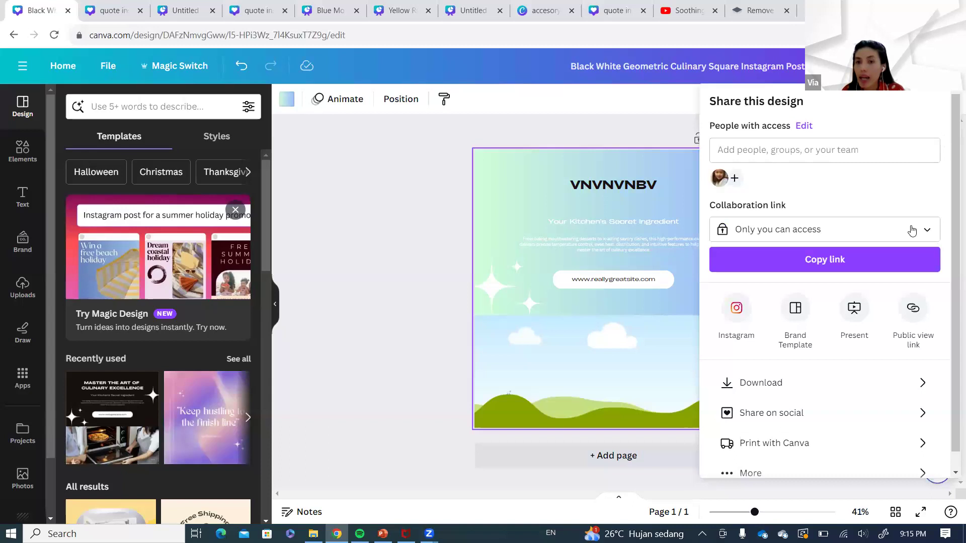
{"action": "left_click", "coordinate": [927, 232]}
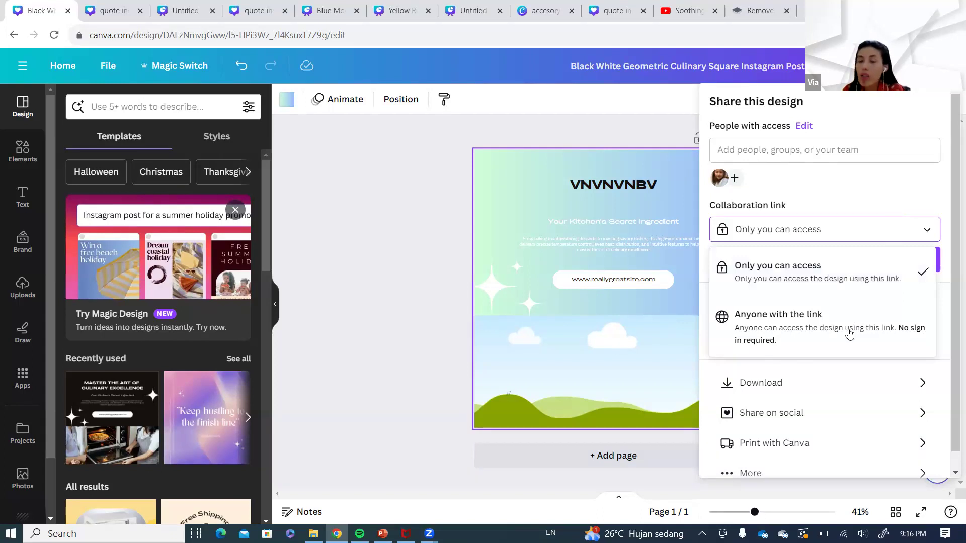
- Look through the download file types from JPG to GIF and return to the sharing options
{"action": "left_click", "coordinate": [922, 384]}
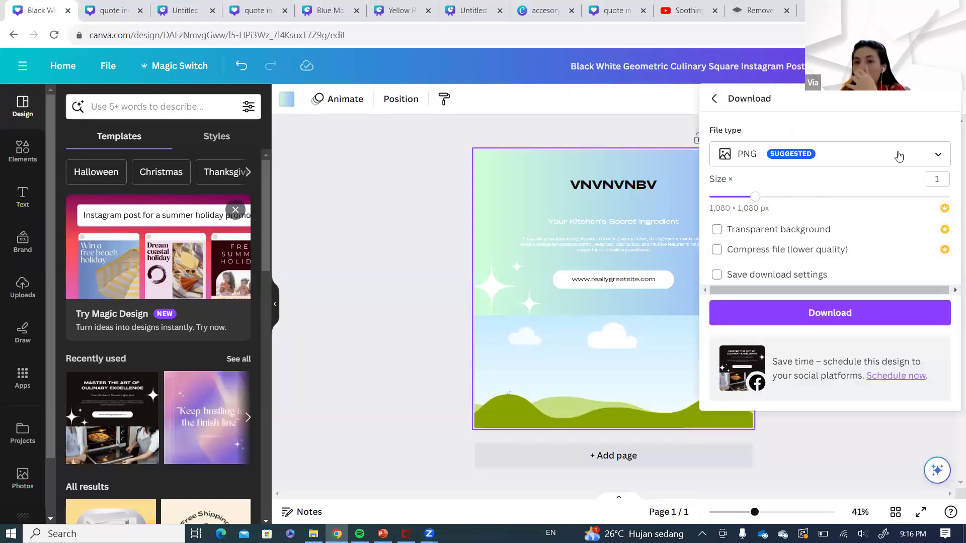
{"action": "left_click", "coordinate": [919, 156]}
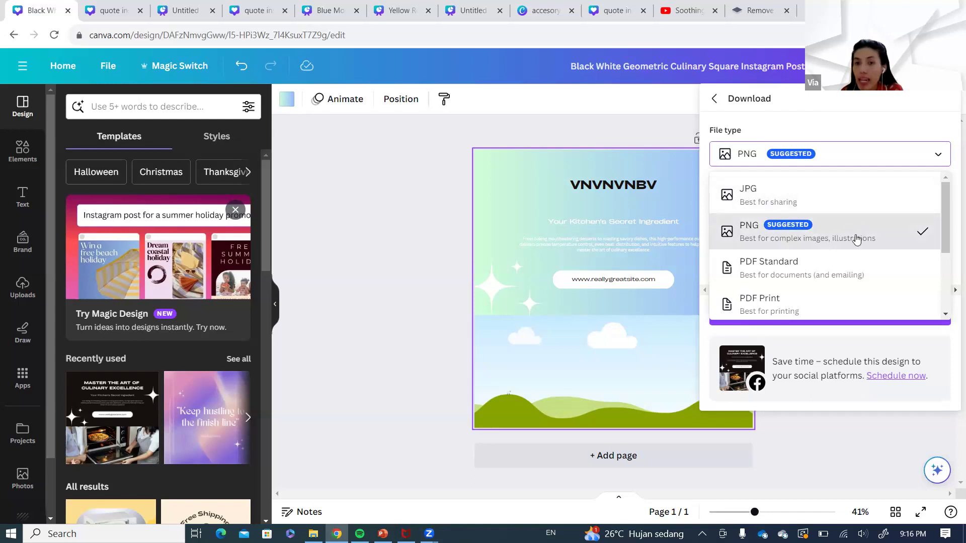
{"action": "scroll", "coordinate": [870, 254], "scroll_direction": "down", "scroll_amount": 3}
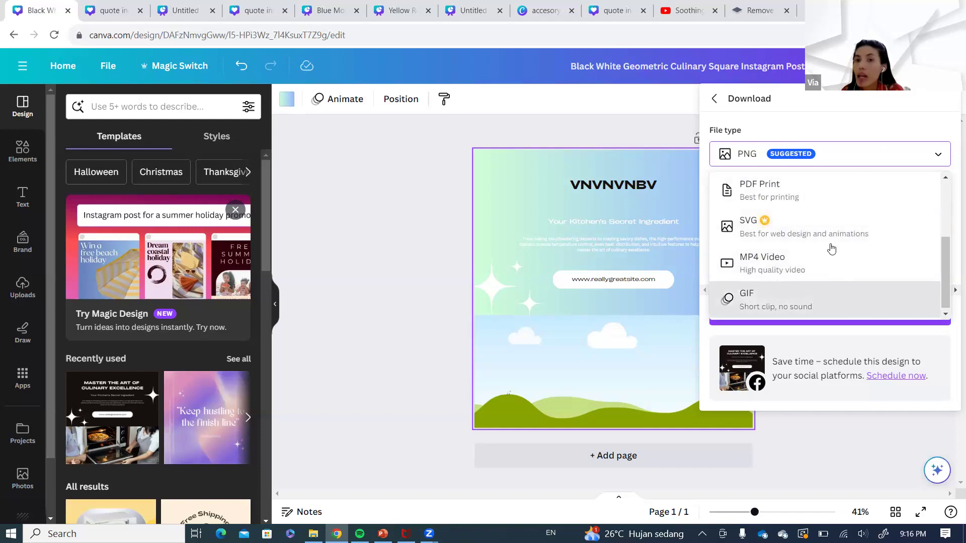
{"action": "left_click", "coordinate": [717, 99]}
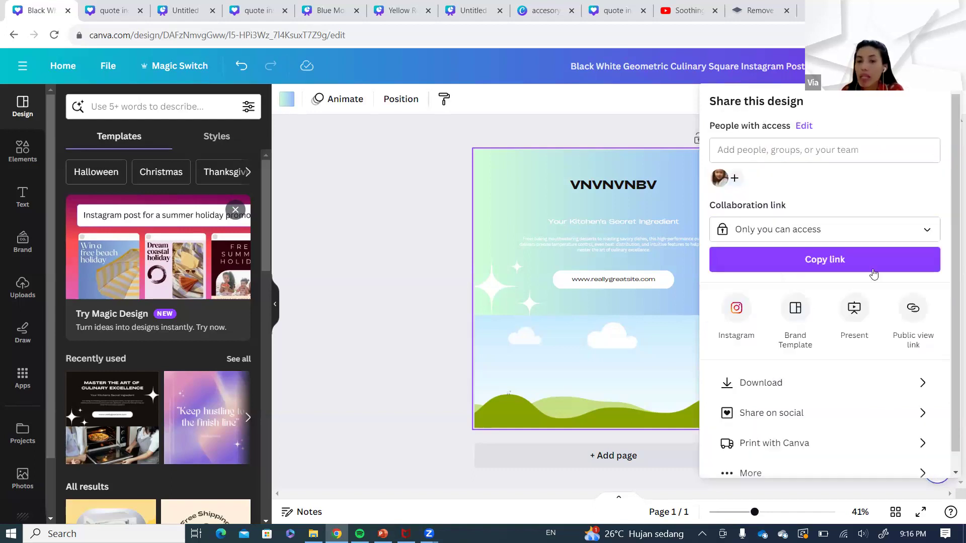
- Open the full list of sharing options and examine the social, save, messaging, design and additional publishing destinations
{"action": "scroll", "coordinate": [911, 372], "scroll_direction": "down", "scroll_amount": 1}
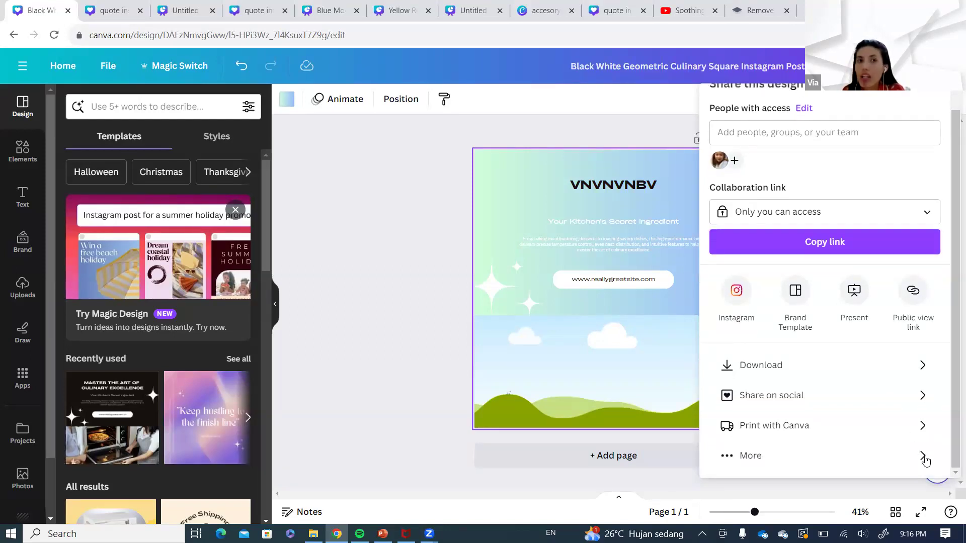
{"action": "left_click", "coordinate": [924, 456]}
{"action": "scroll", "coordinate": [906, 253], "scroll_direction": "down", "scroll_amount": 6}
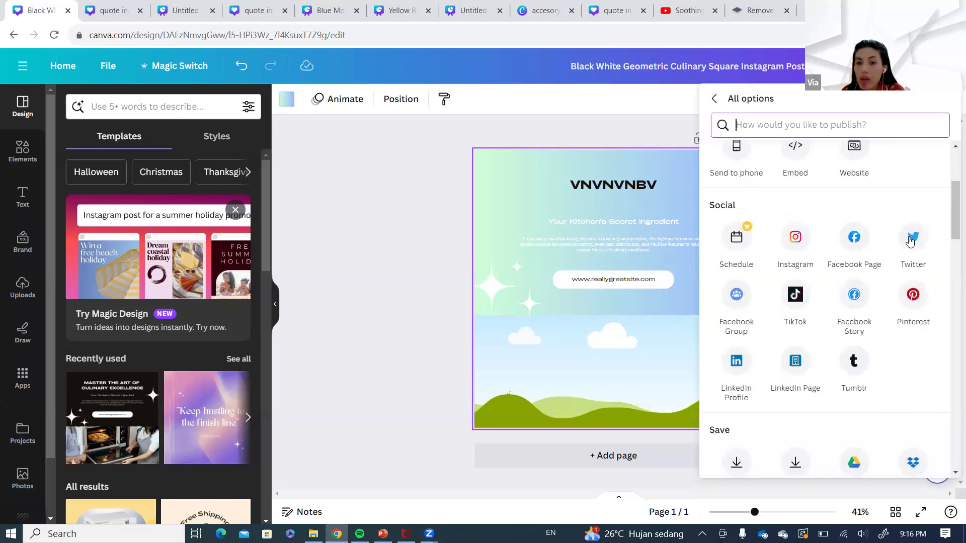
{"action": "scroll", "coordinate": [905, 382], "scroll_direction": "down", "scroll_amount": 1}
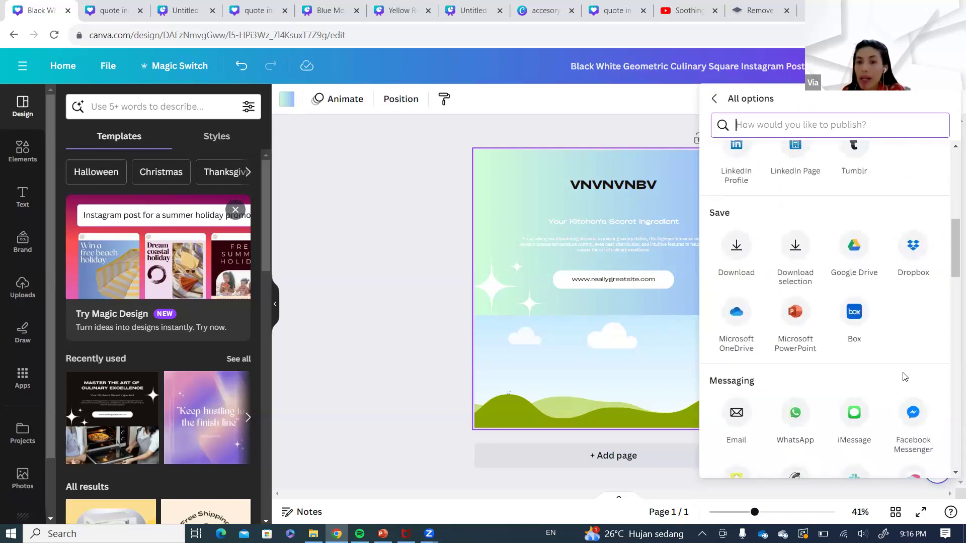
{"action": "scroll", "coordinate": [815, 327], "scroll_direction": "down", "scroll_amount": 4}
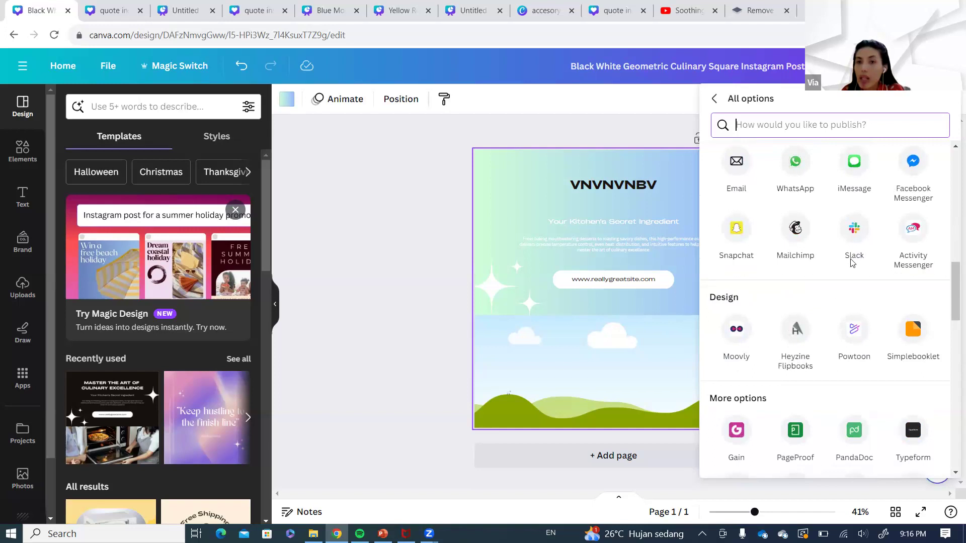
{"action": "scroll", "coordinate": [830, 246], "scroll_direction": "up", "scroll_amount": 1}
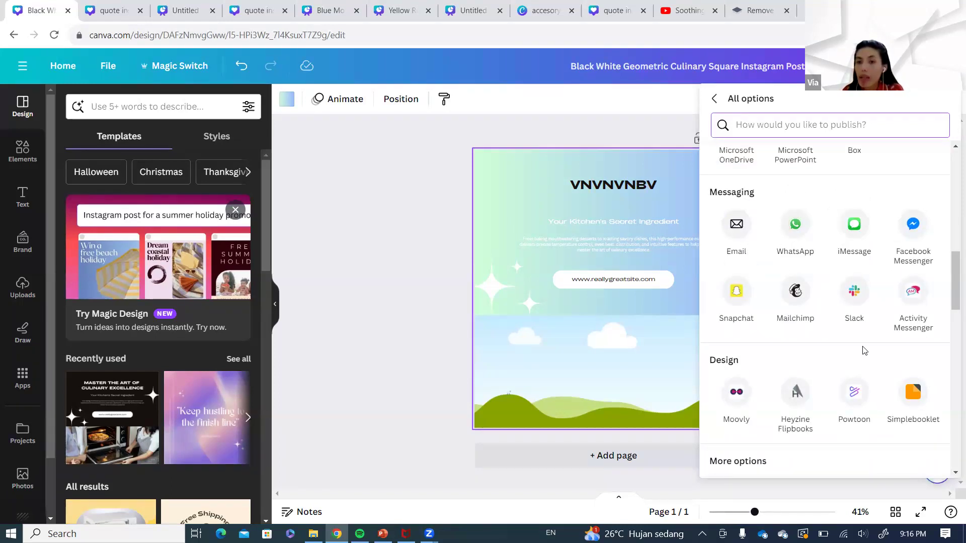
{"action": "scroll", "coordinate": [863, 351], "scroll_direction": "down", "scroll_amount": 12}
{"action": "scroll", "coordinate": [900, 347], "scroll_direction": "up", "scroll_amount": 5}
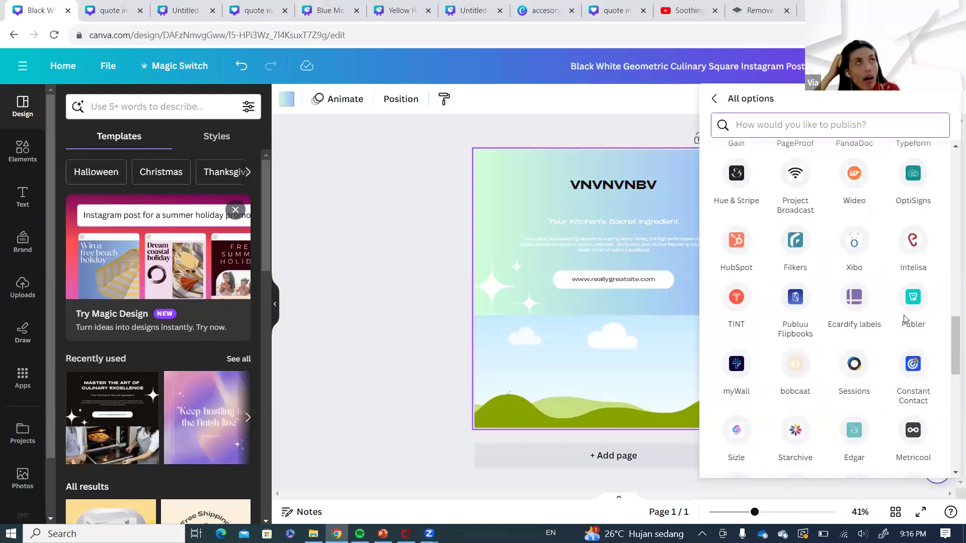
{"action": "scroll", "coordinate": [903, 319], "scroll_direction": "up", "scroll_amount": 6}
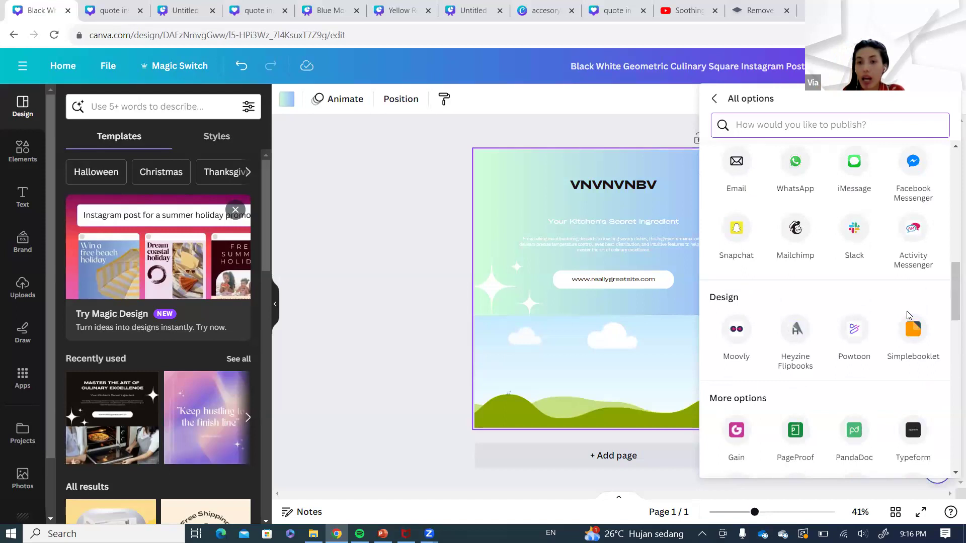
{"action": "scroll", "coordinate": [931, 277], "scroll_direction": "up", "scroll_amount": 2}
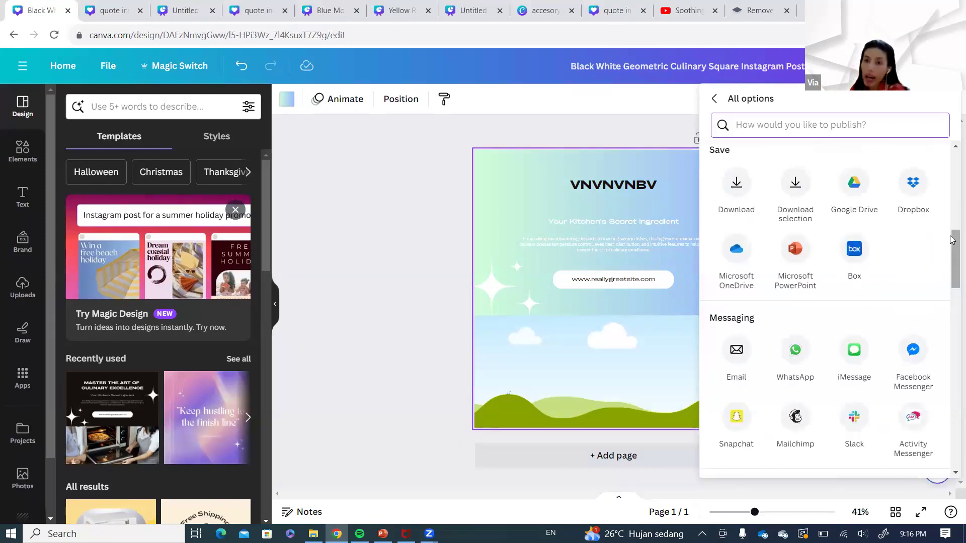
{"action": "scroll", "coordinate": [891, 241], "scroll_direction": "up", "scroll_amount": 3}
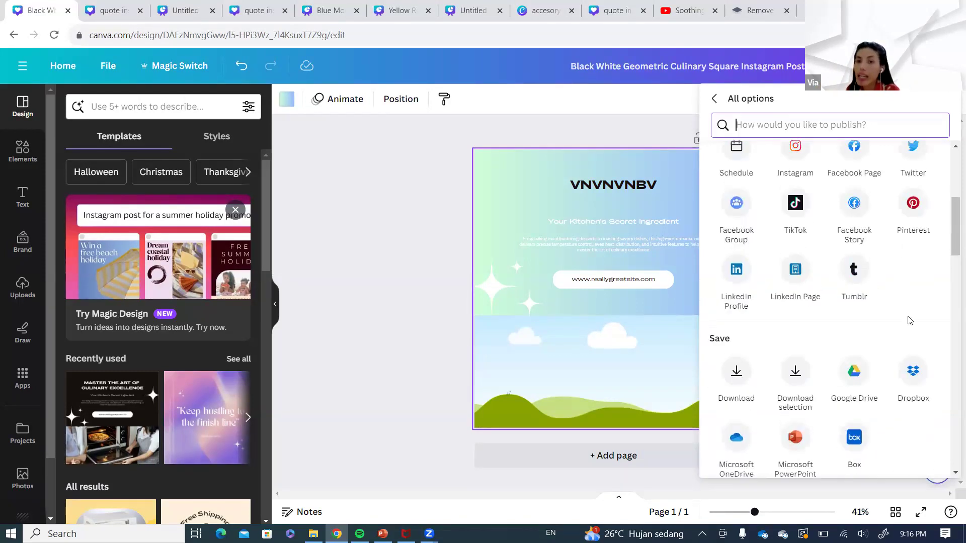
{"action": "scroll", "coordinate": [908, 302], "scroll_direction": "up", "scroll_amount": 1}
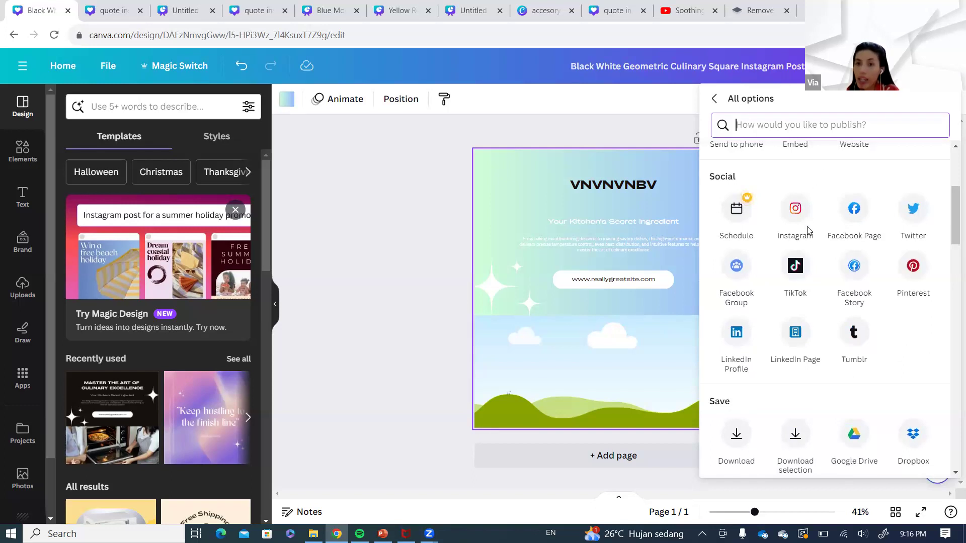